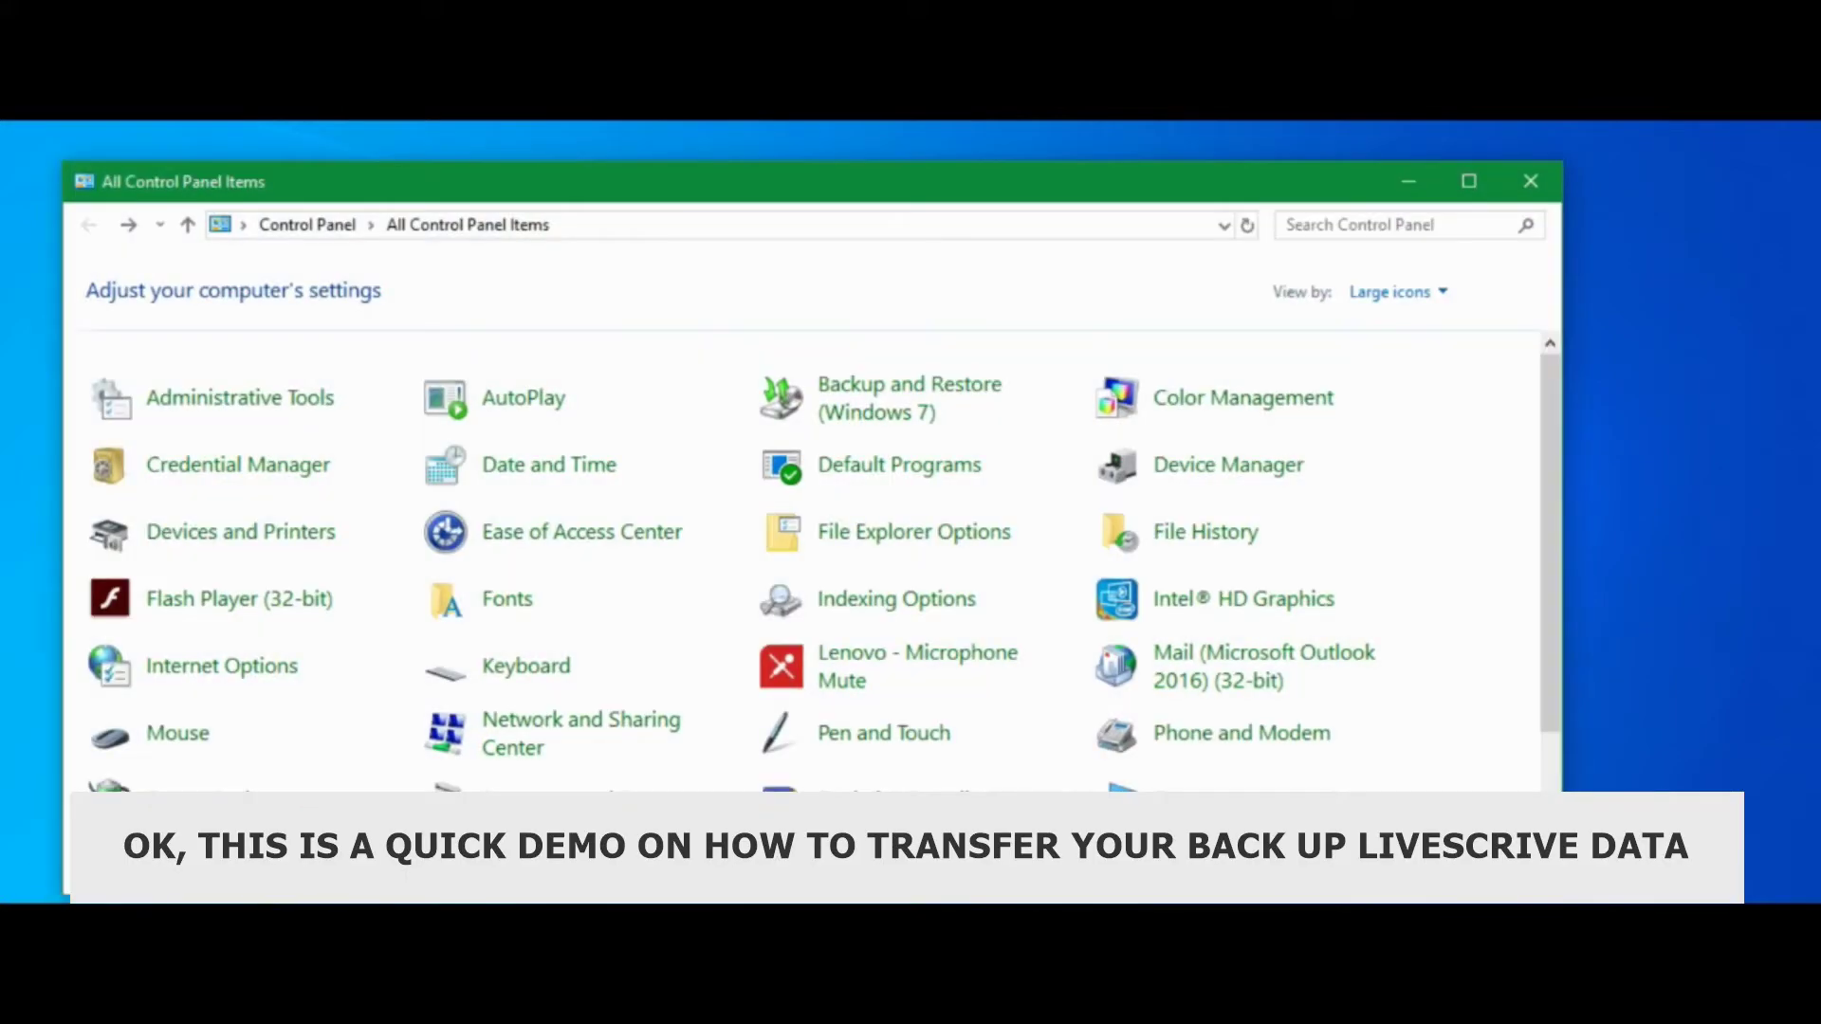
Widen the Control Panel window and switch to the All Control Panel Items view.
drag(1561, 281, 1804, 281)
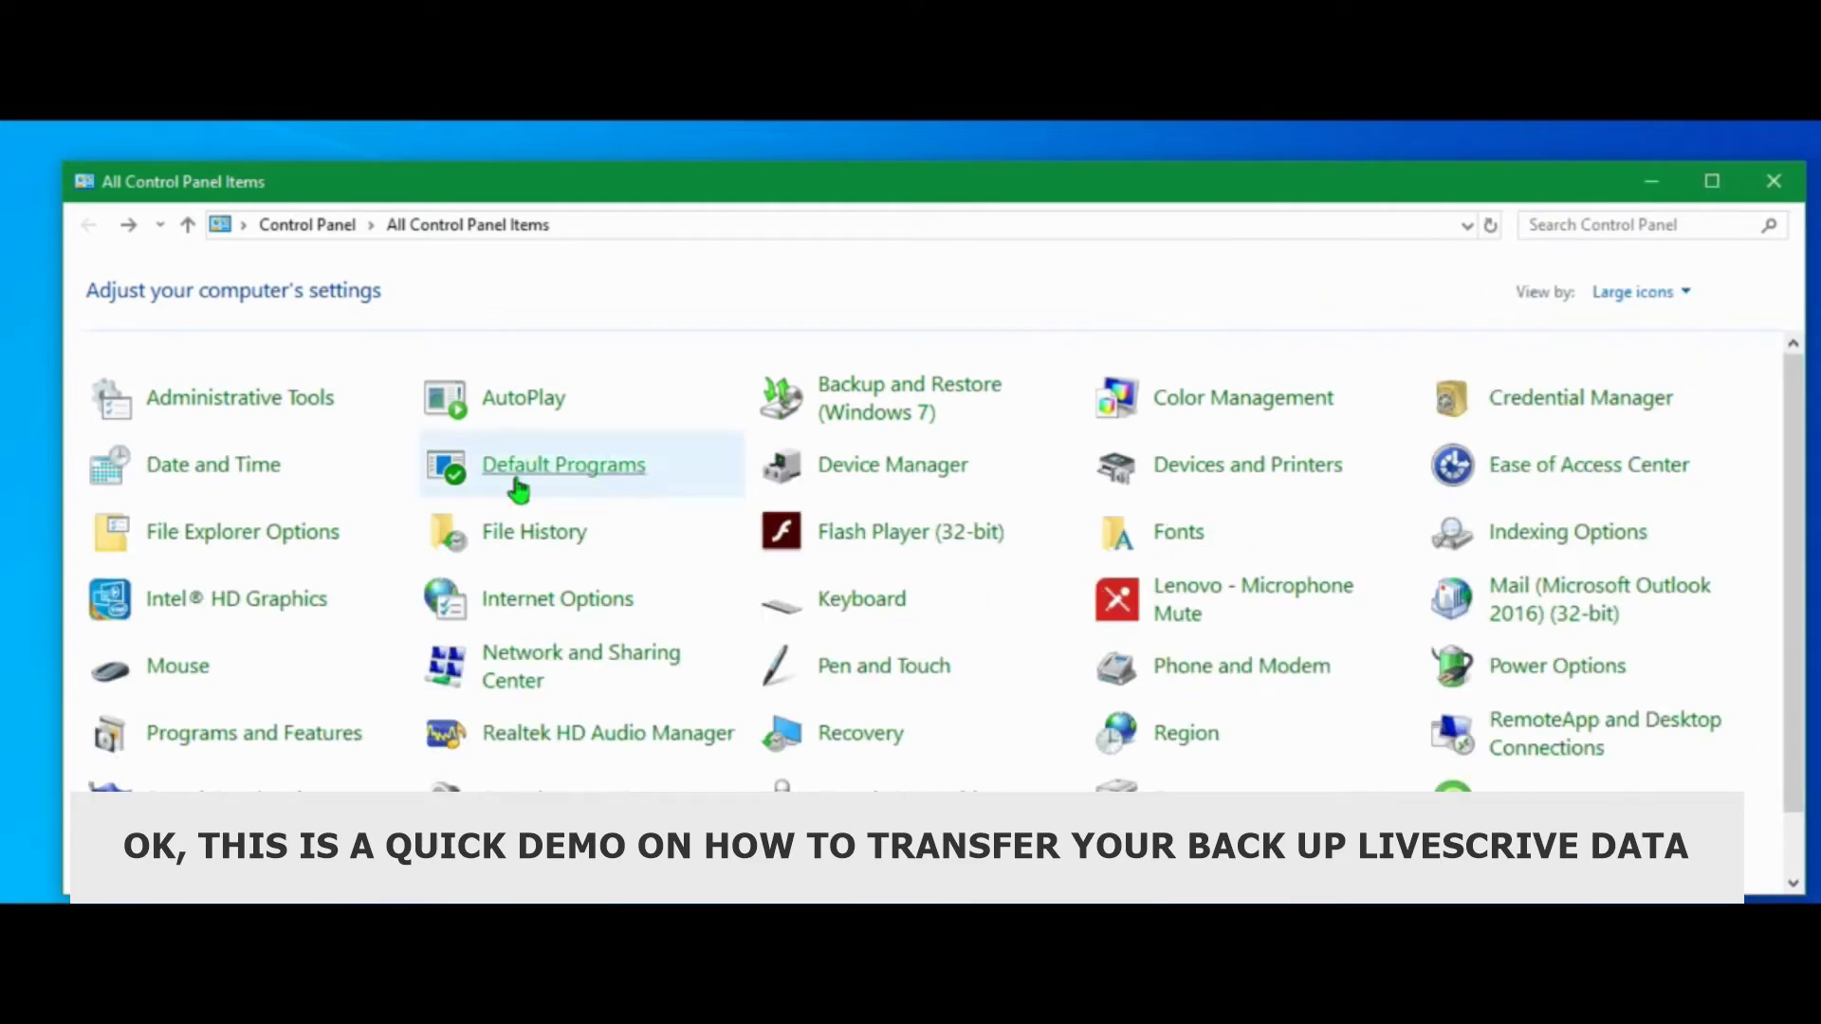
click(294, 237)
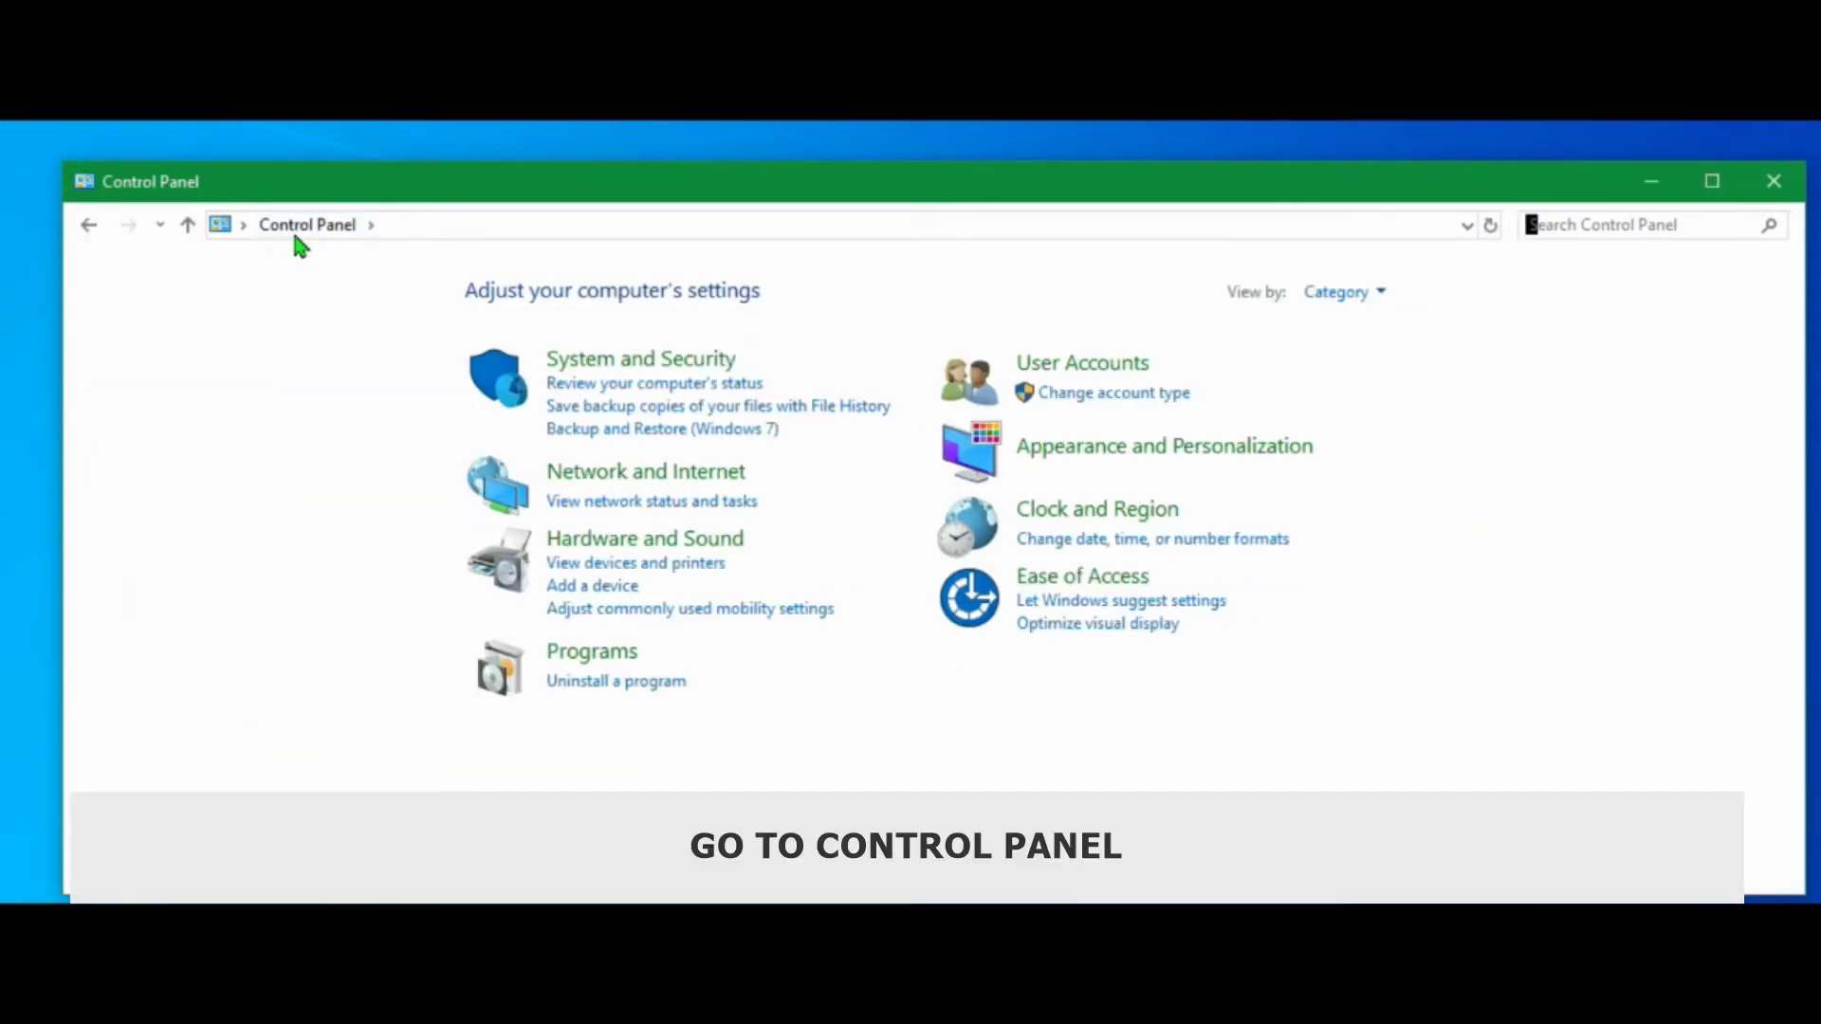
click(371, 225)
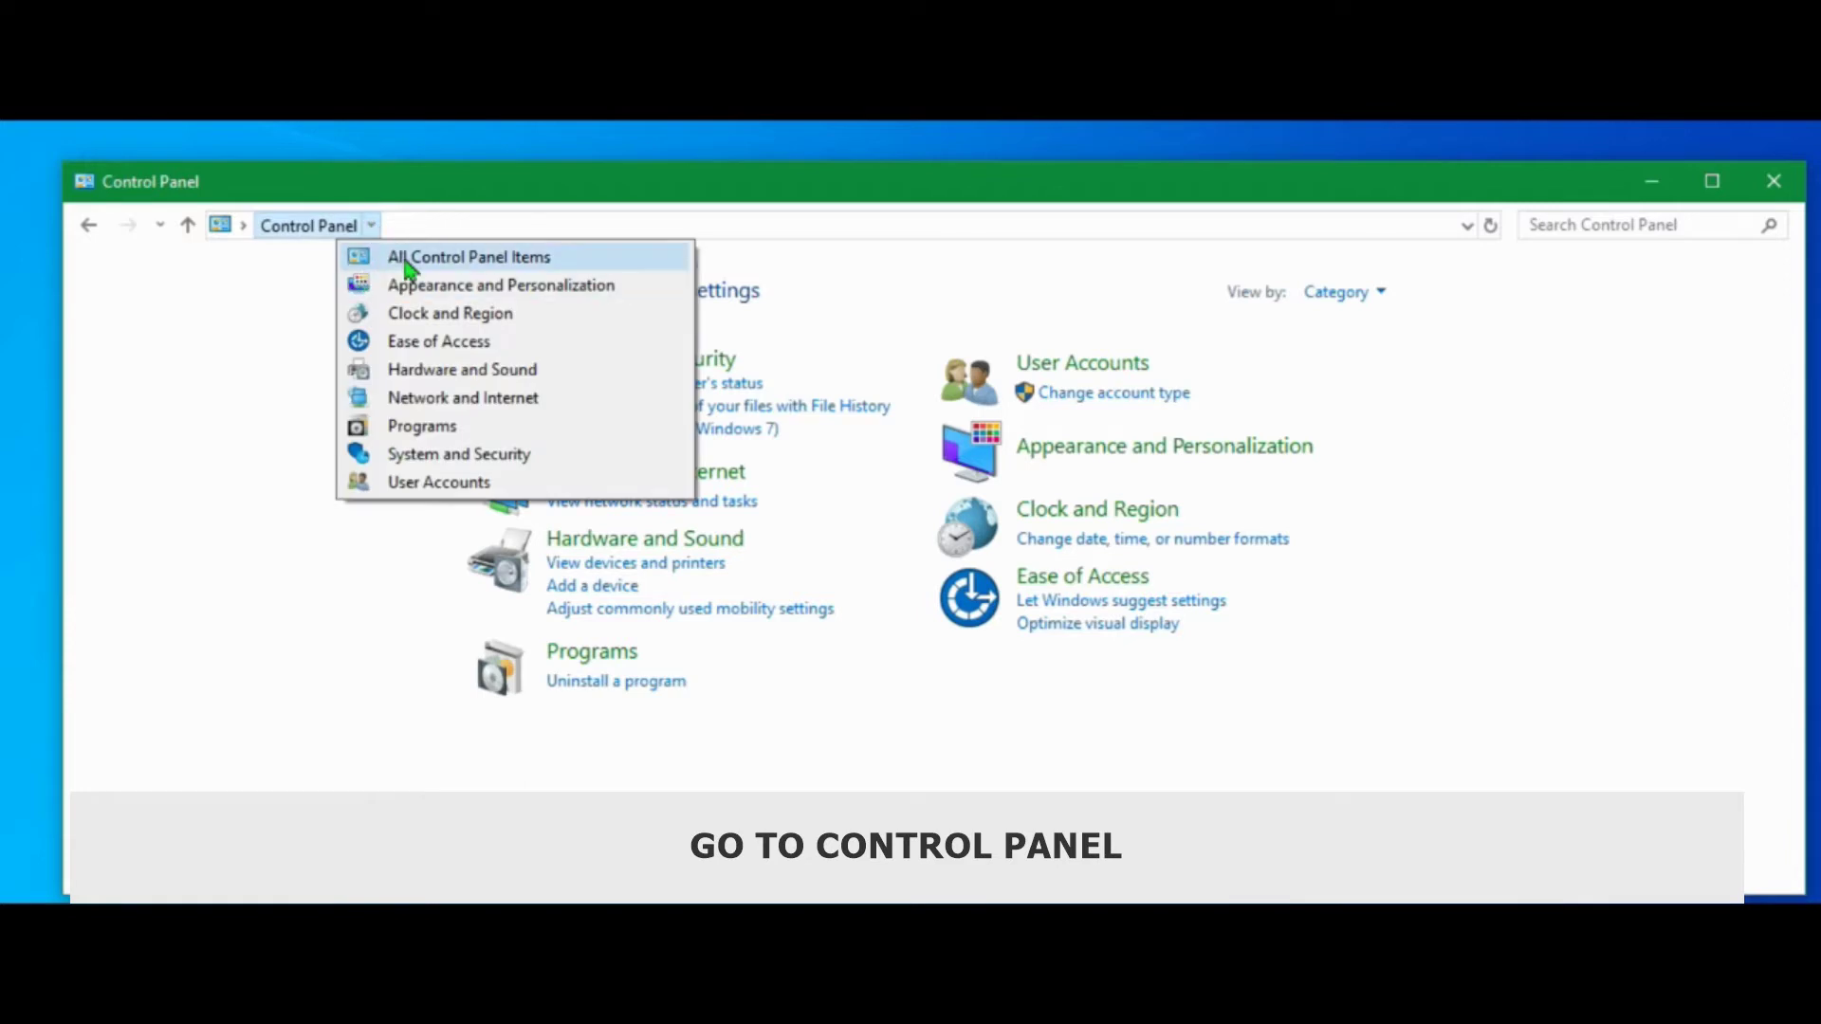
click(407, 261)
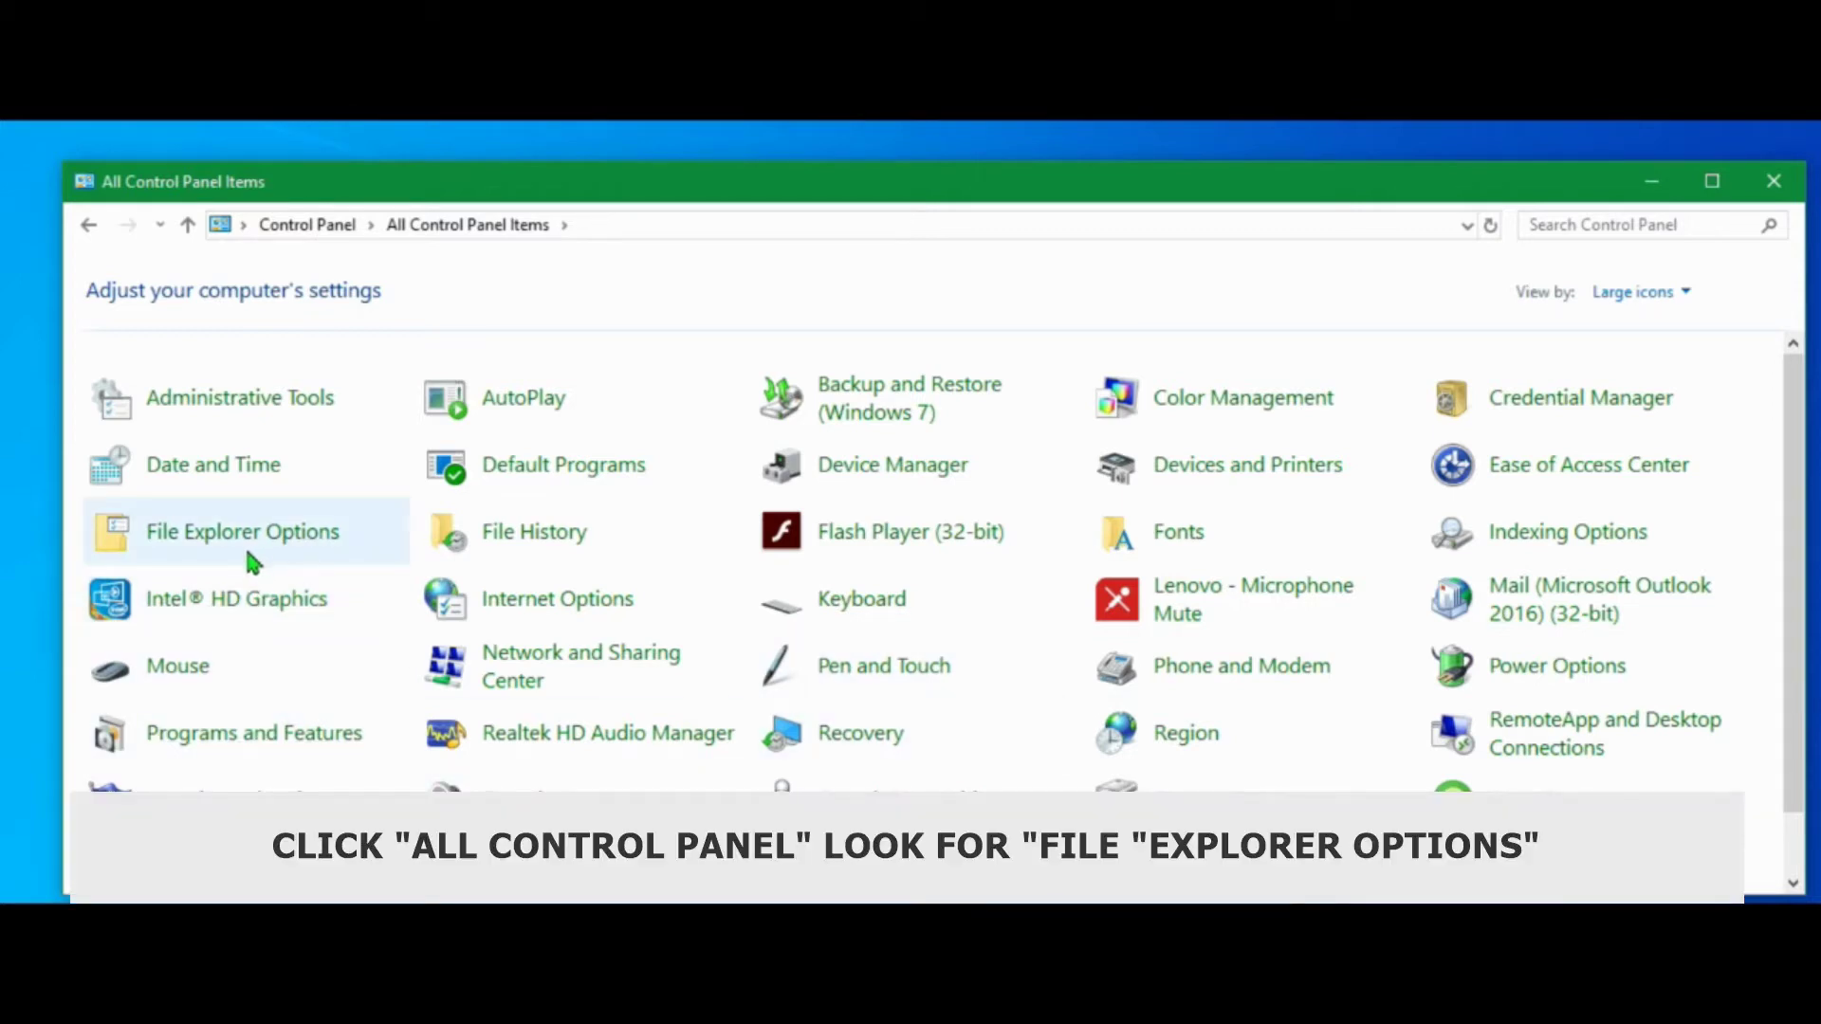
In File Explorer Options' View tab, select 'Show hidden files, folders, and drives' and confirm with OK.
click(188, 556)
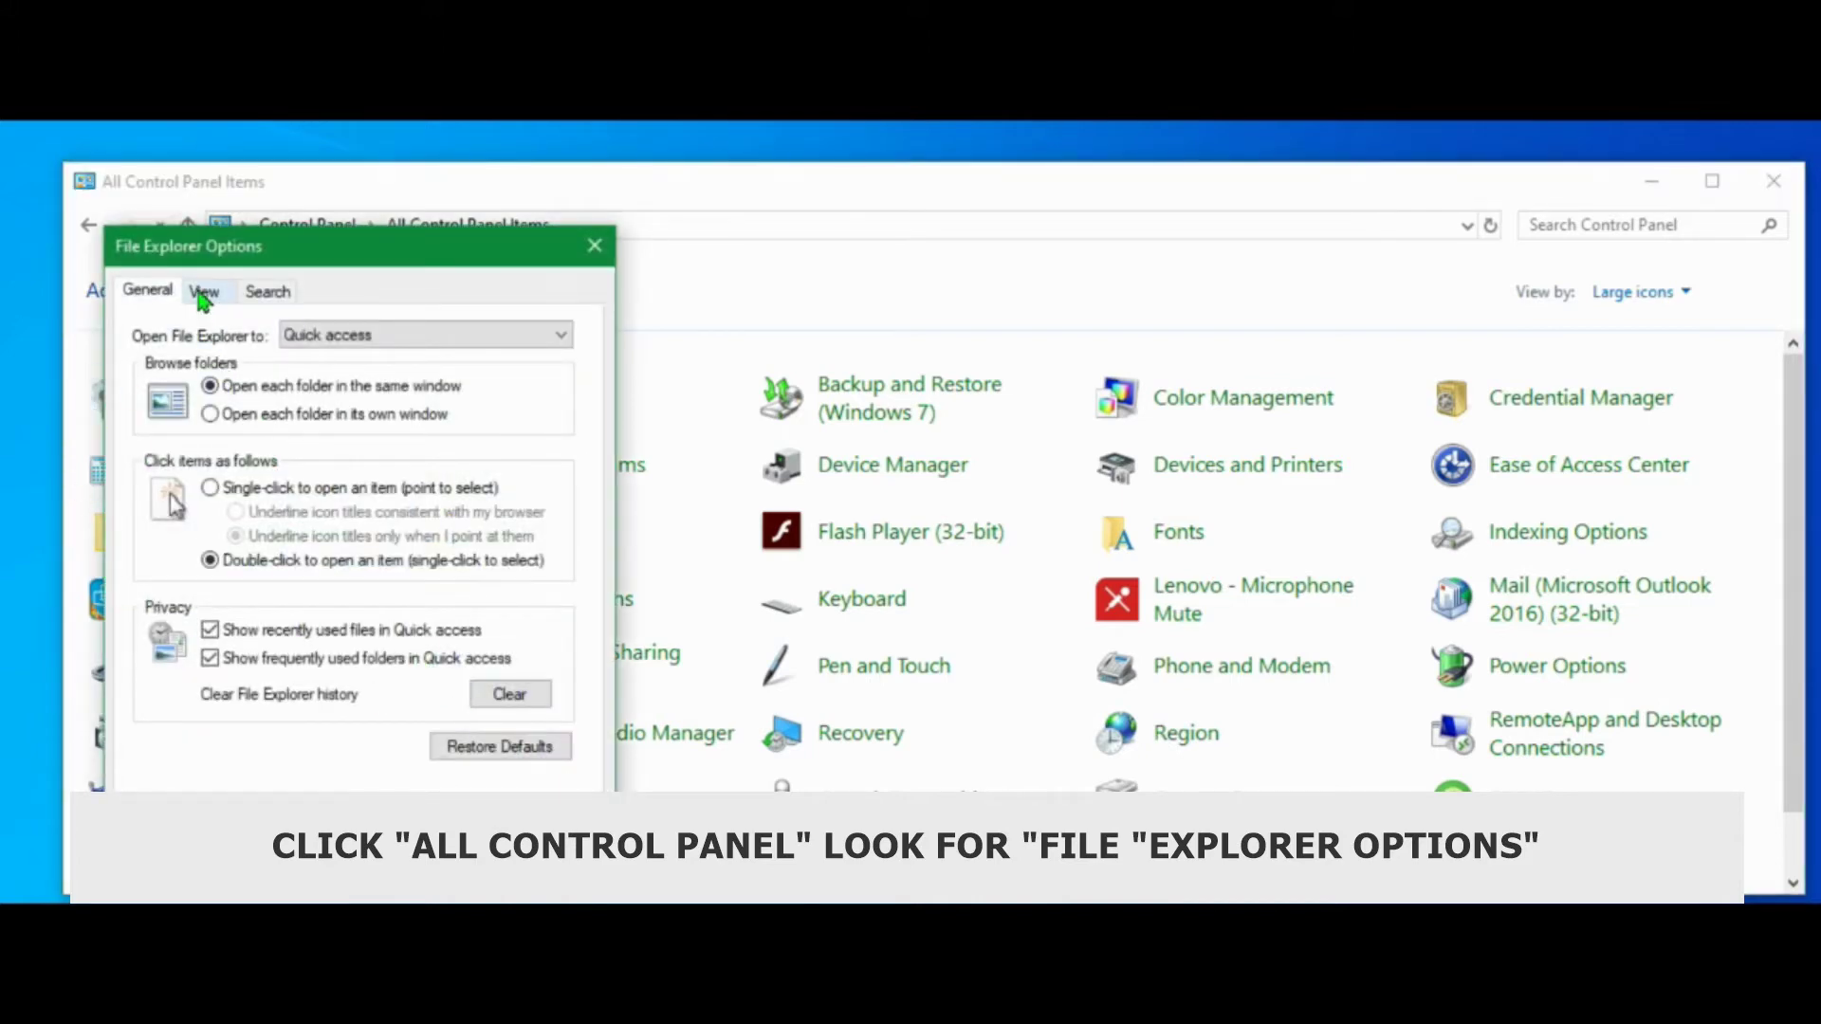
click(203, 292)
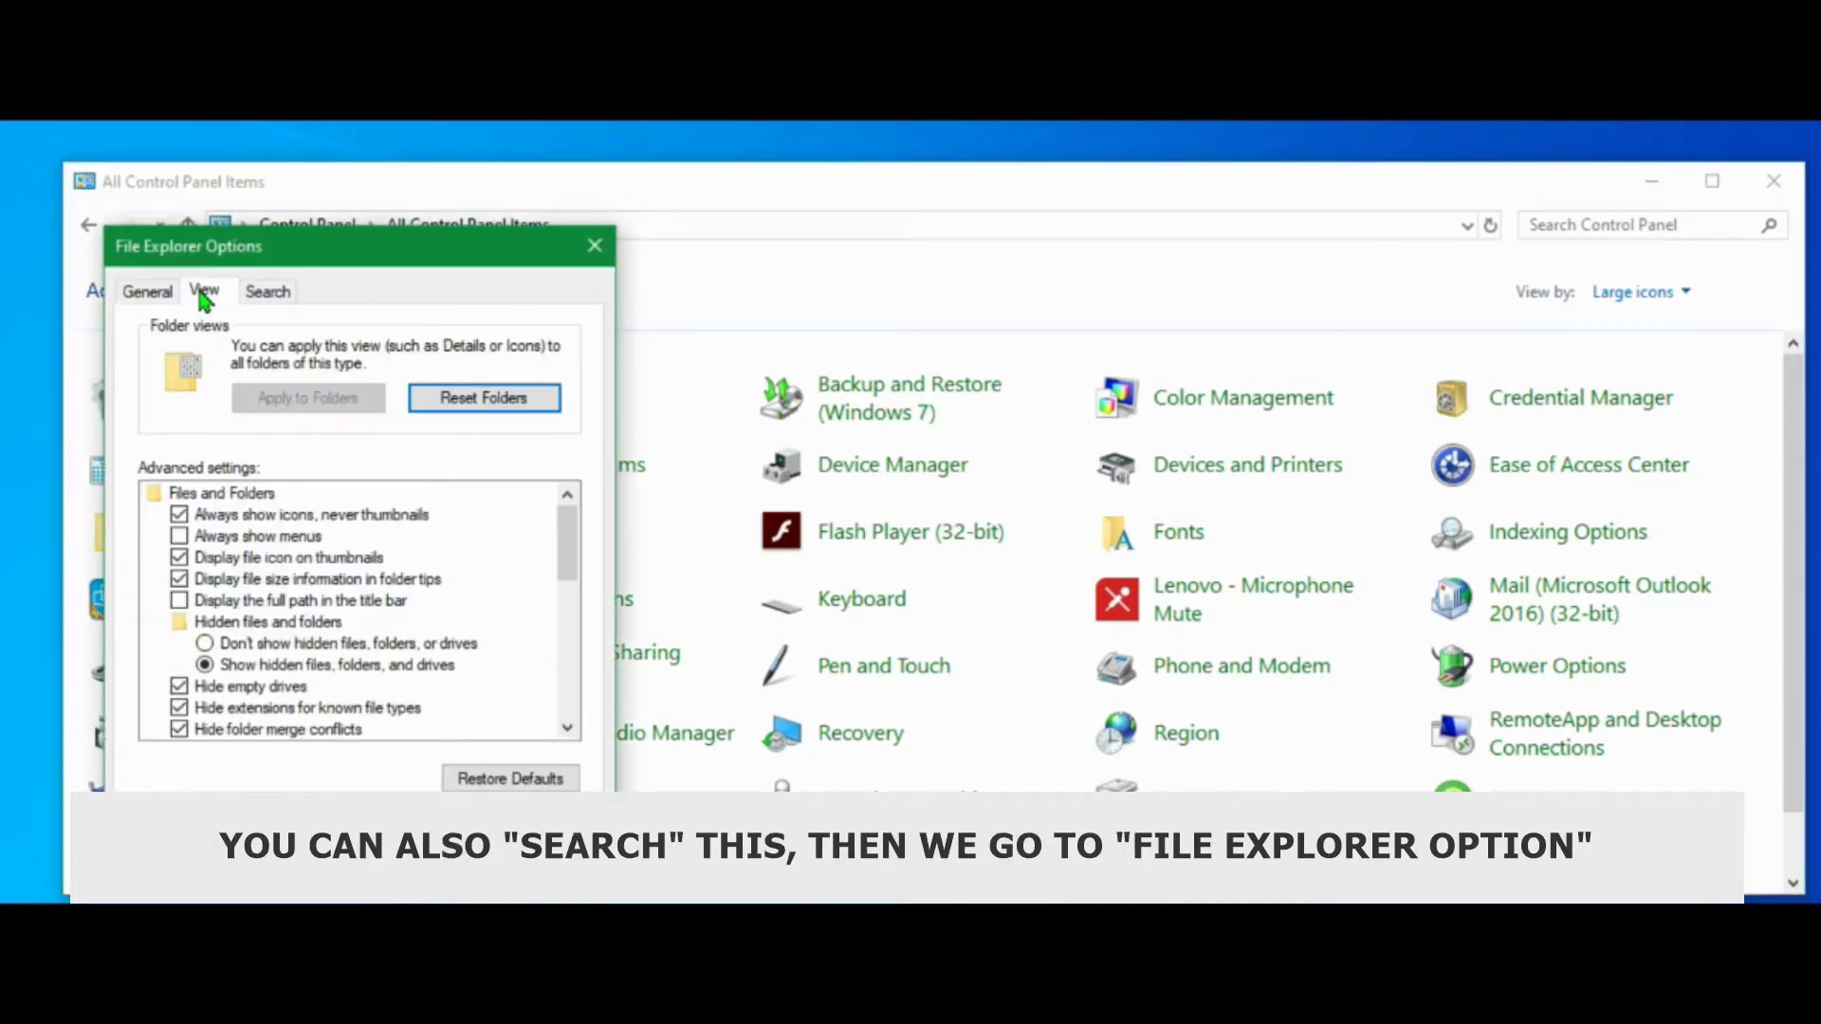
click(205, 643)
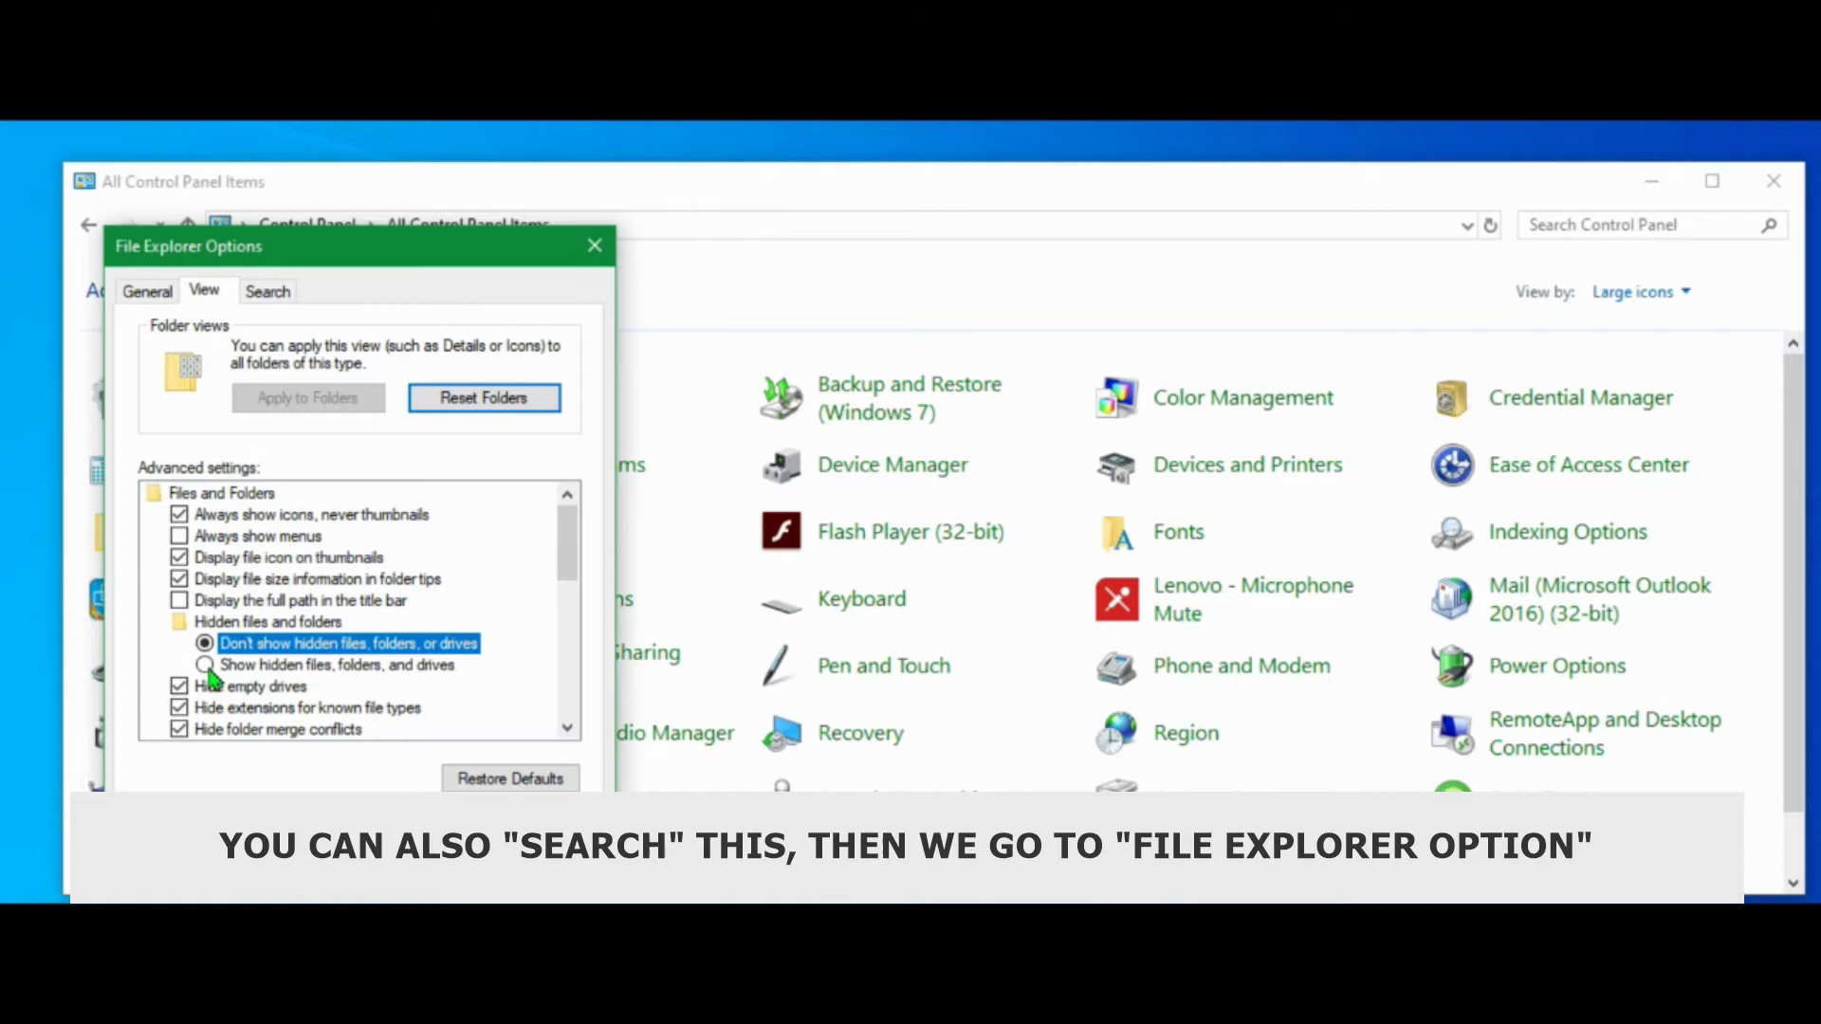
click(205, 665)
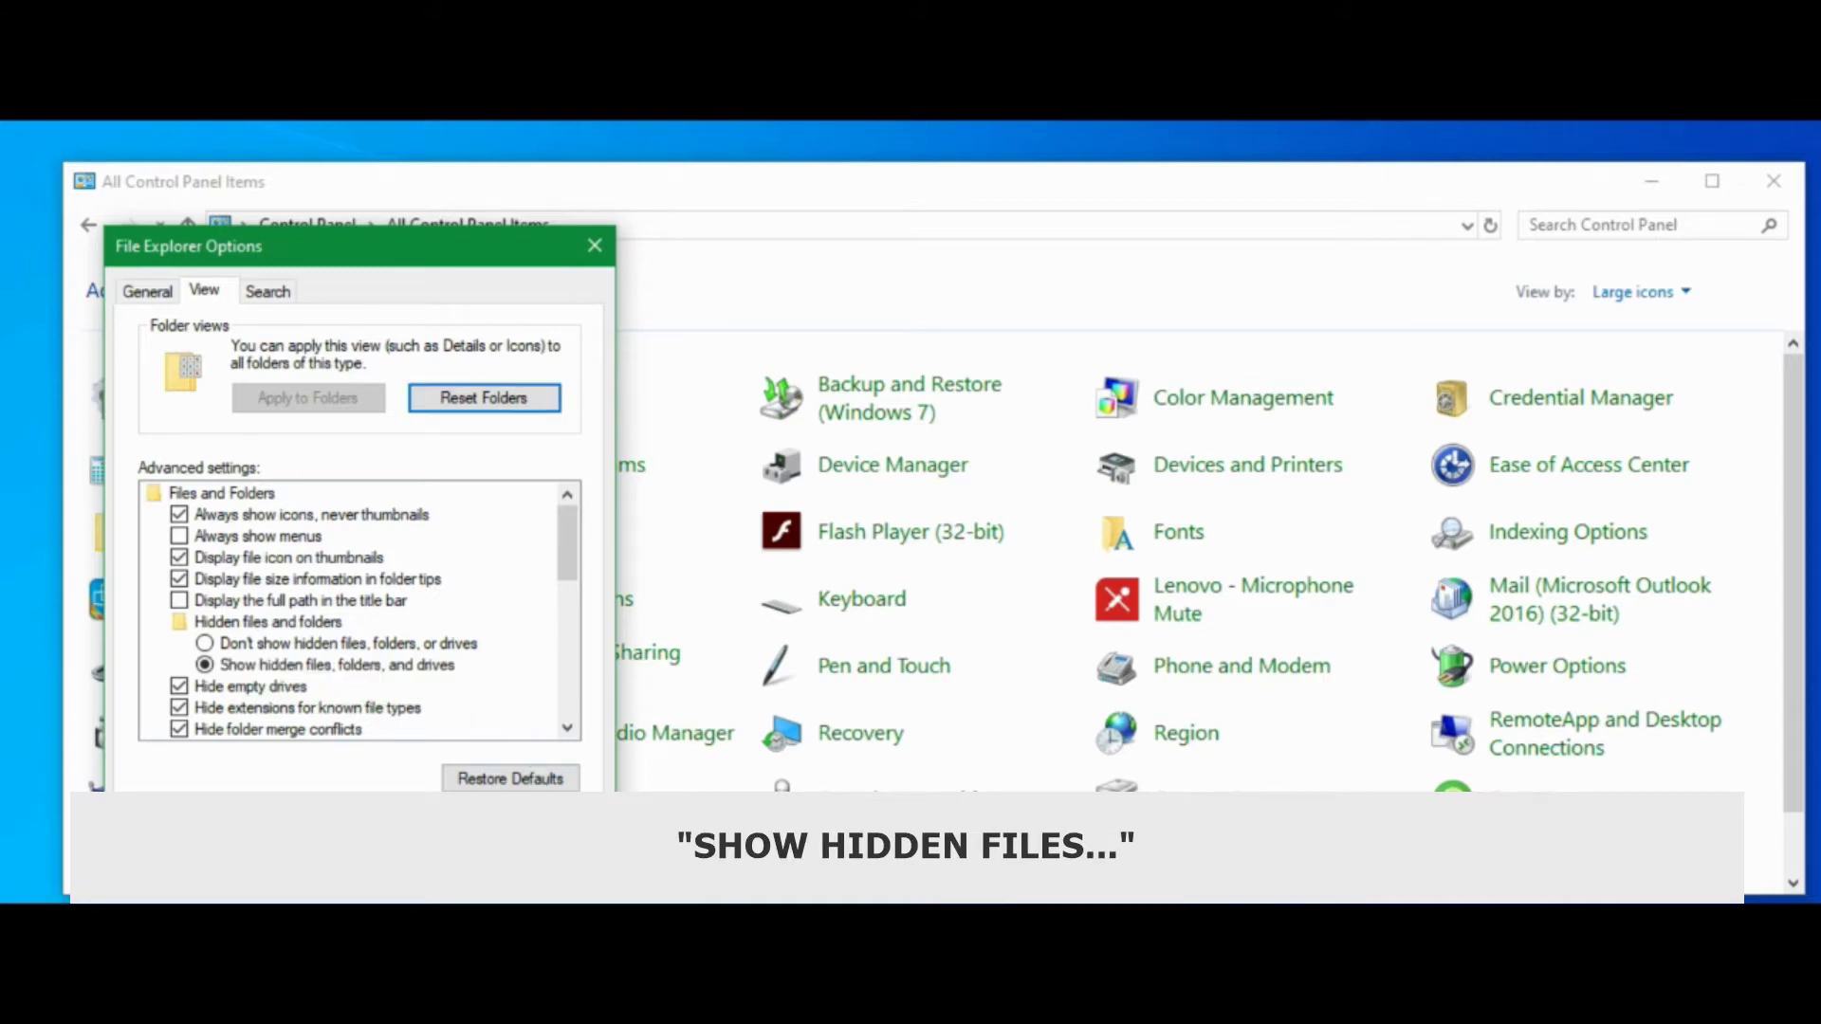
key(Return)
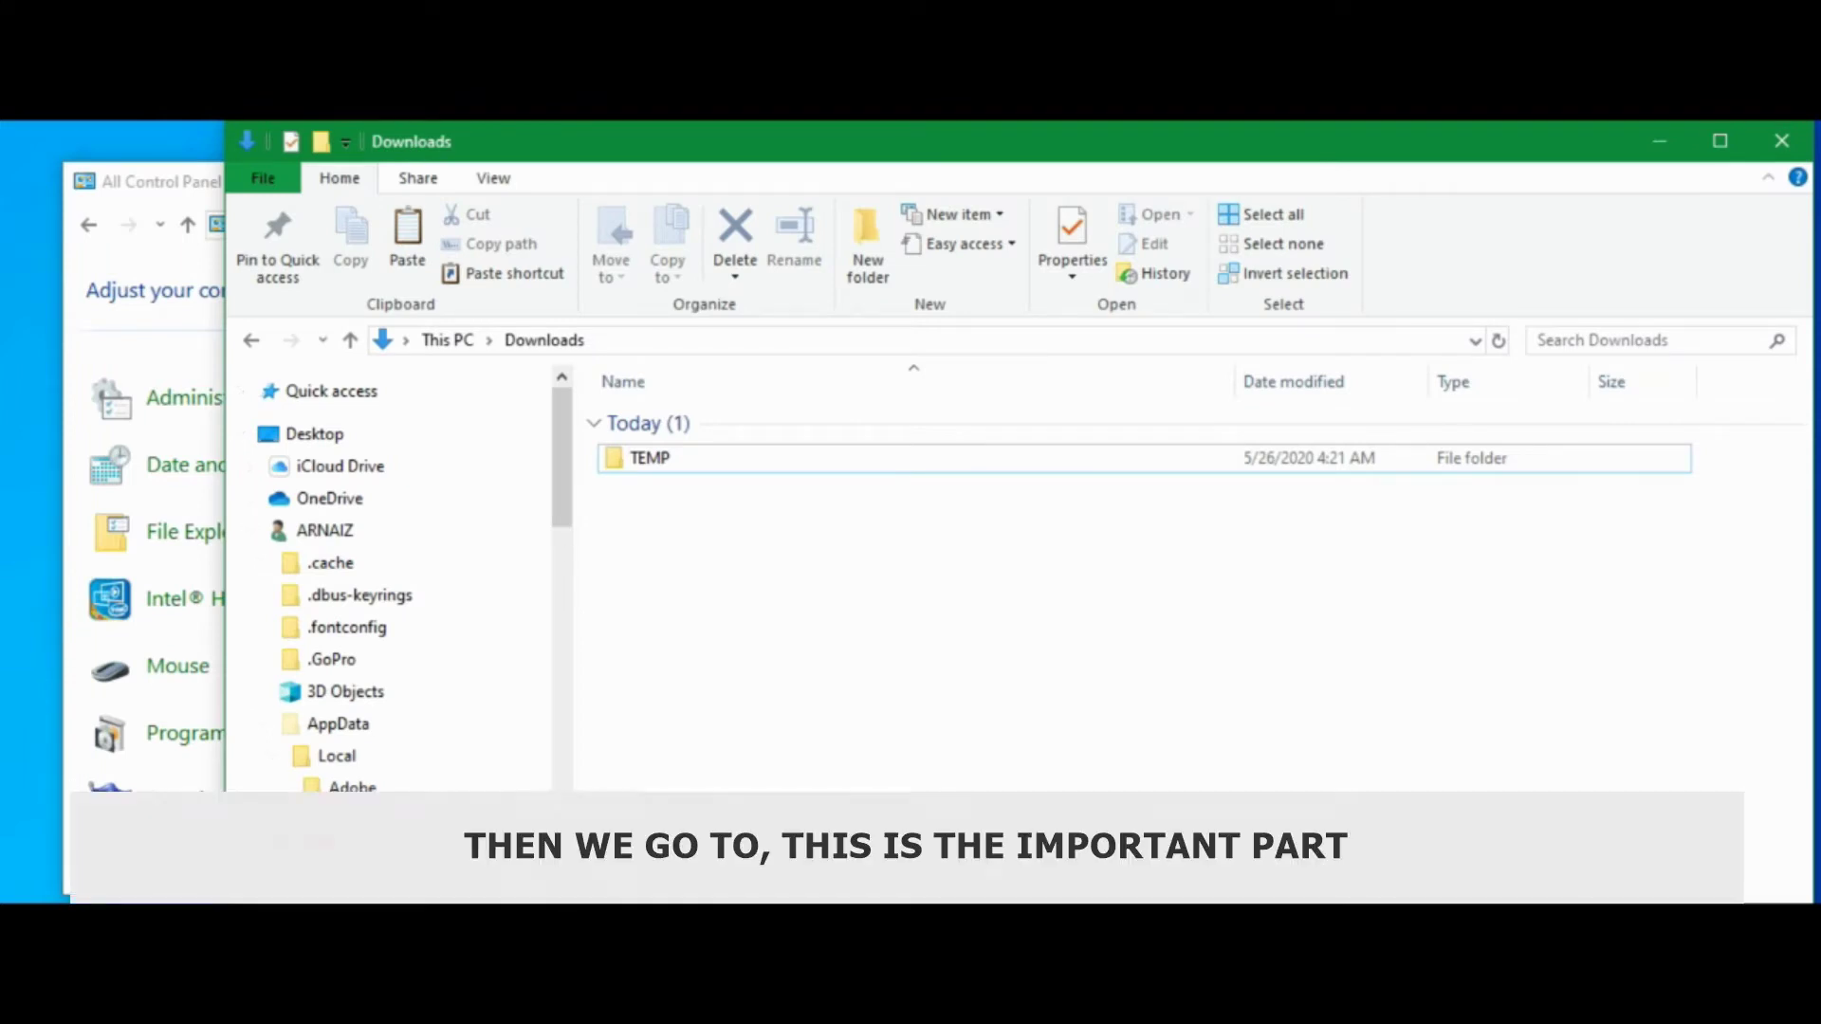
Widen the File Explorer window and expand the user profile folder in the navigation tree.
drag(225, 569, 30, 569)
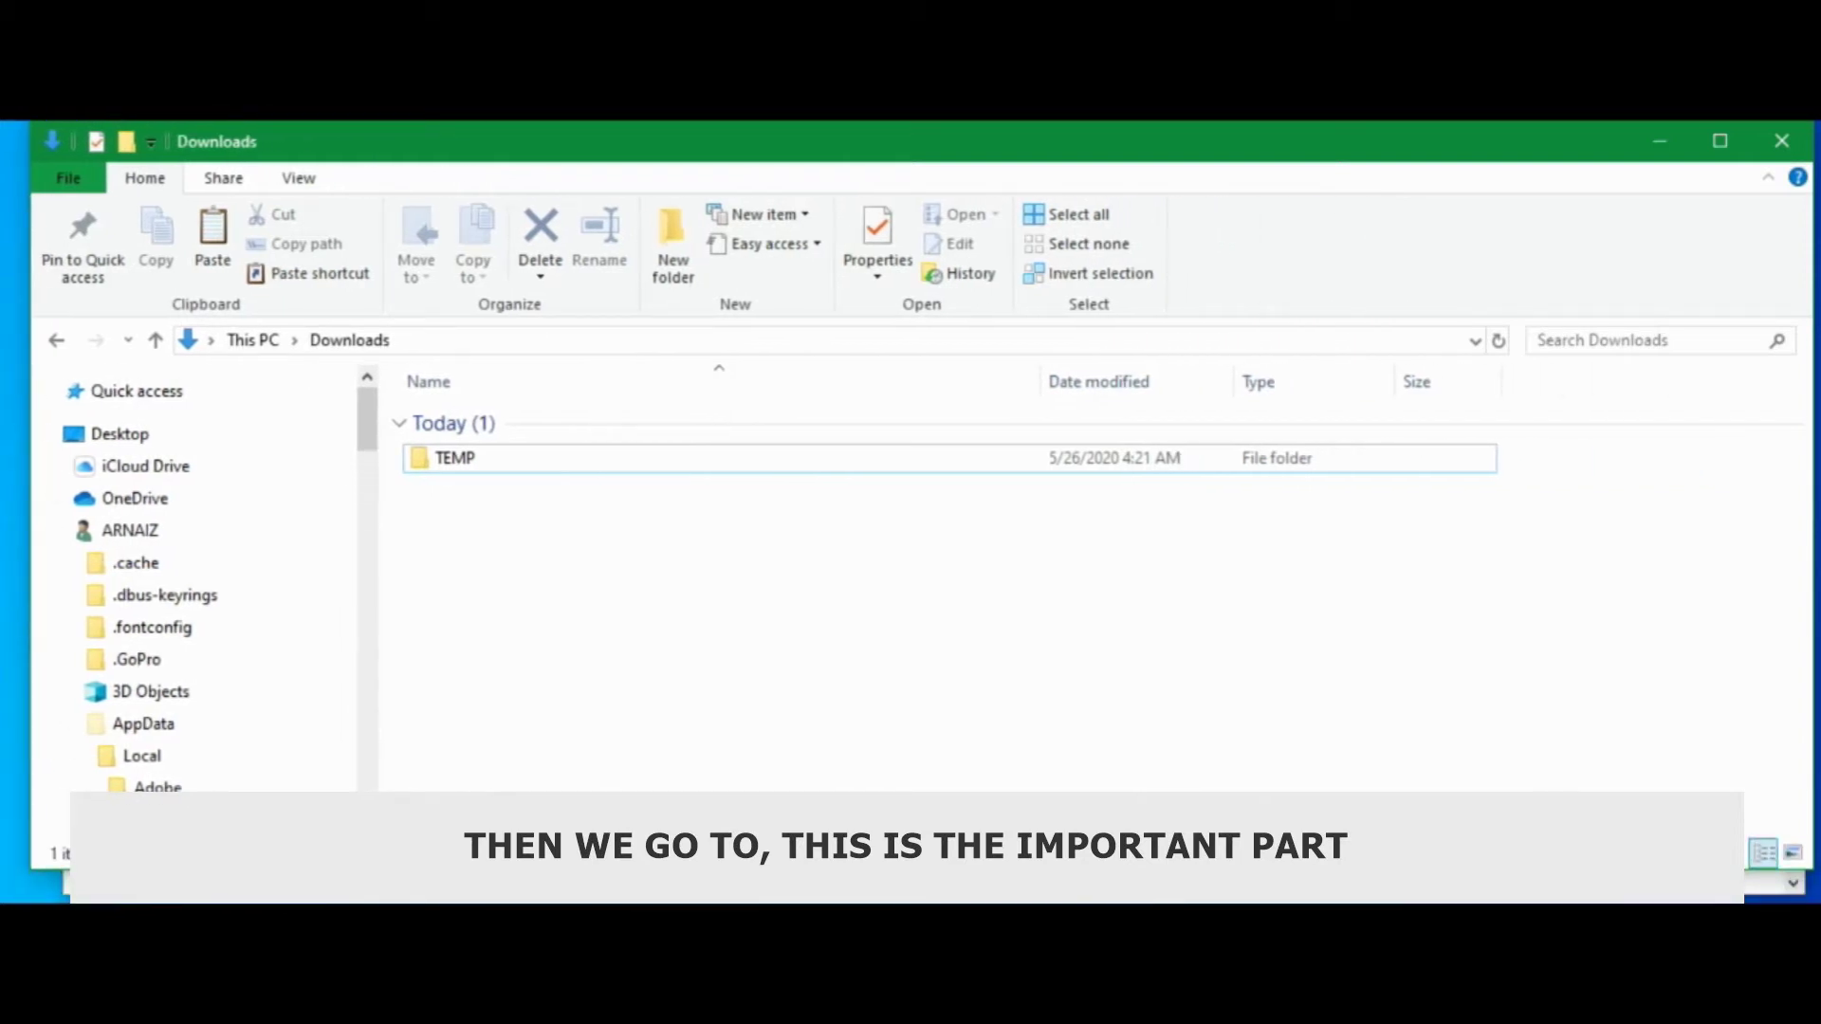
scroll(263, 588, down, 1)
scroll(263, 588, down, 2)
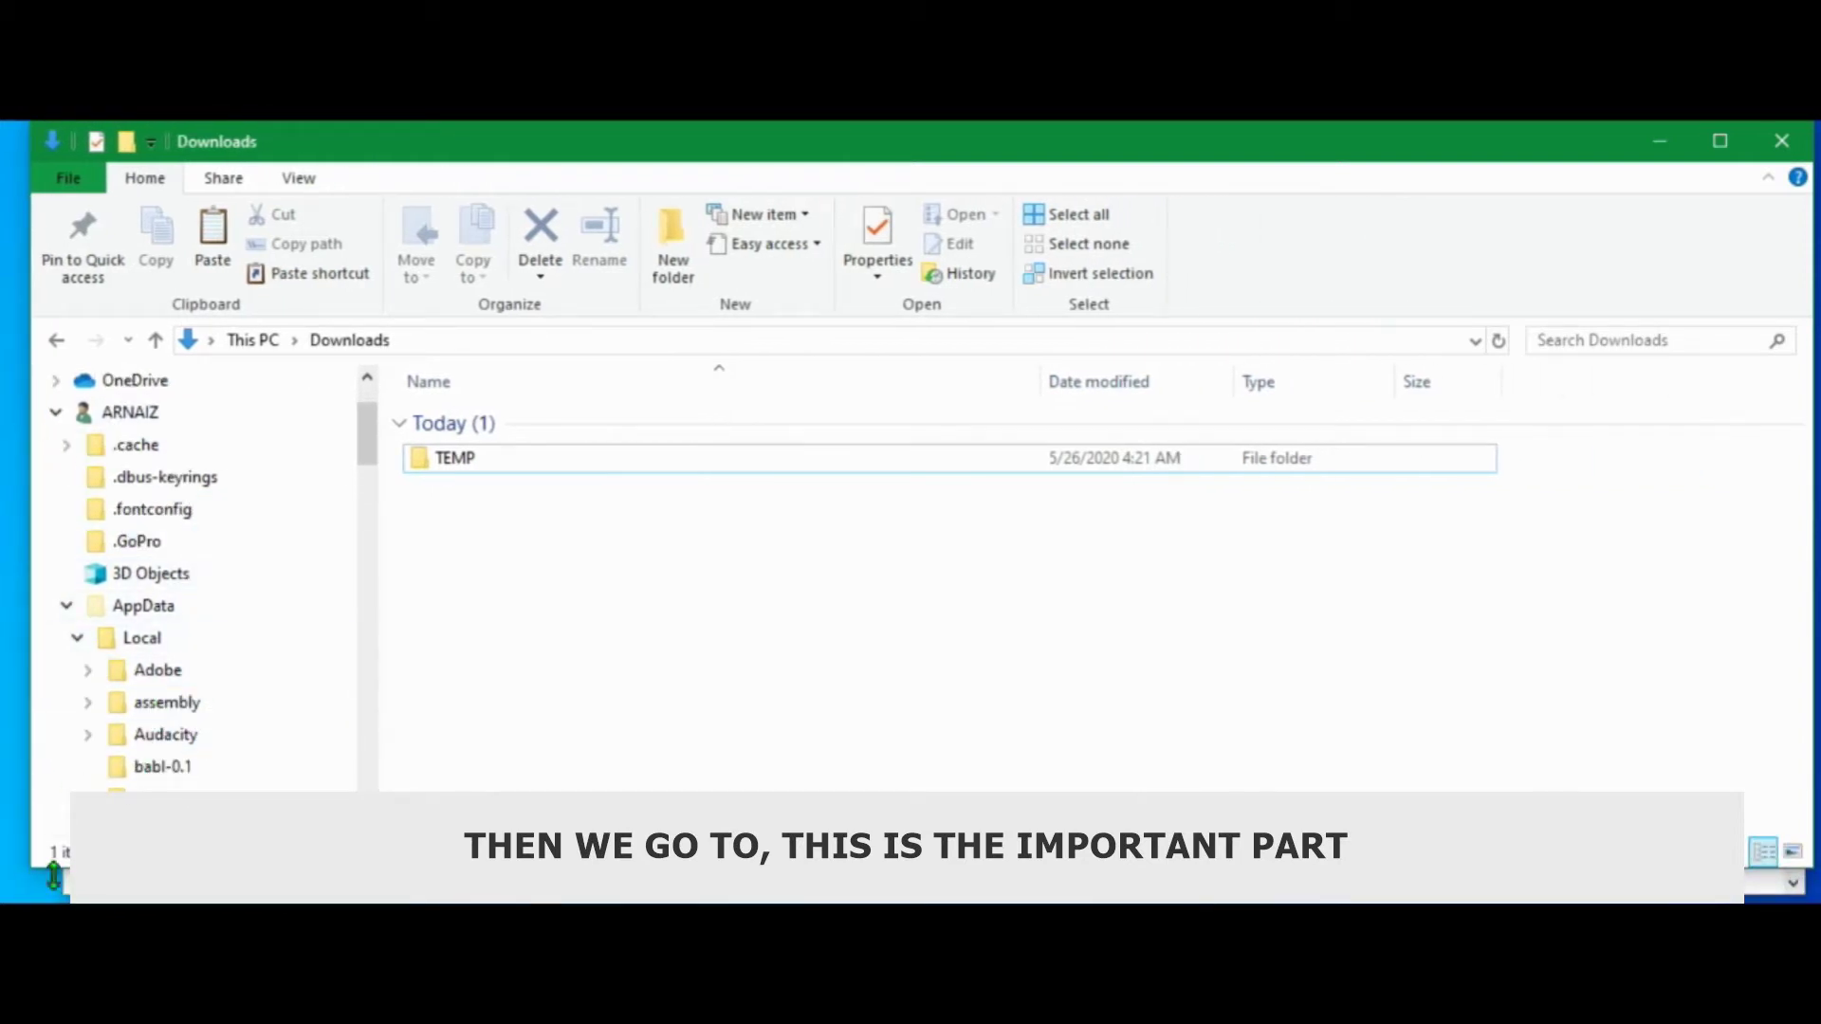
scroll(225, 712, down, 2)
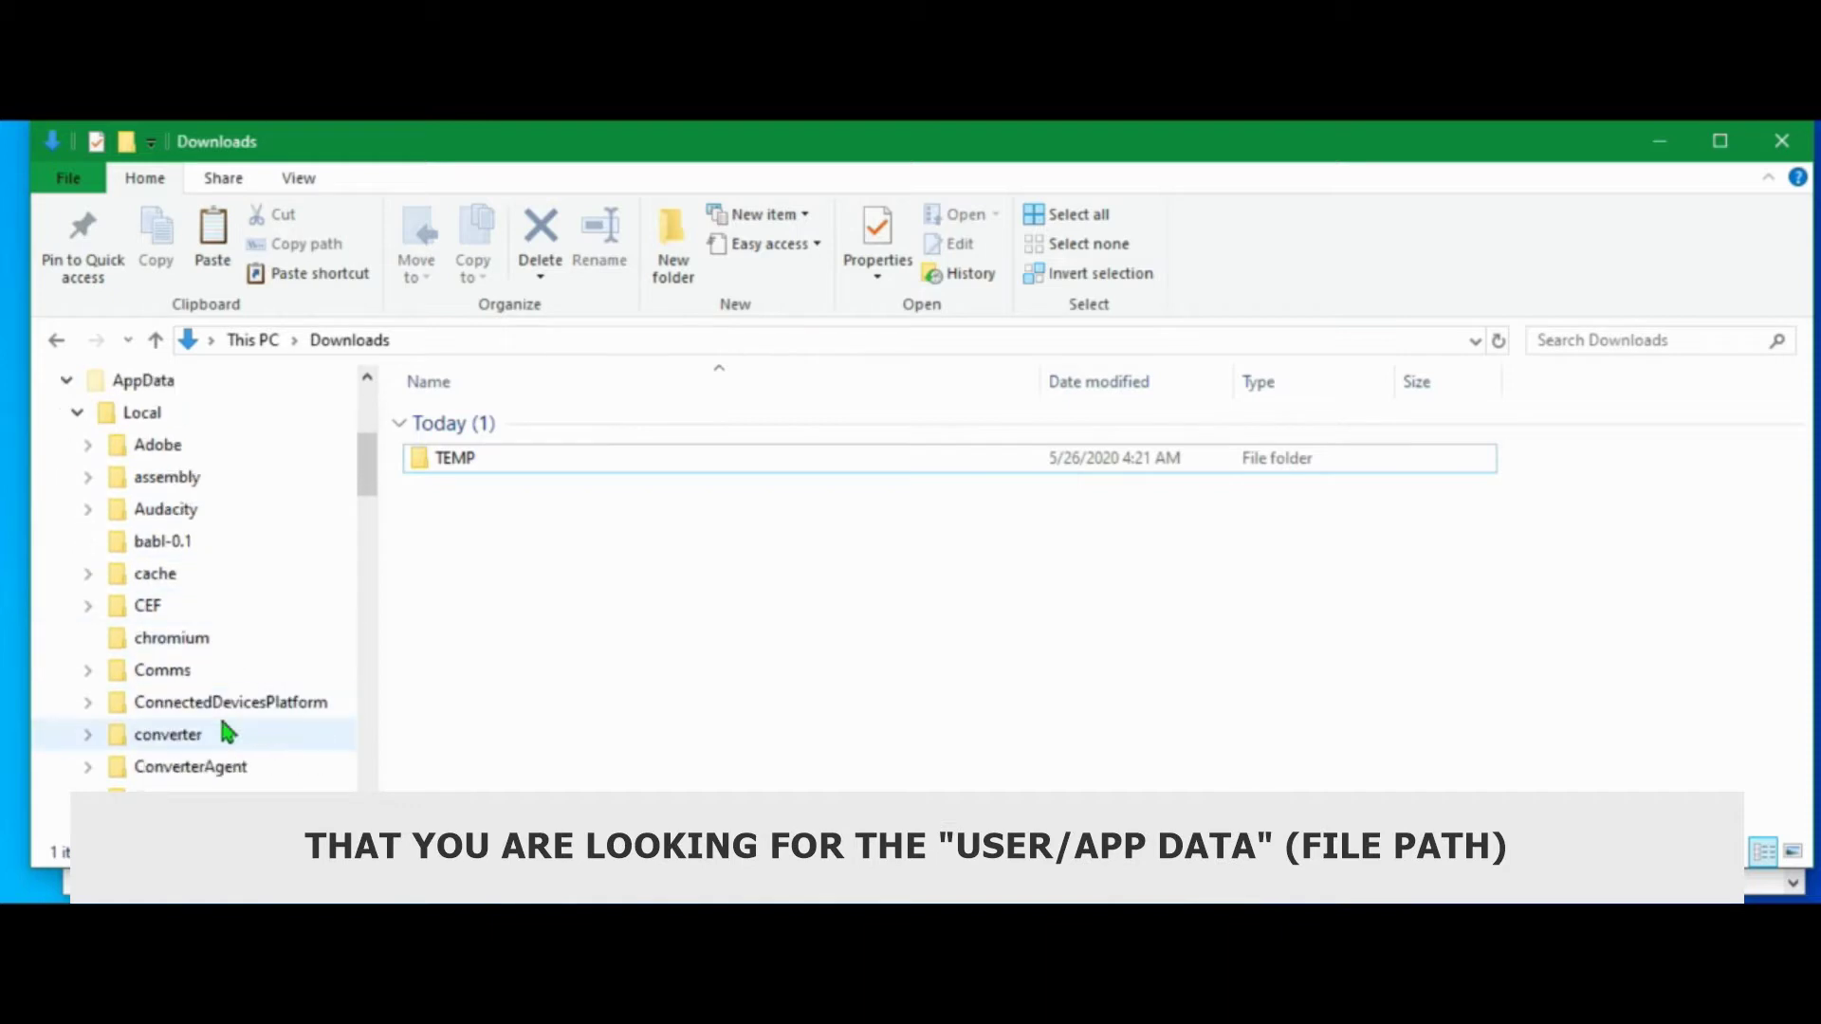
scroll(228, 731, up, 3)
click(64, 607)
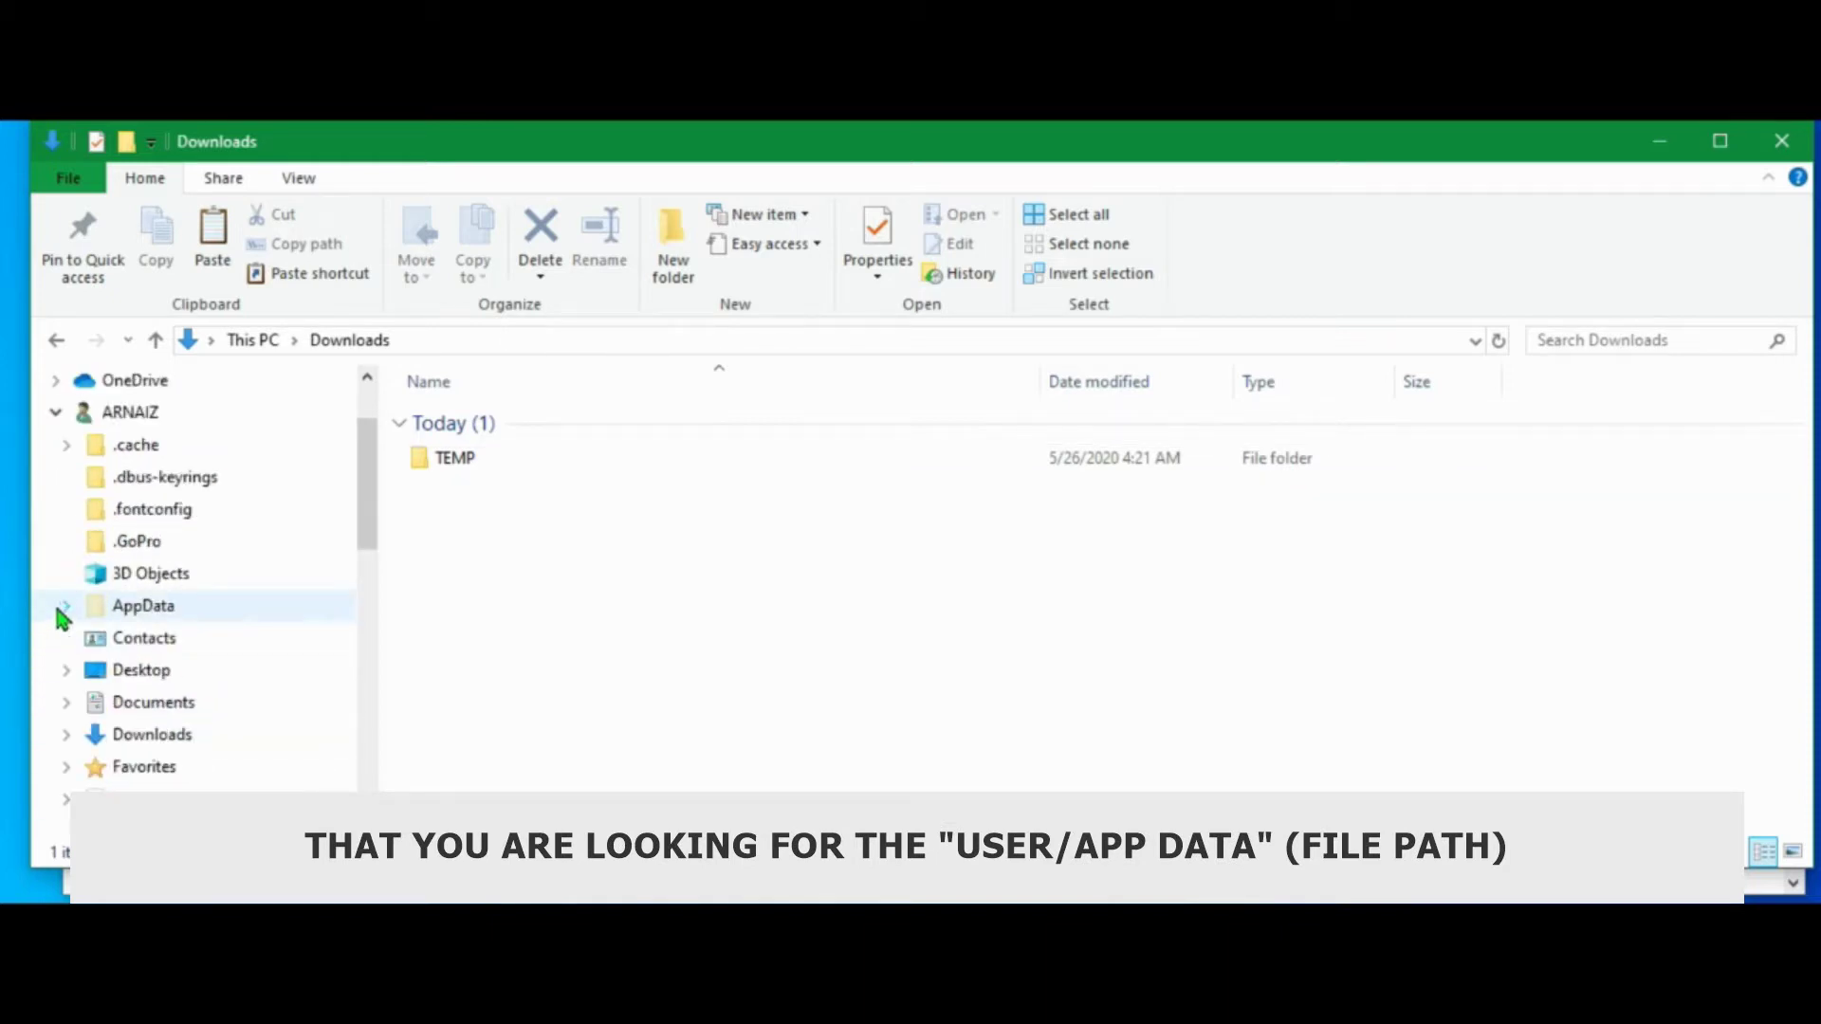
click(65, 445)
click(55, 412)
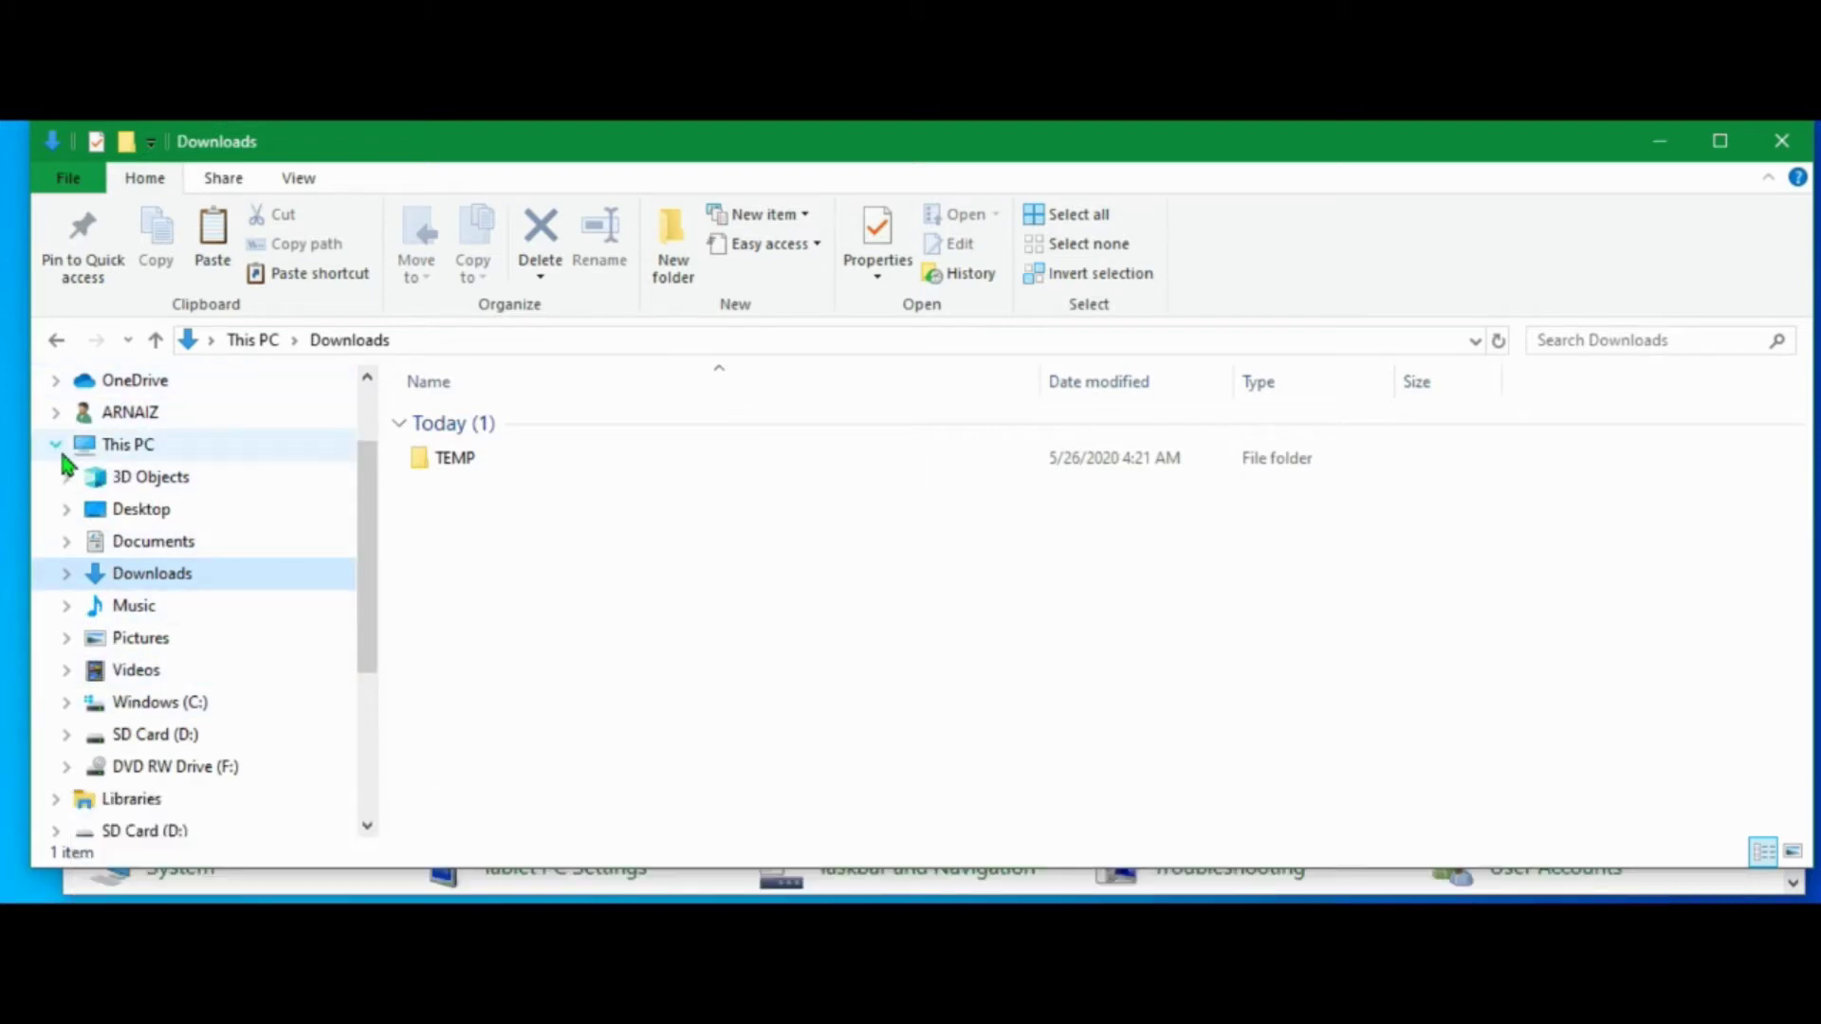
click(59, 446)
click(57, 446)
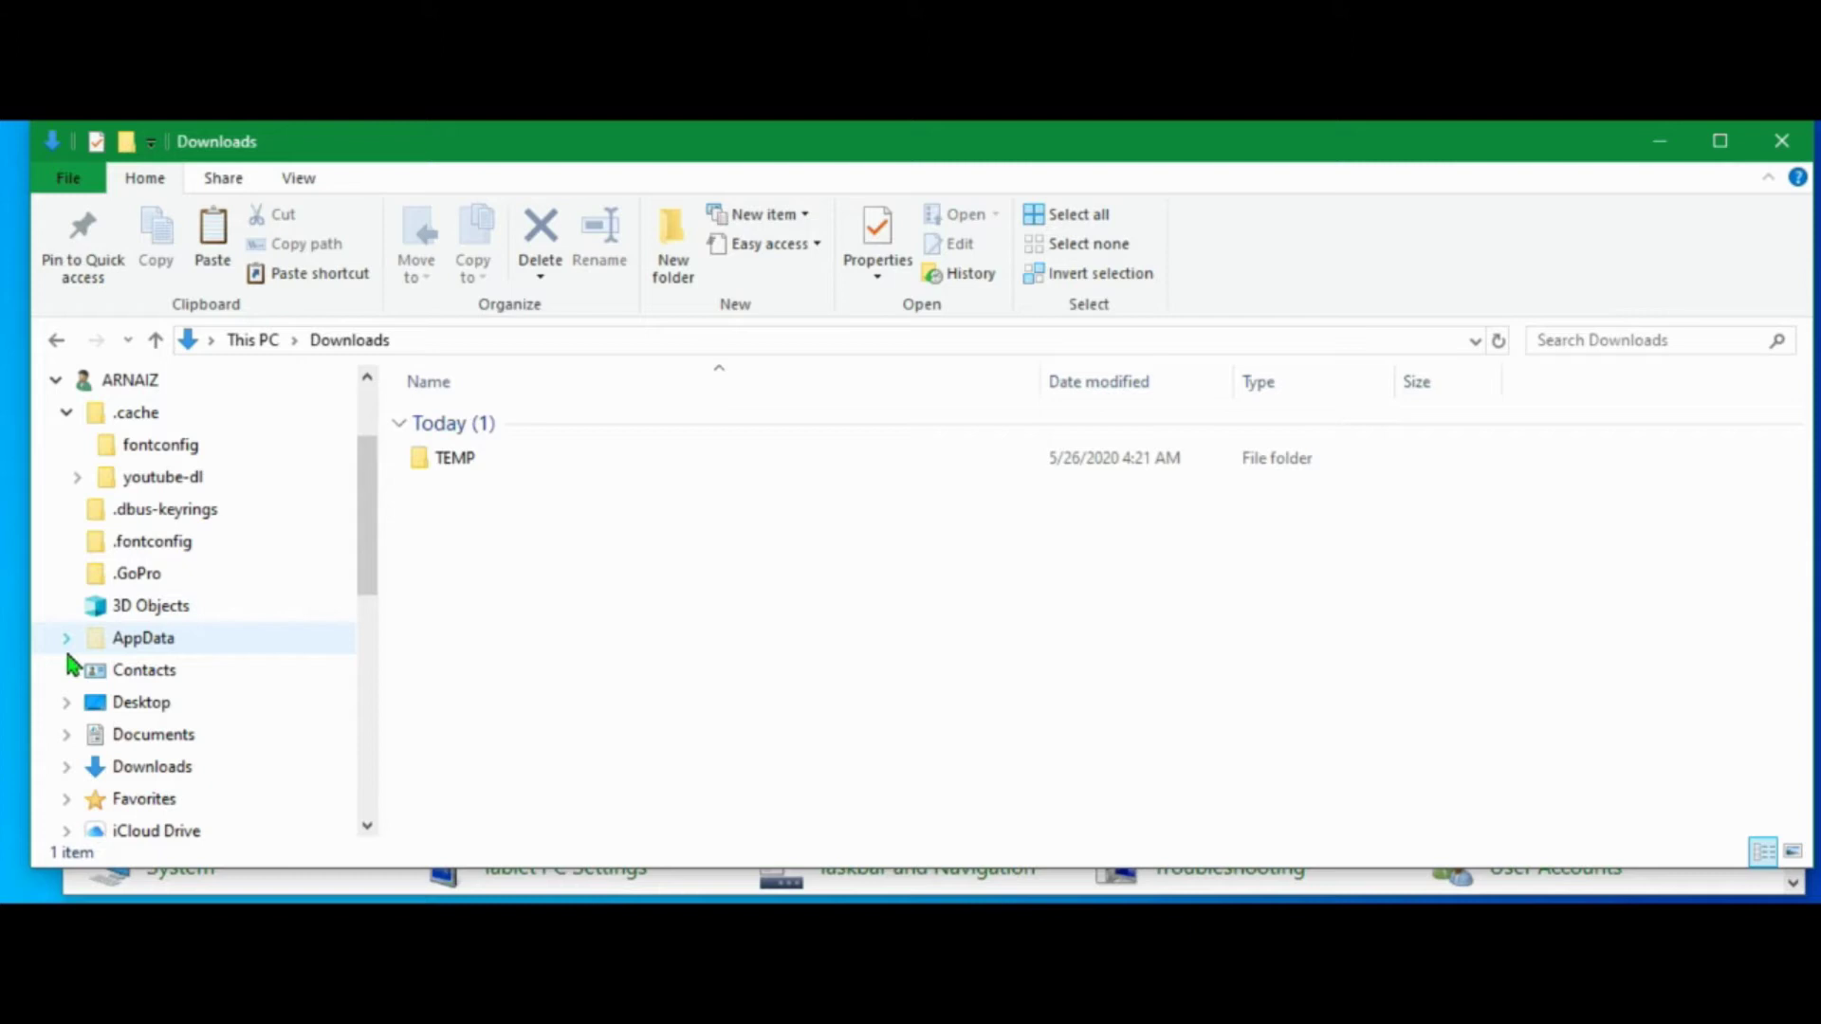
Expand AppData > Local and open the Livescribe folder with its context menu.
click(66, 648)
scroll(272, 475, down, 2)
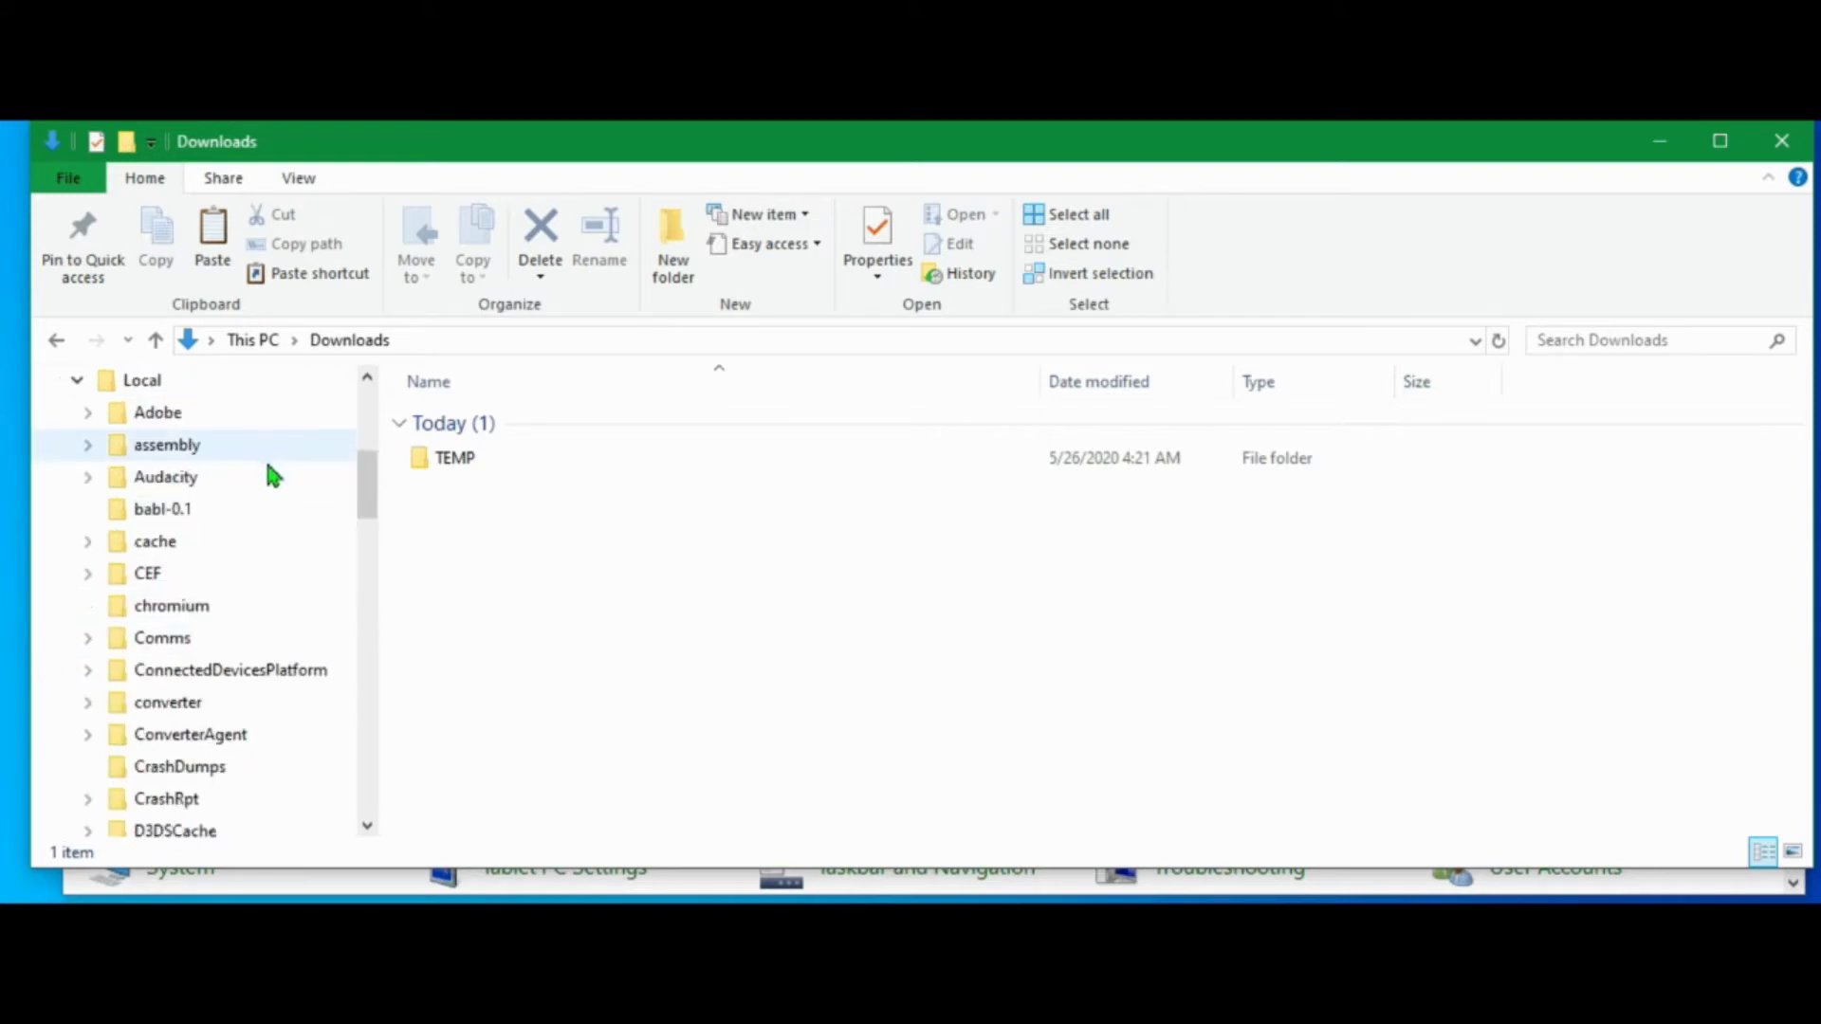
scroll(272, 486, down, 3)
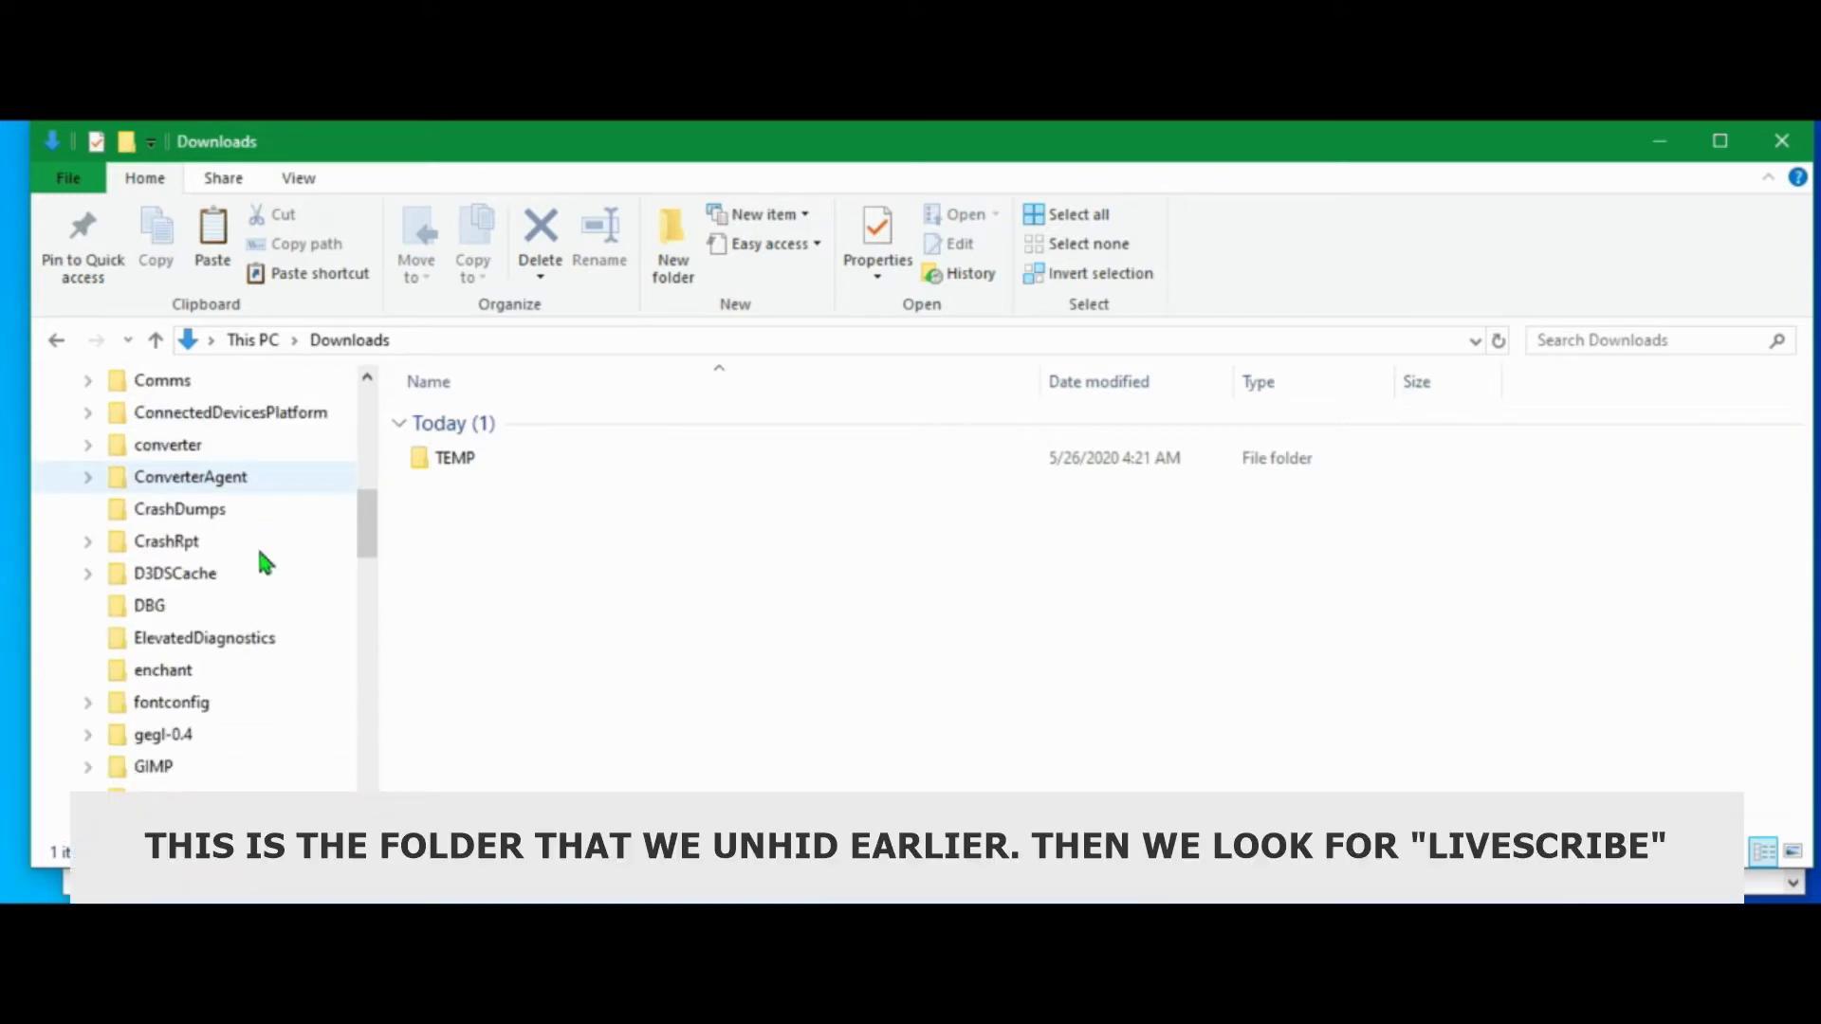
scroll(254, 546, down, 3)
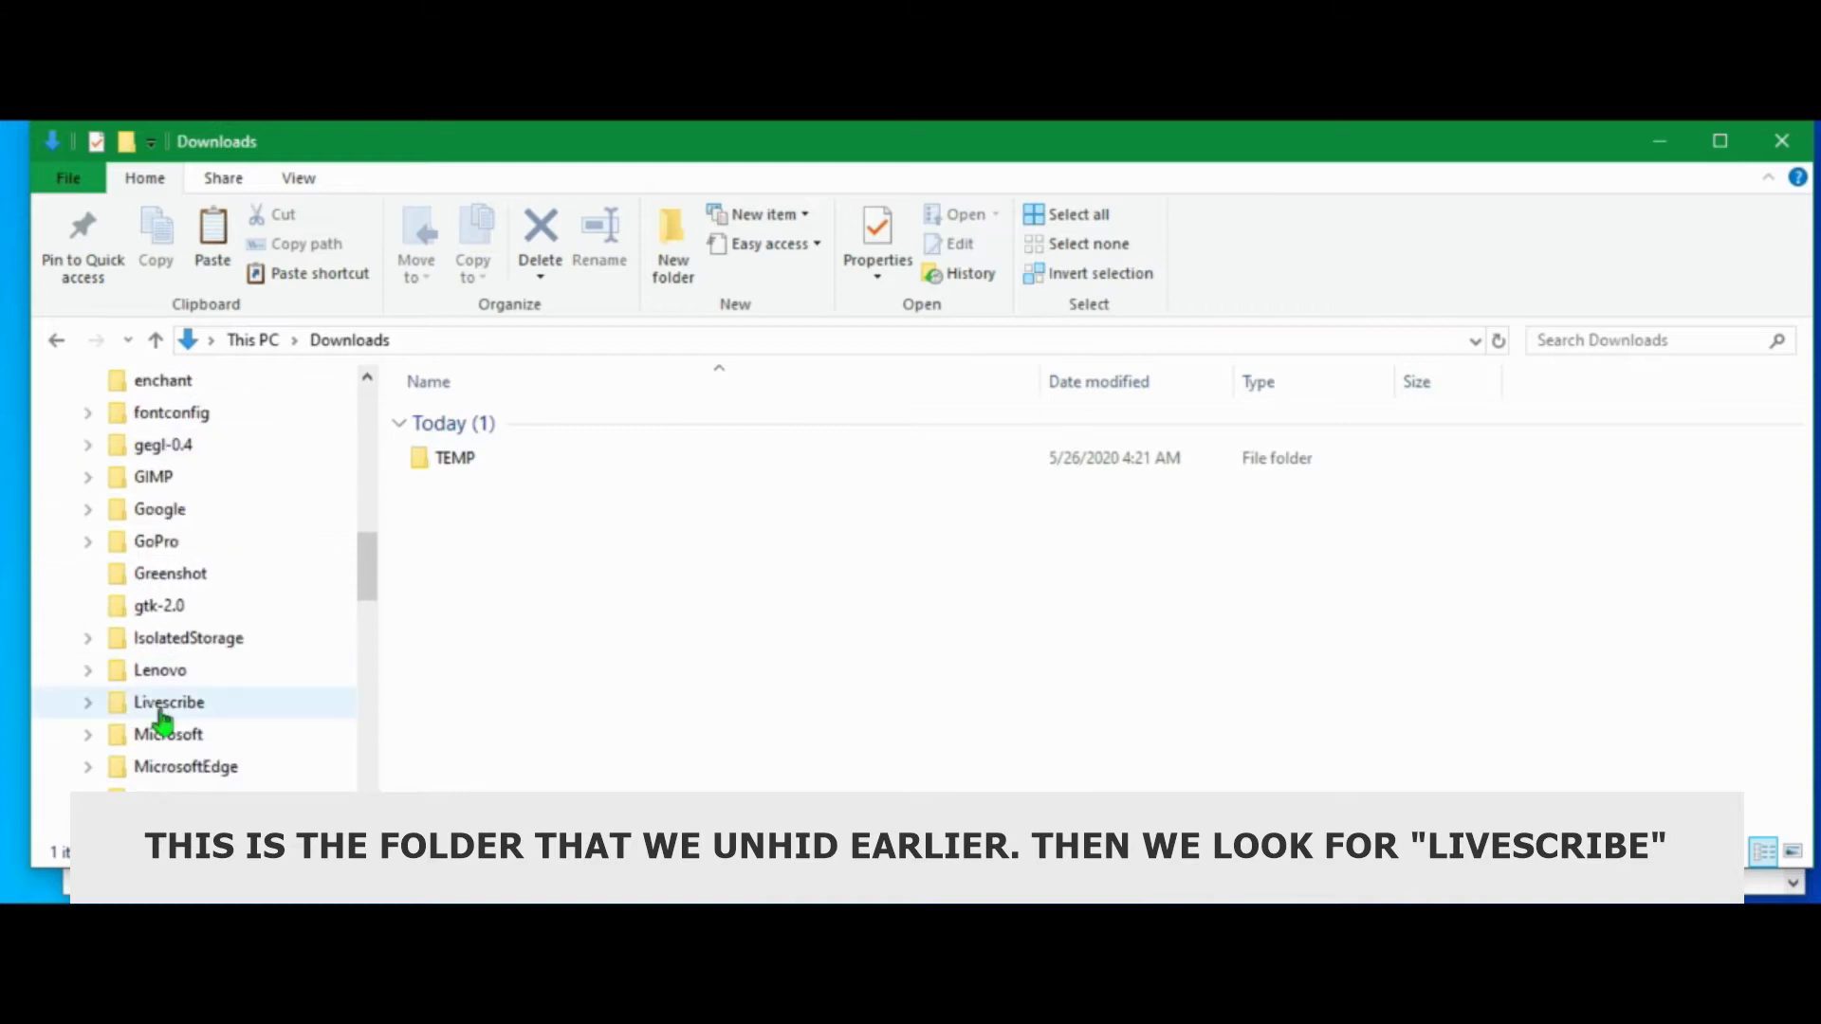
click(163, 705)
right_click(167, 713)
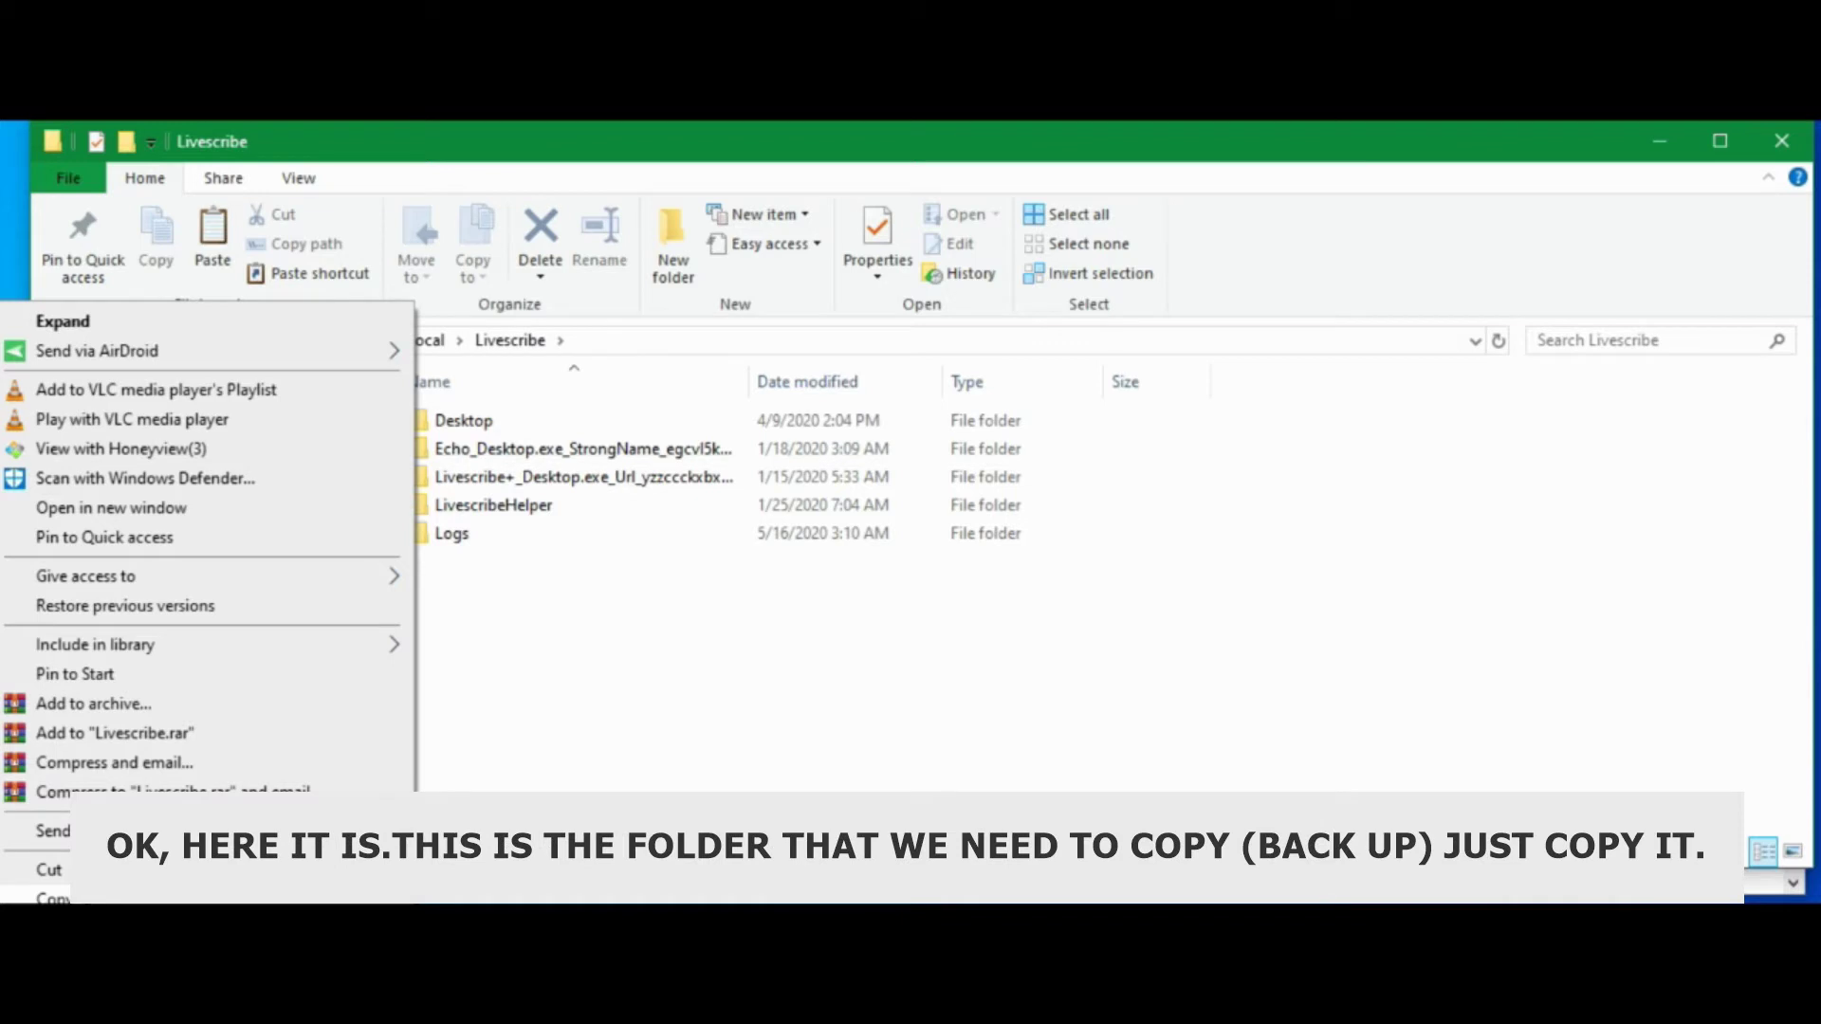
Copy the Livescribe folder and collapse the user profile folder in the tree.
key(Escape)
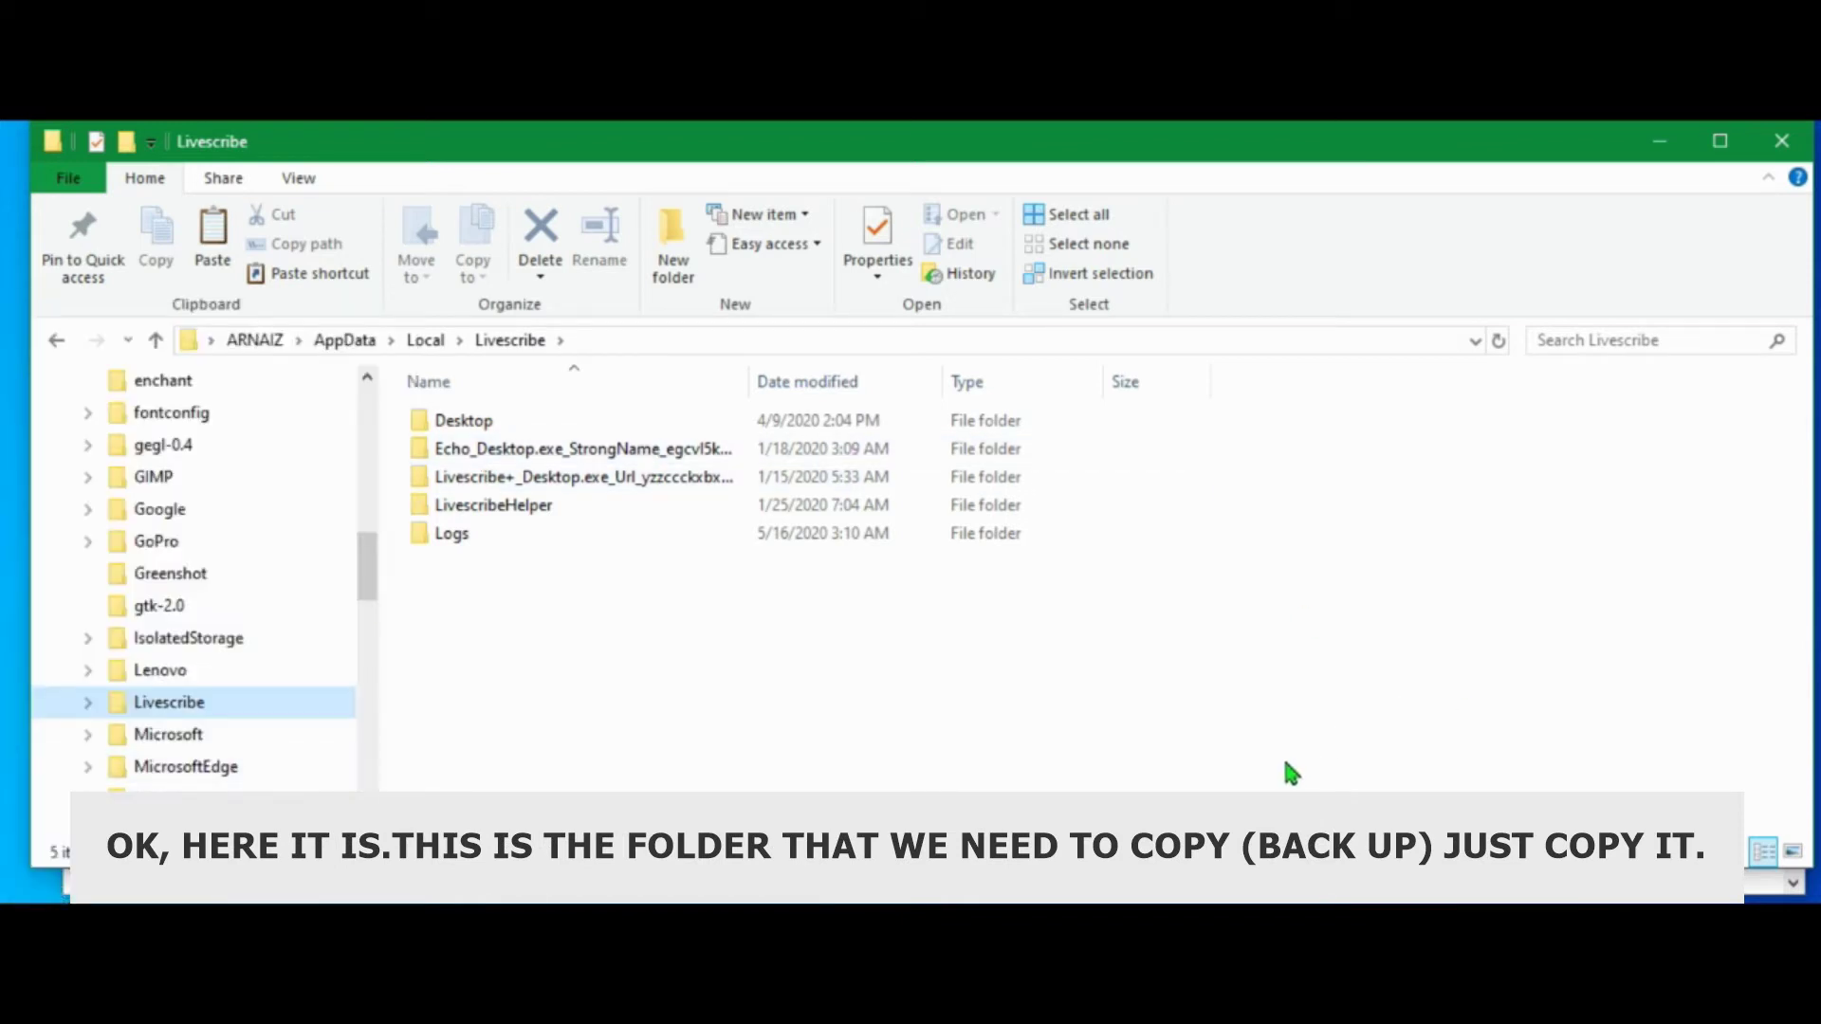
drag(363, 569, 358, 366)
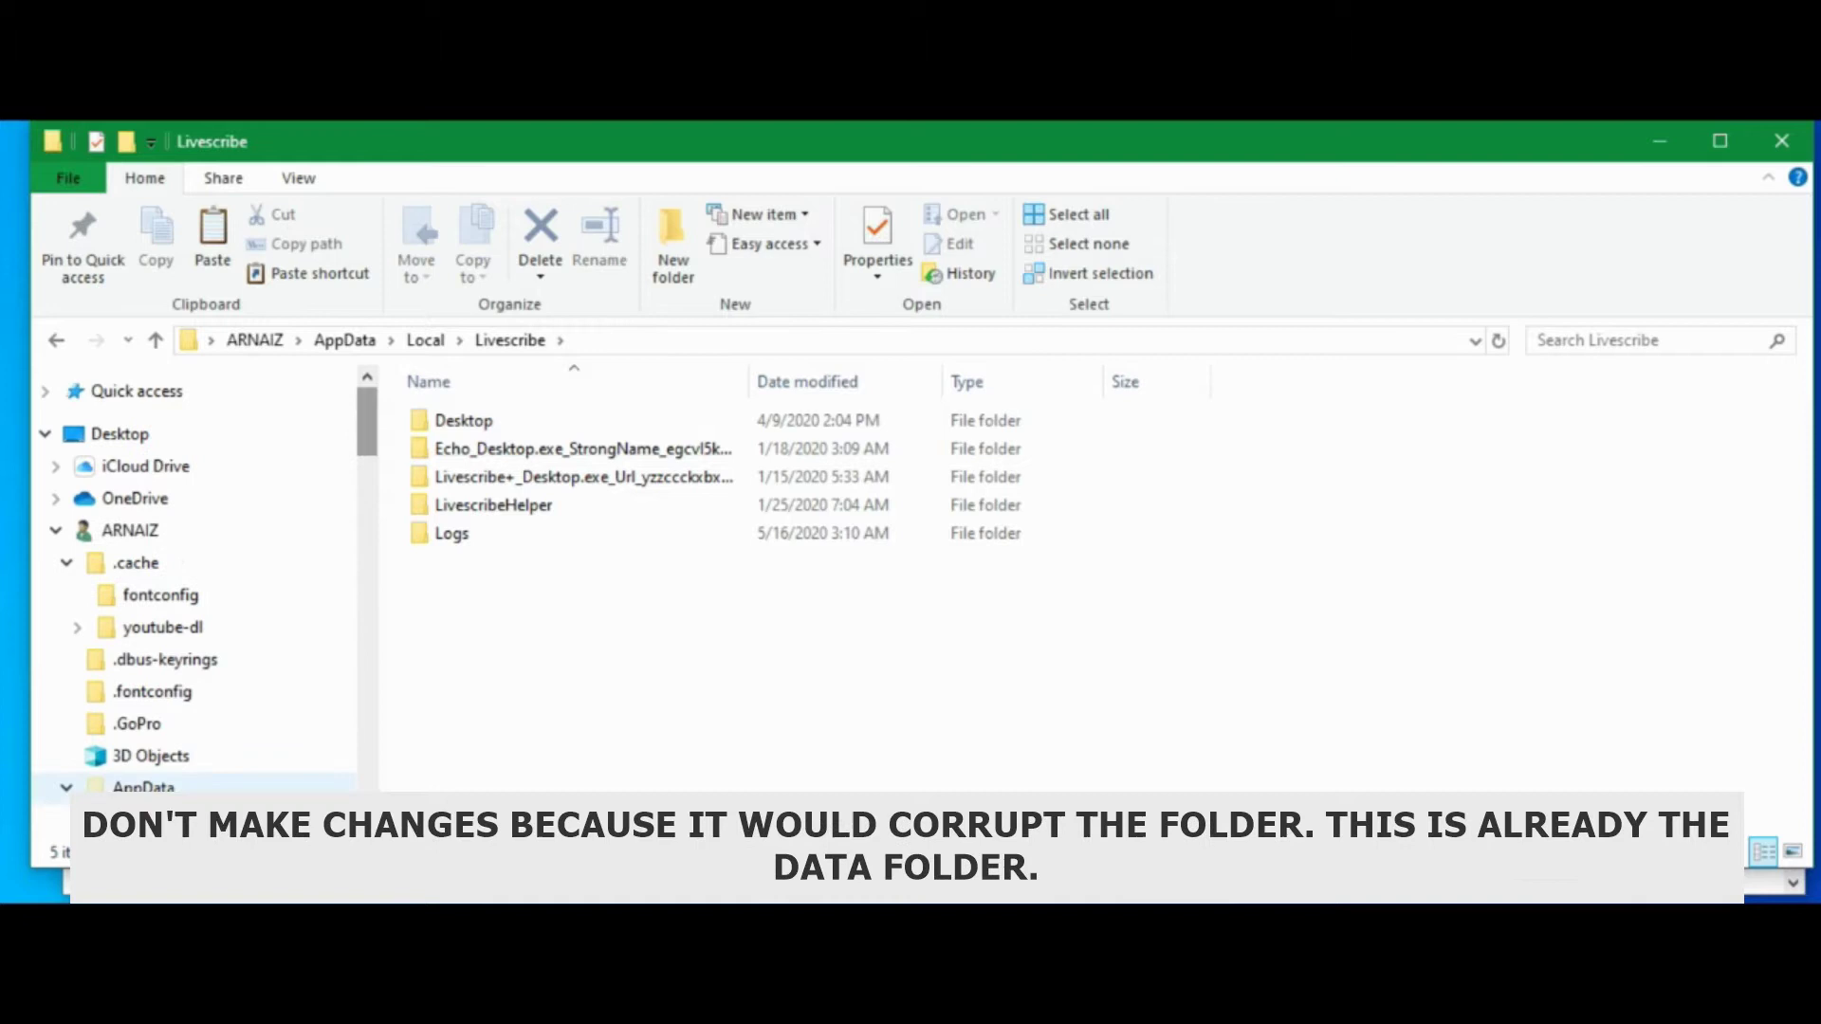
click(54, 534)
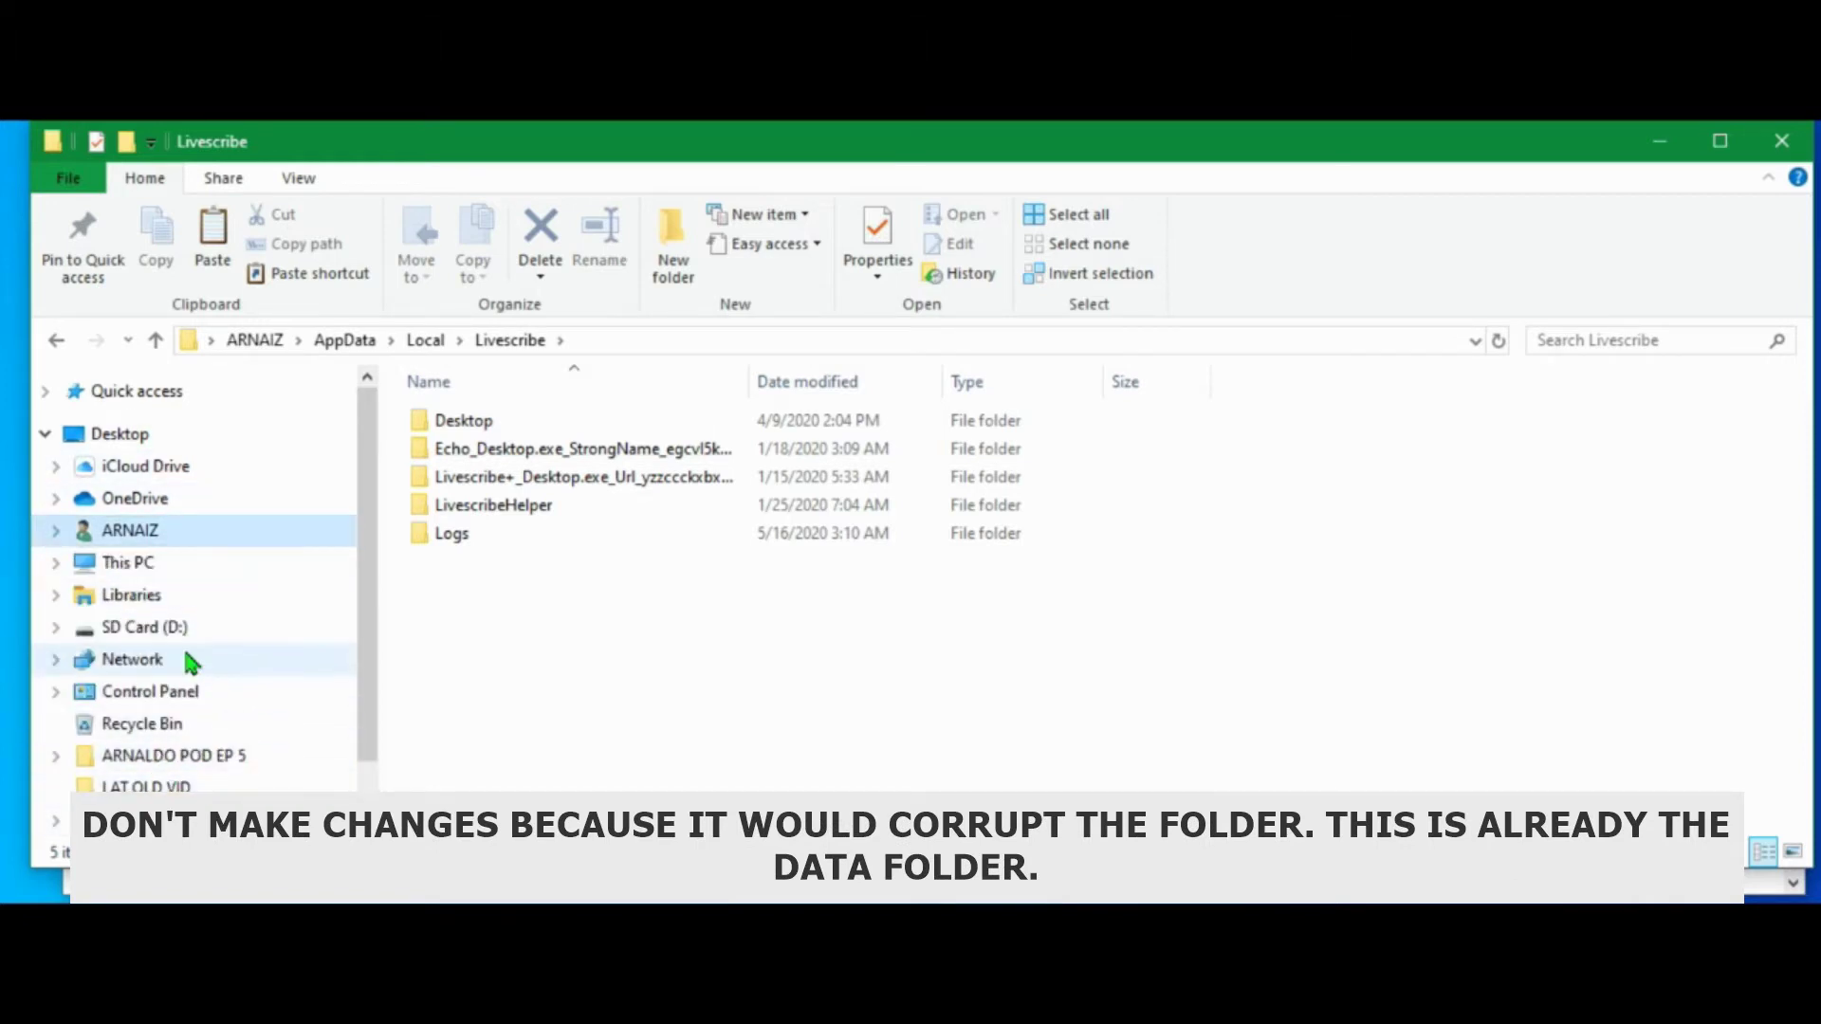
scroll(187, 652, down, 1)
scroll(242, 681, up, 1)
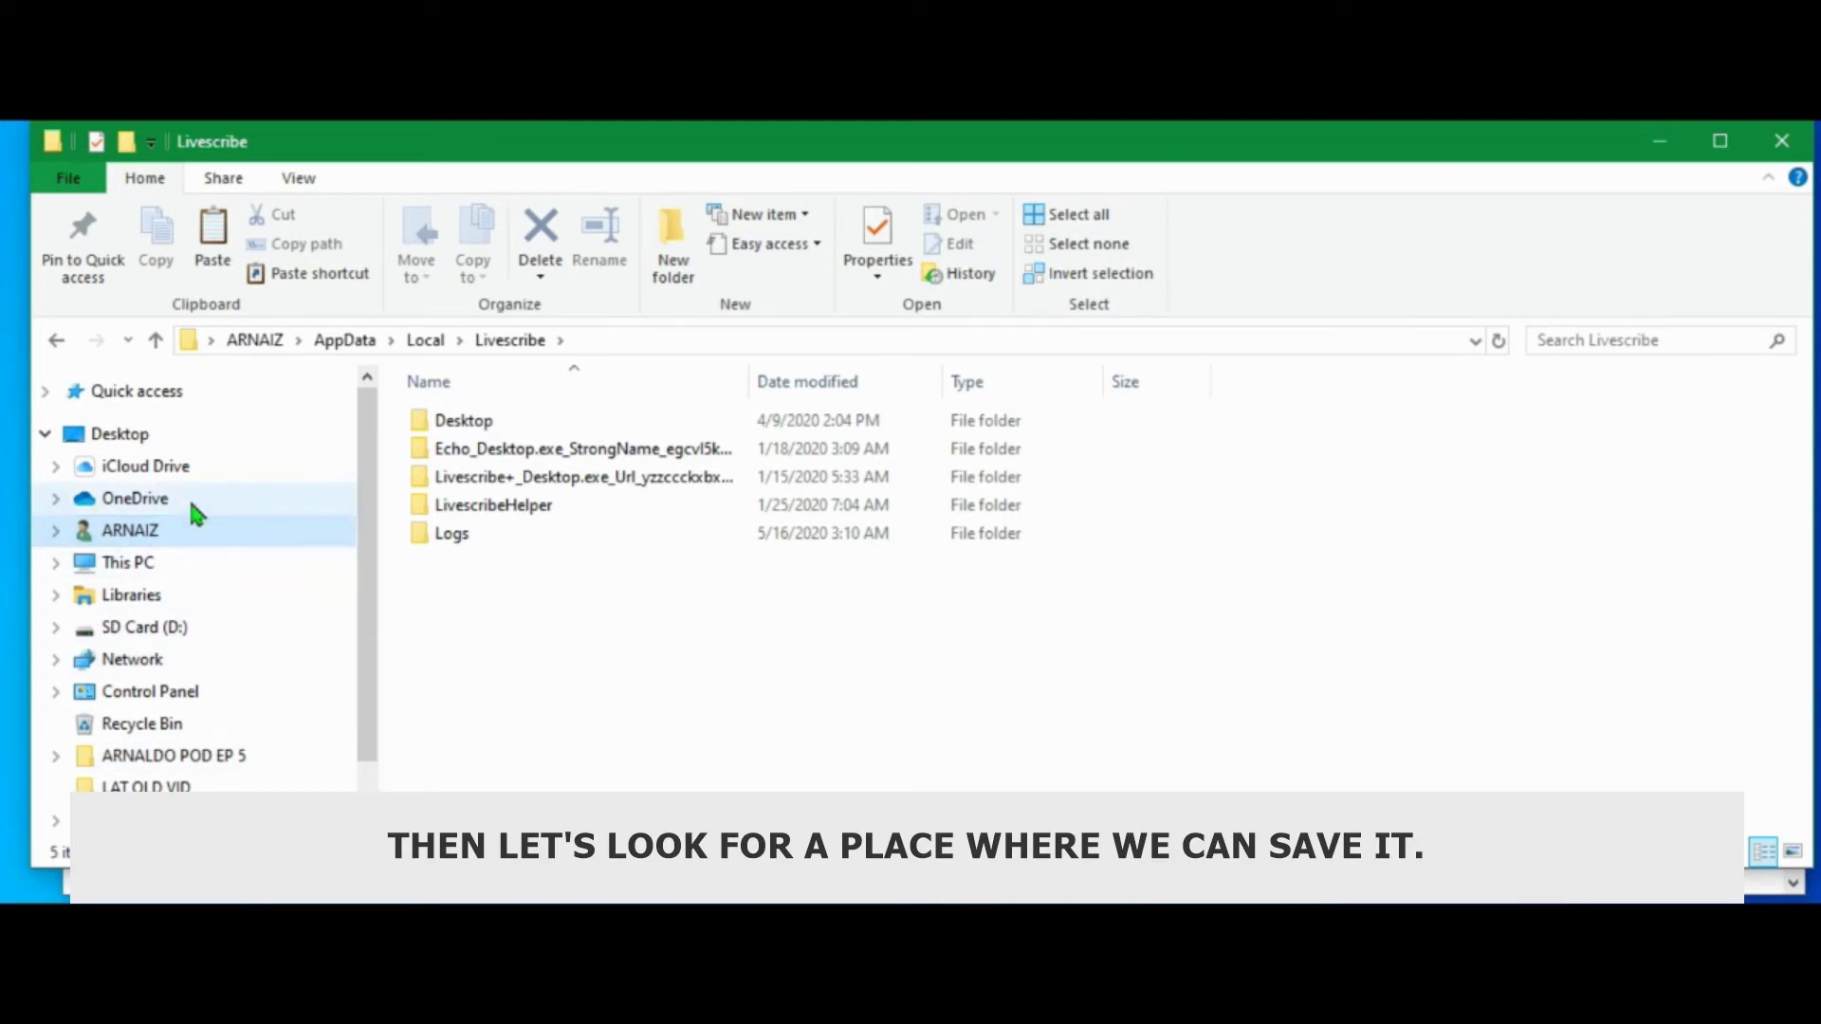
Navigate through the tree to the Downloads folder, which holds only TEMP.
click(133, 435)
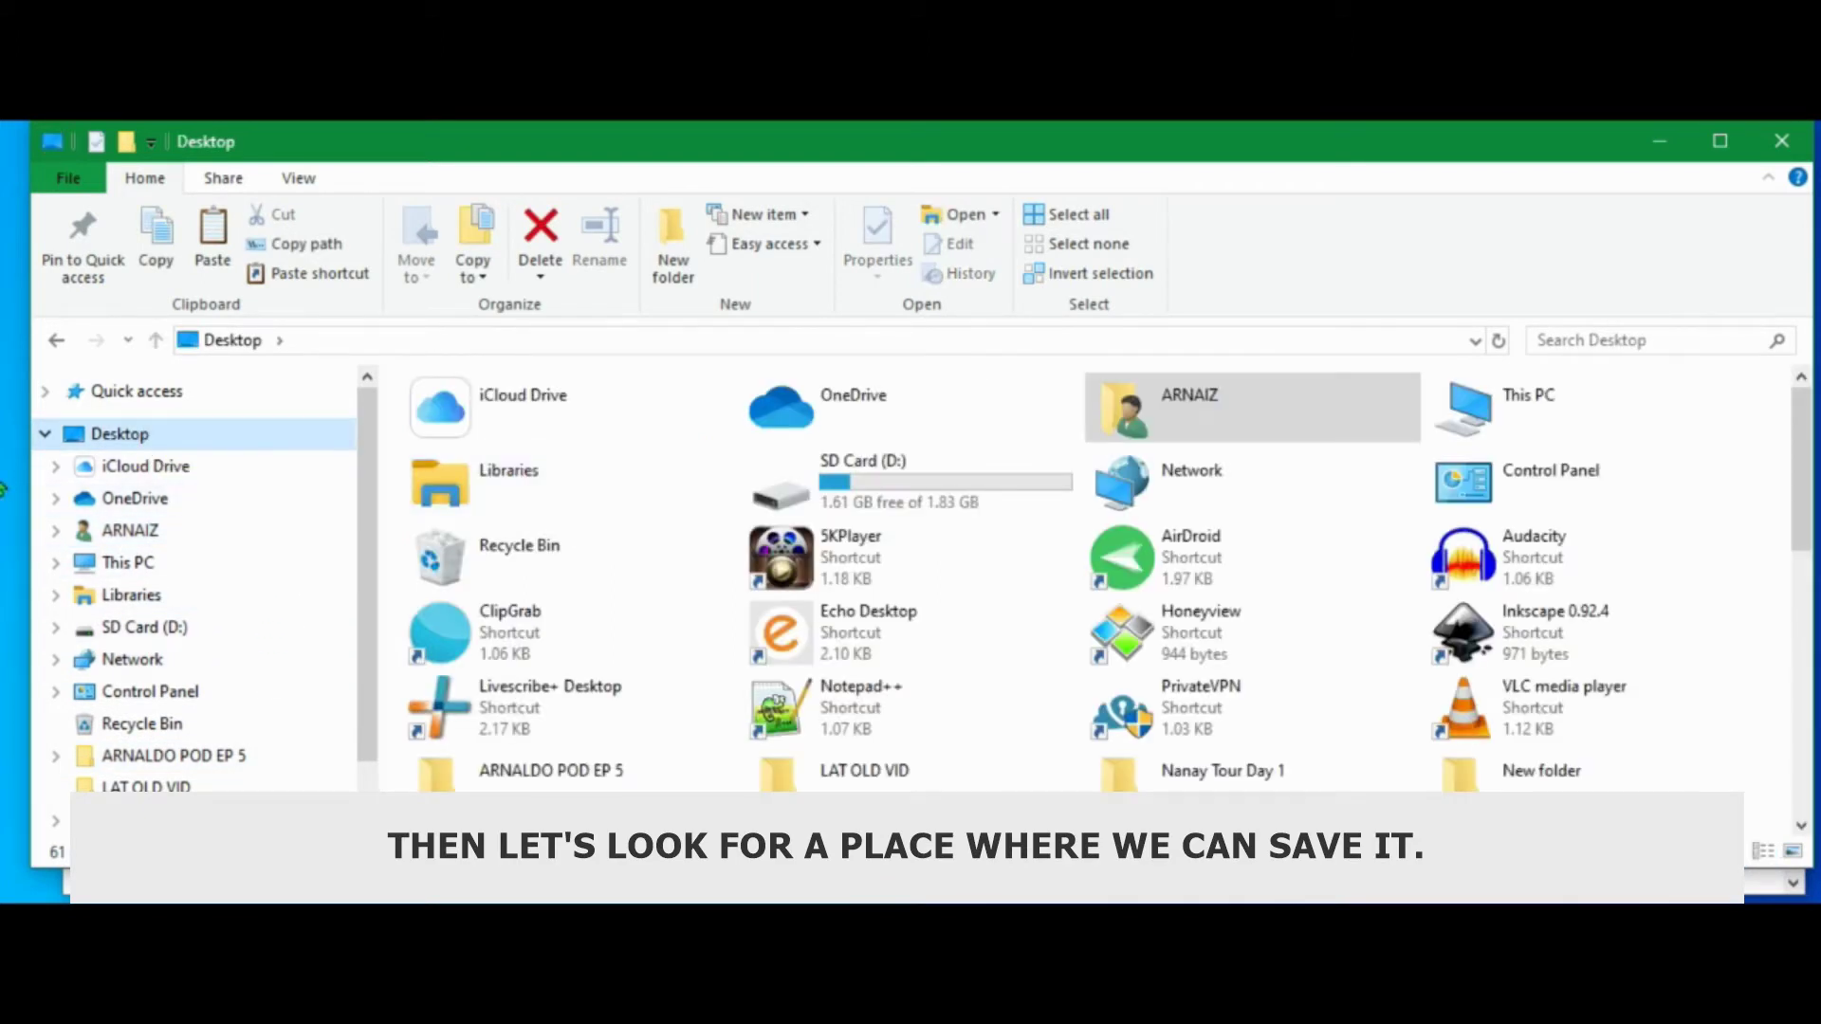
click(55, 530)
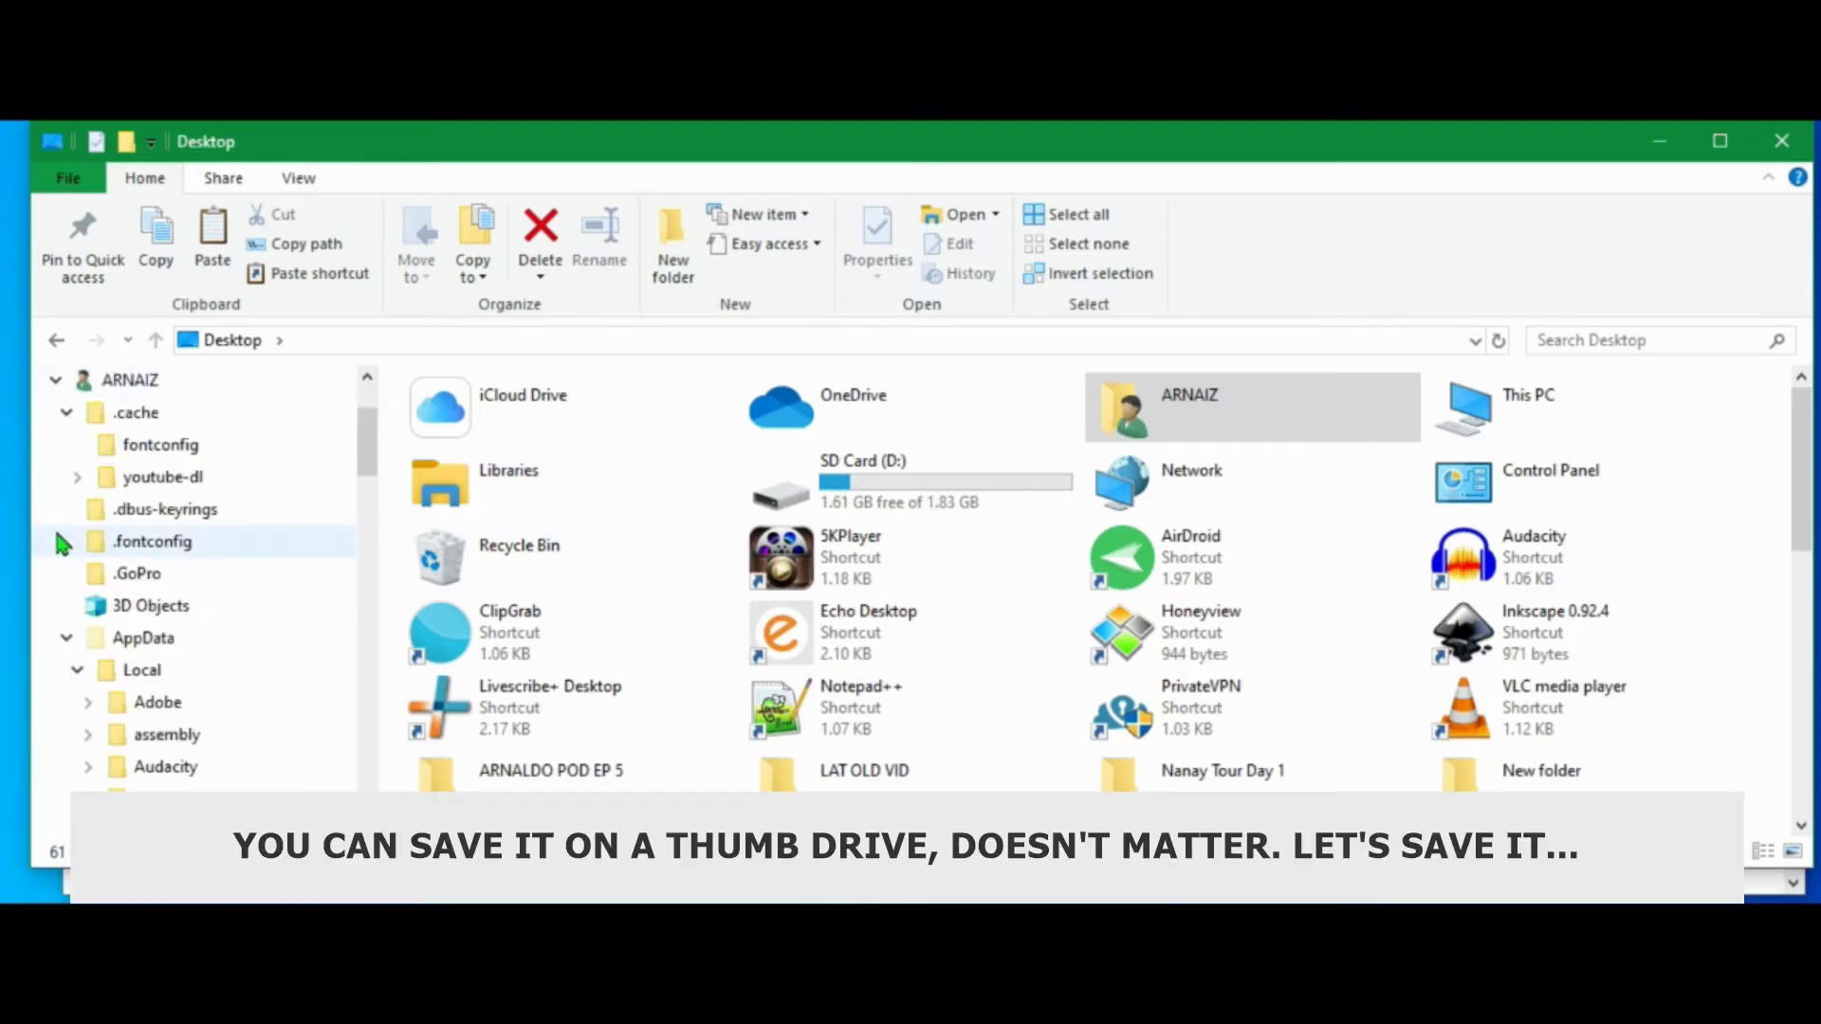
click(66, 414)
click(66, 573)
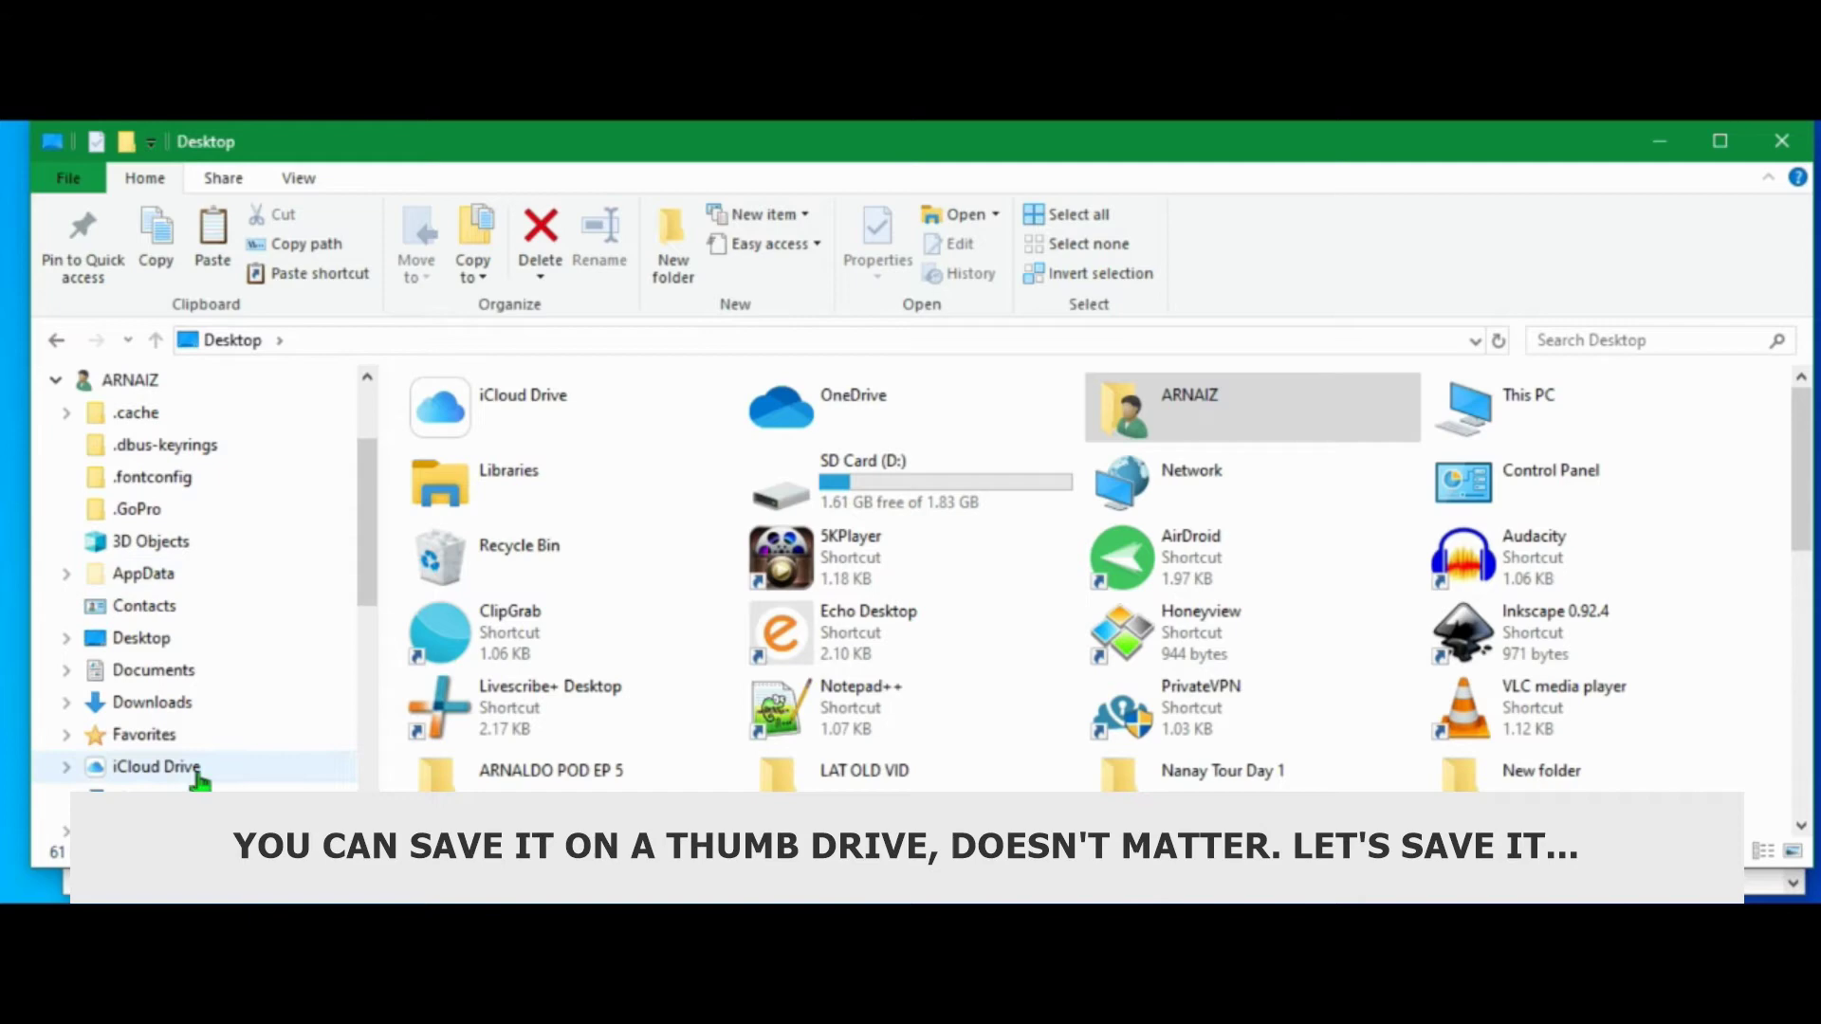
click(154, 671)
click(147, 703)
right_click(582, 524)
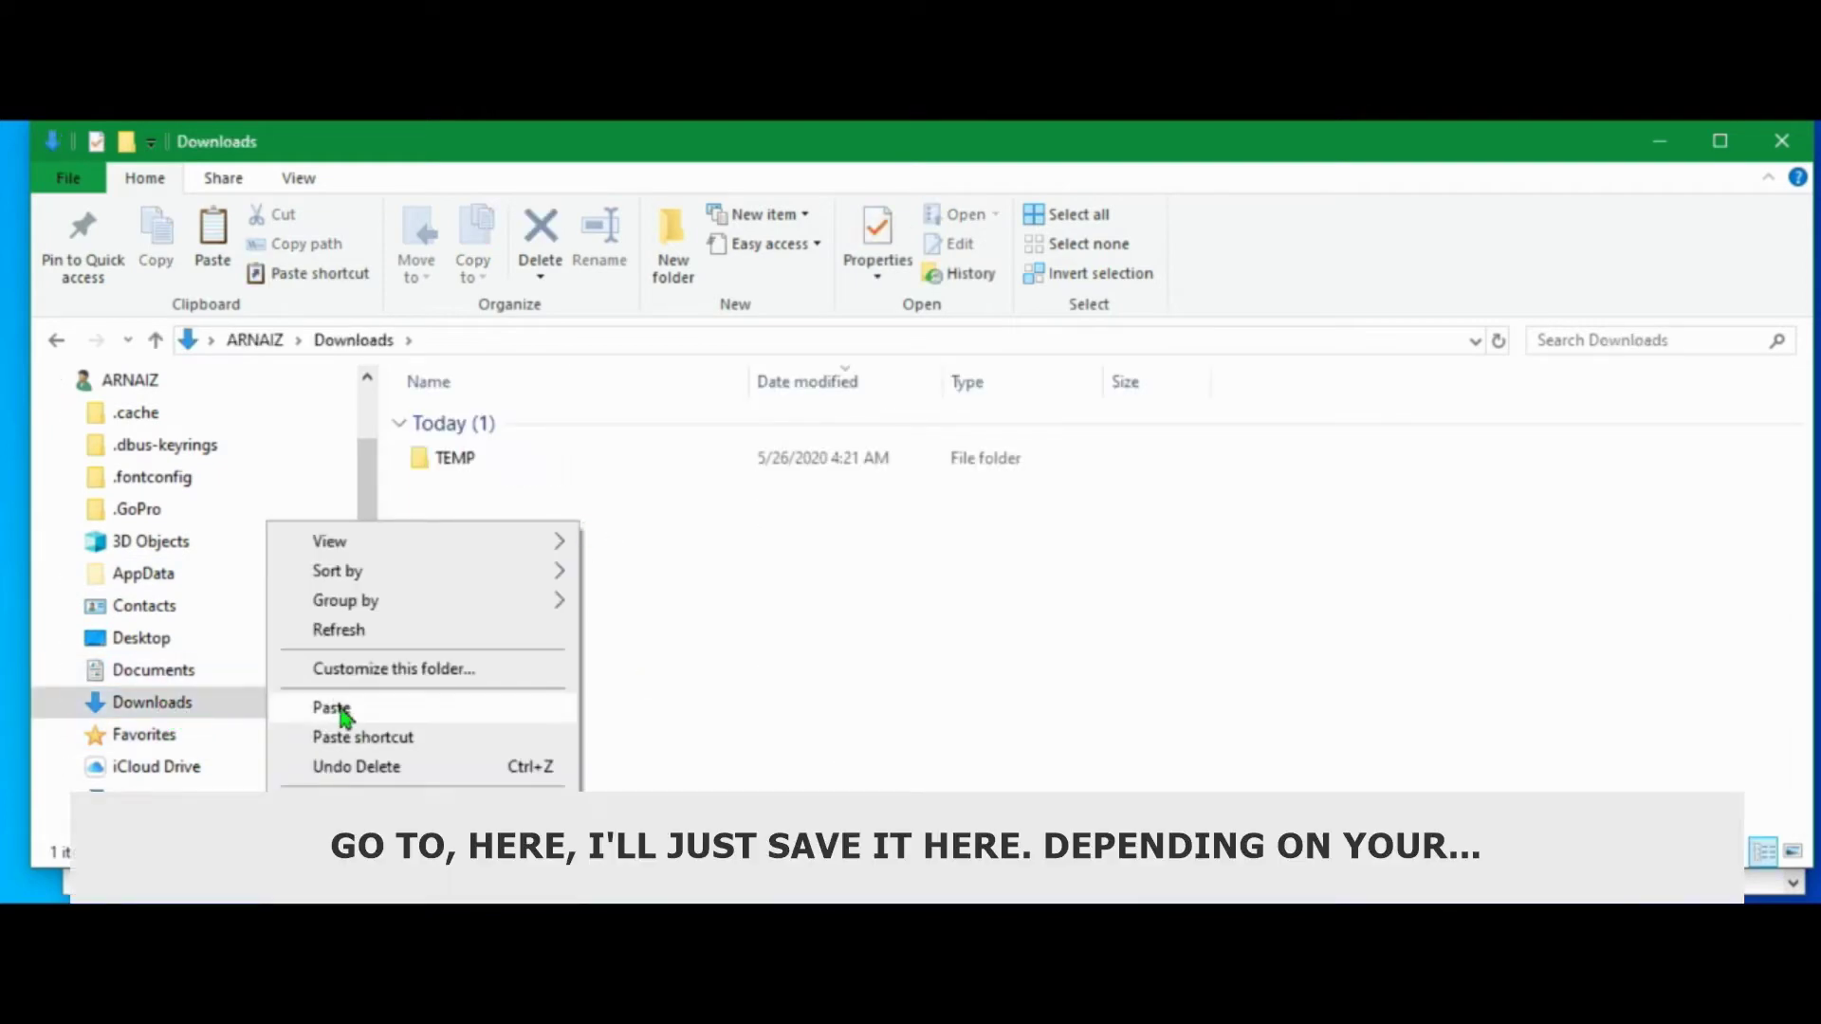
Paste the Livescribe folder into Downloads, copying all 1,262 items as a backup.
key(Escape)
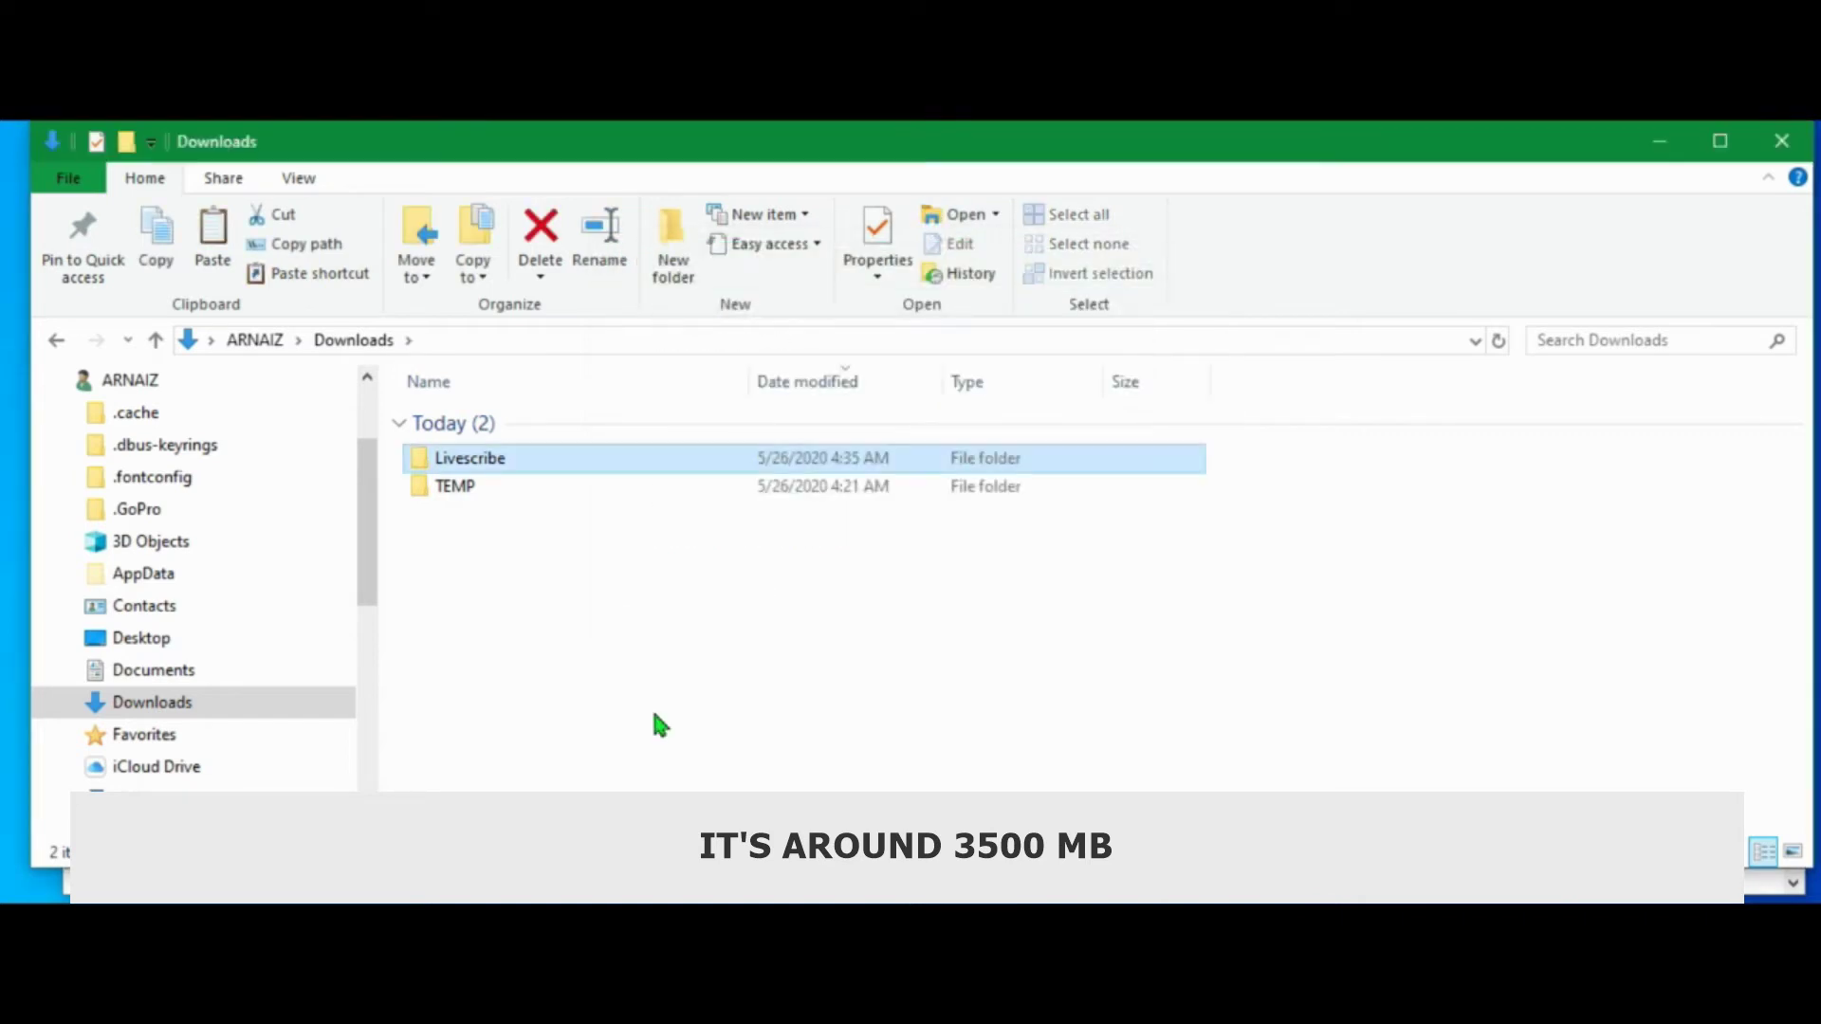
scroll(174, 549, up, 2)
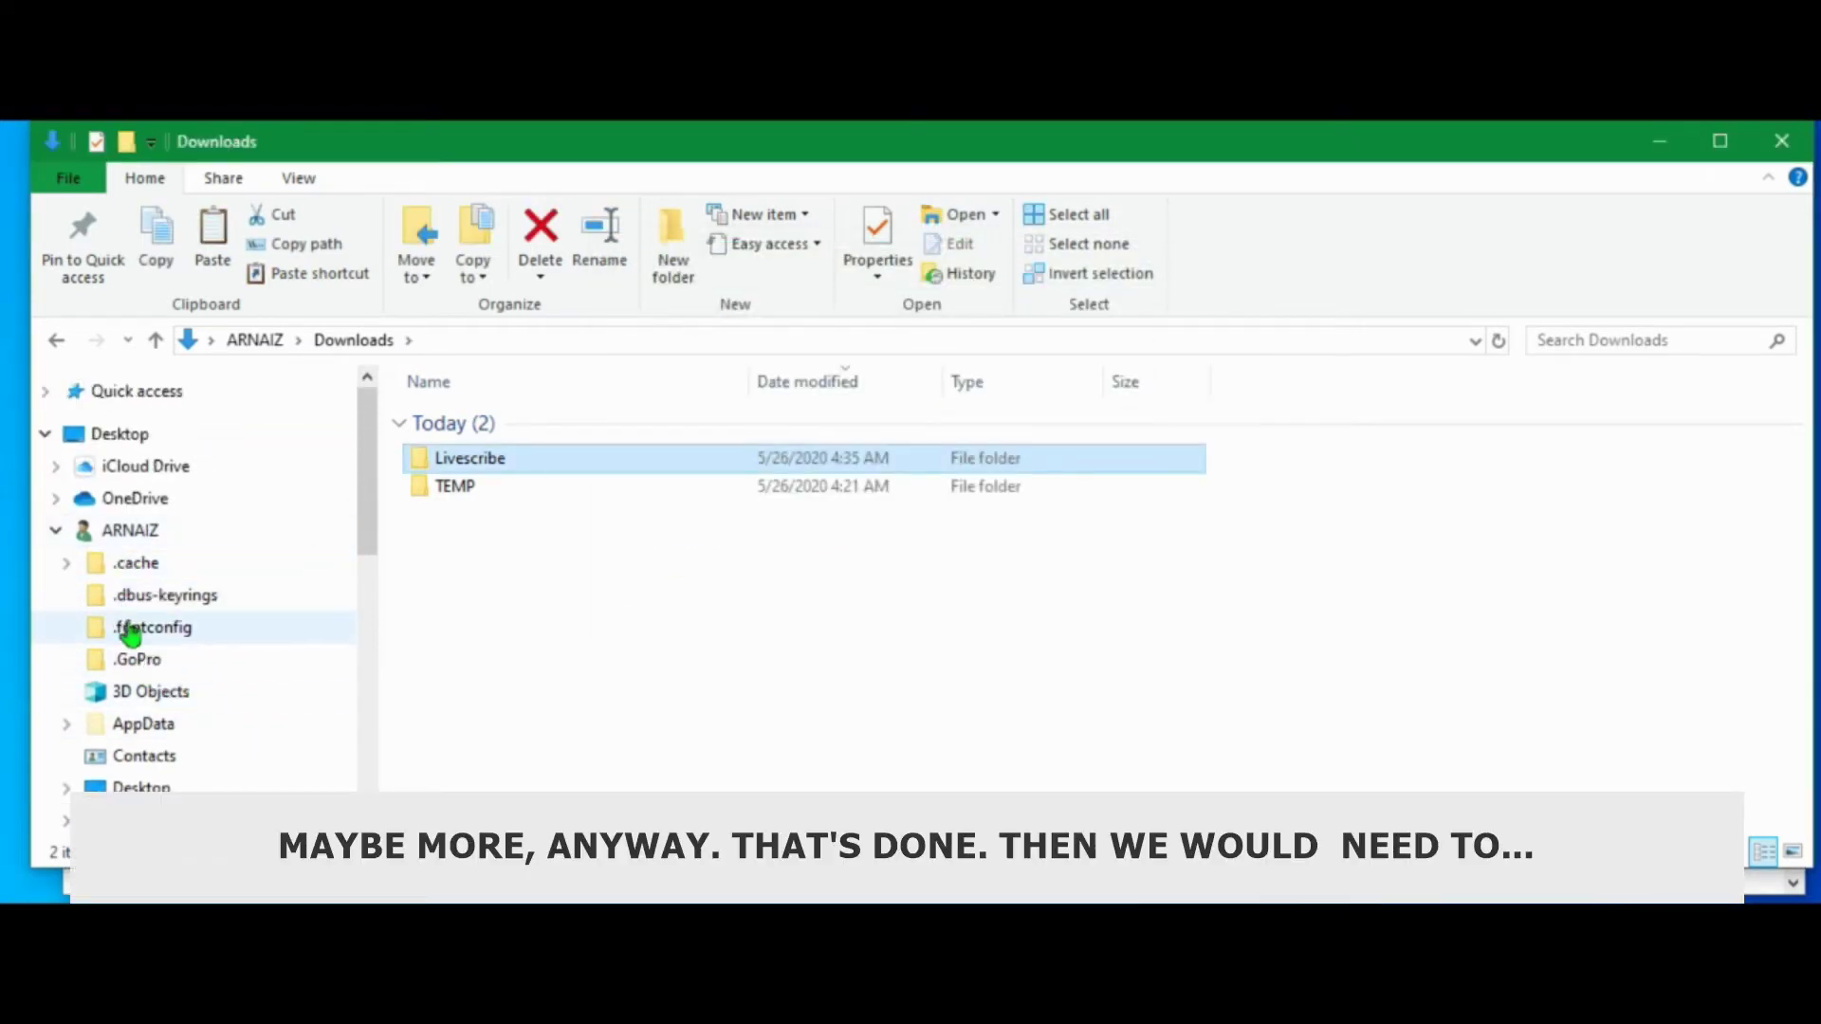
Open AppData in a new window and browse to Local\Livescribe, showing its five subfolders.
right_click(150, 728)
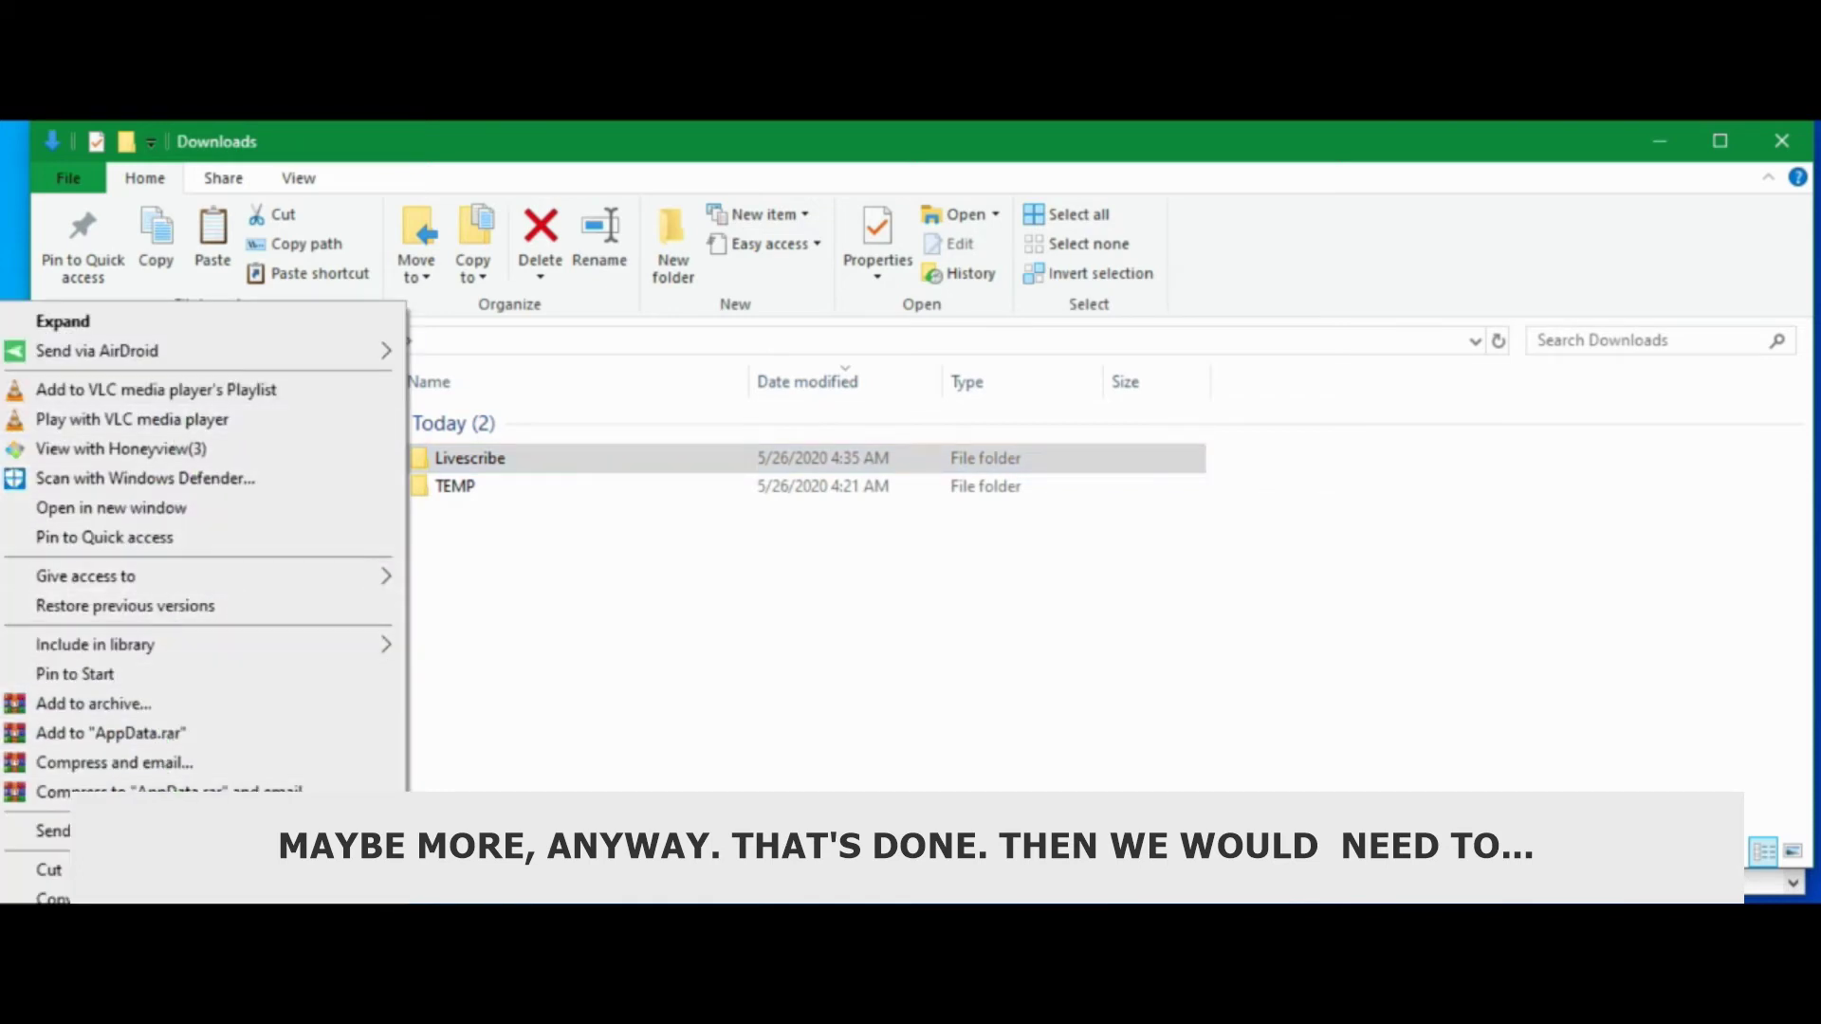
click(178, 508)
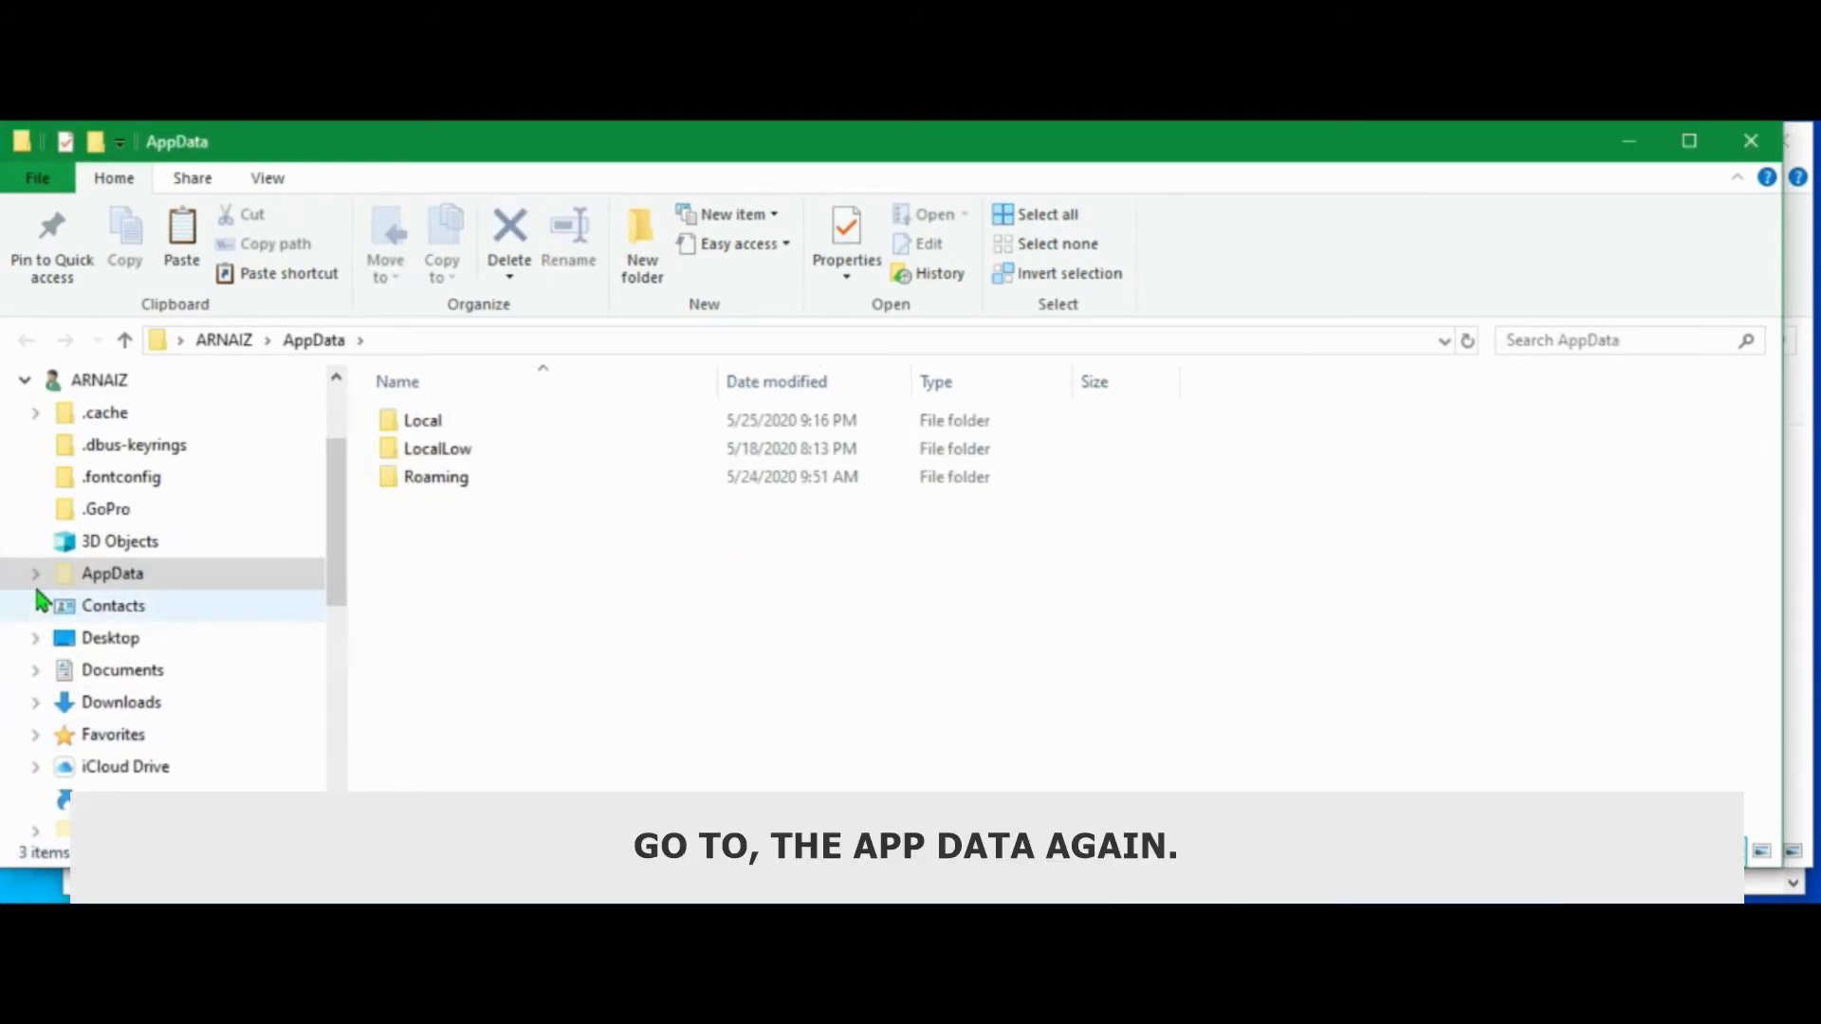
click(36, 574)
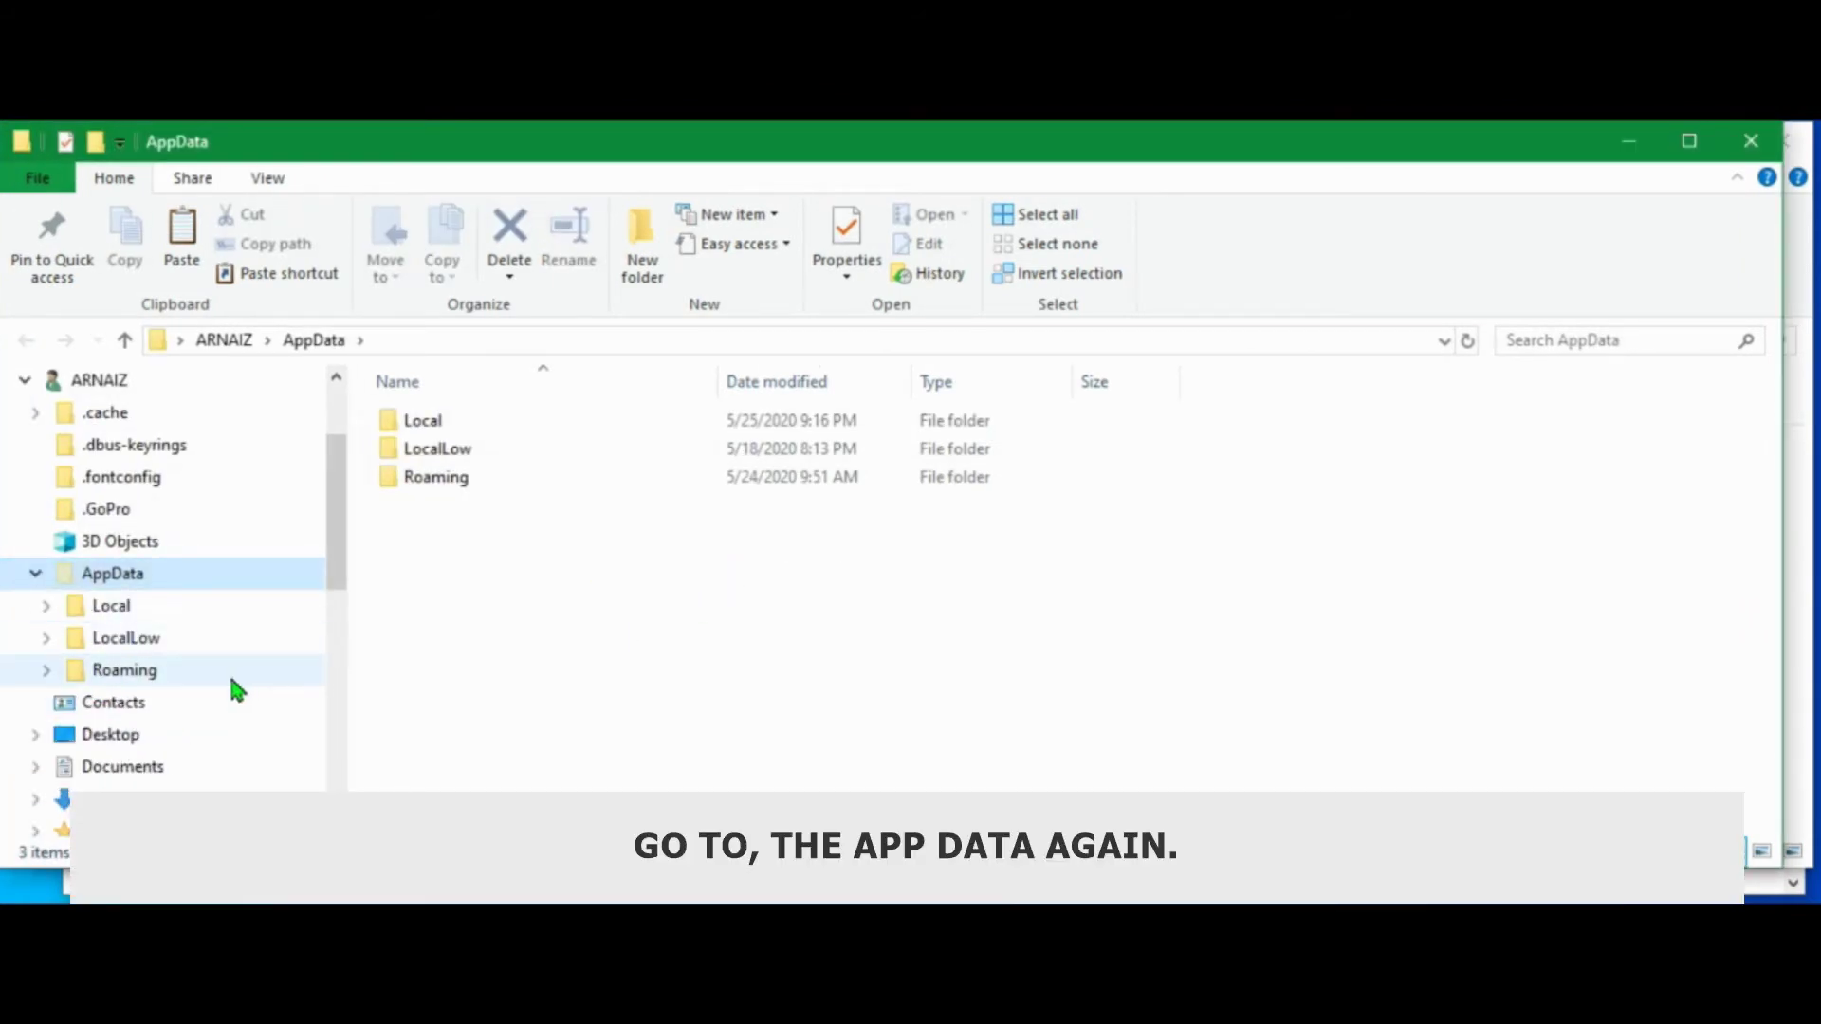
click(46, 607)
scroll(218, 626, down, 5)
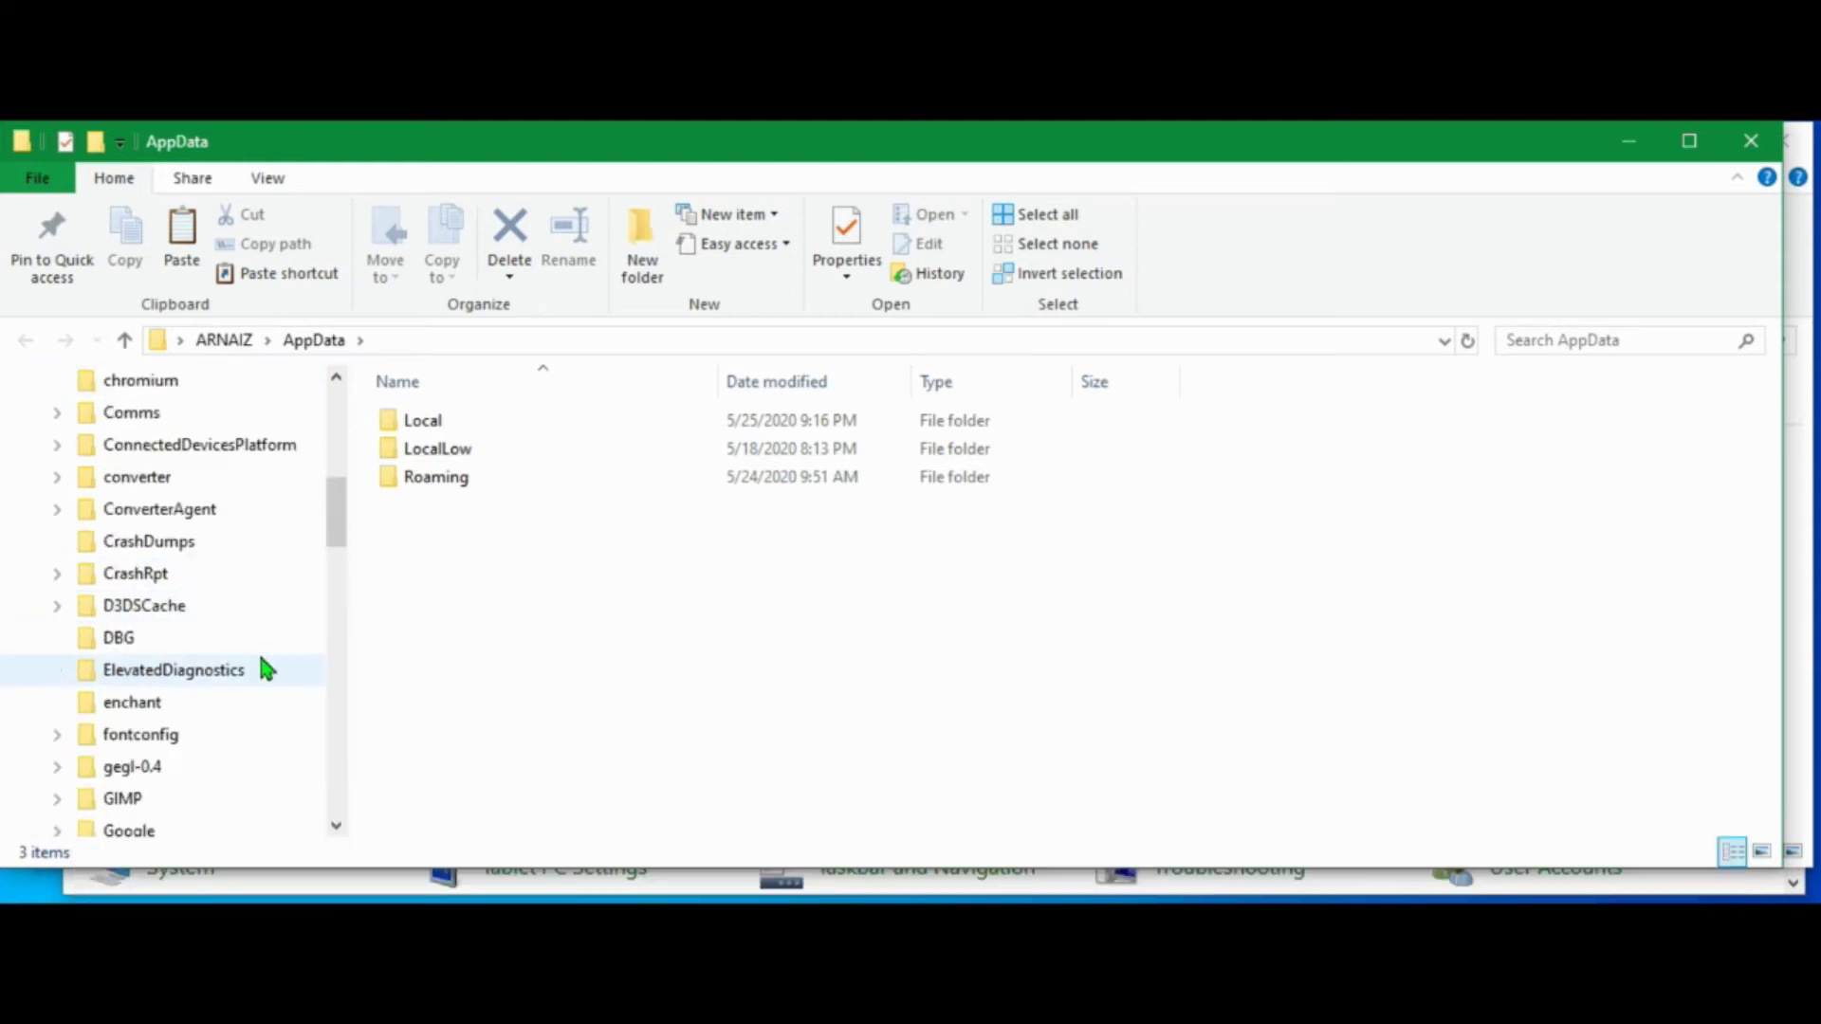
scroll(237, 670, down, 1)
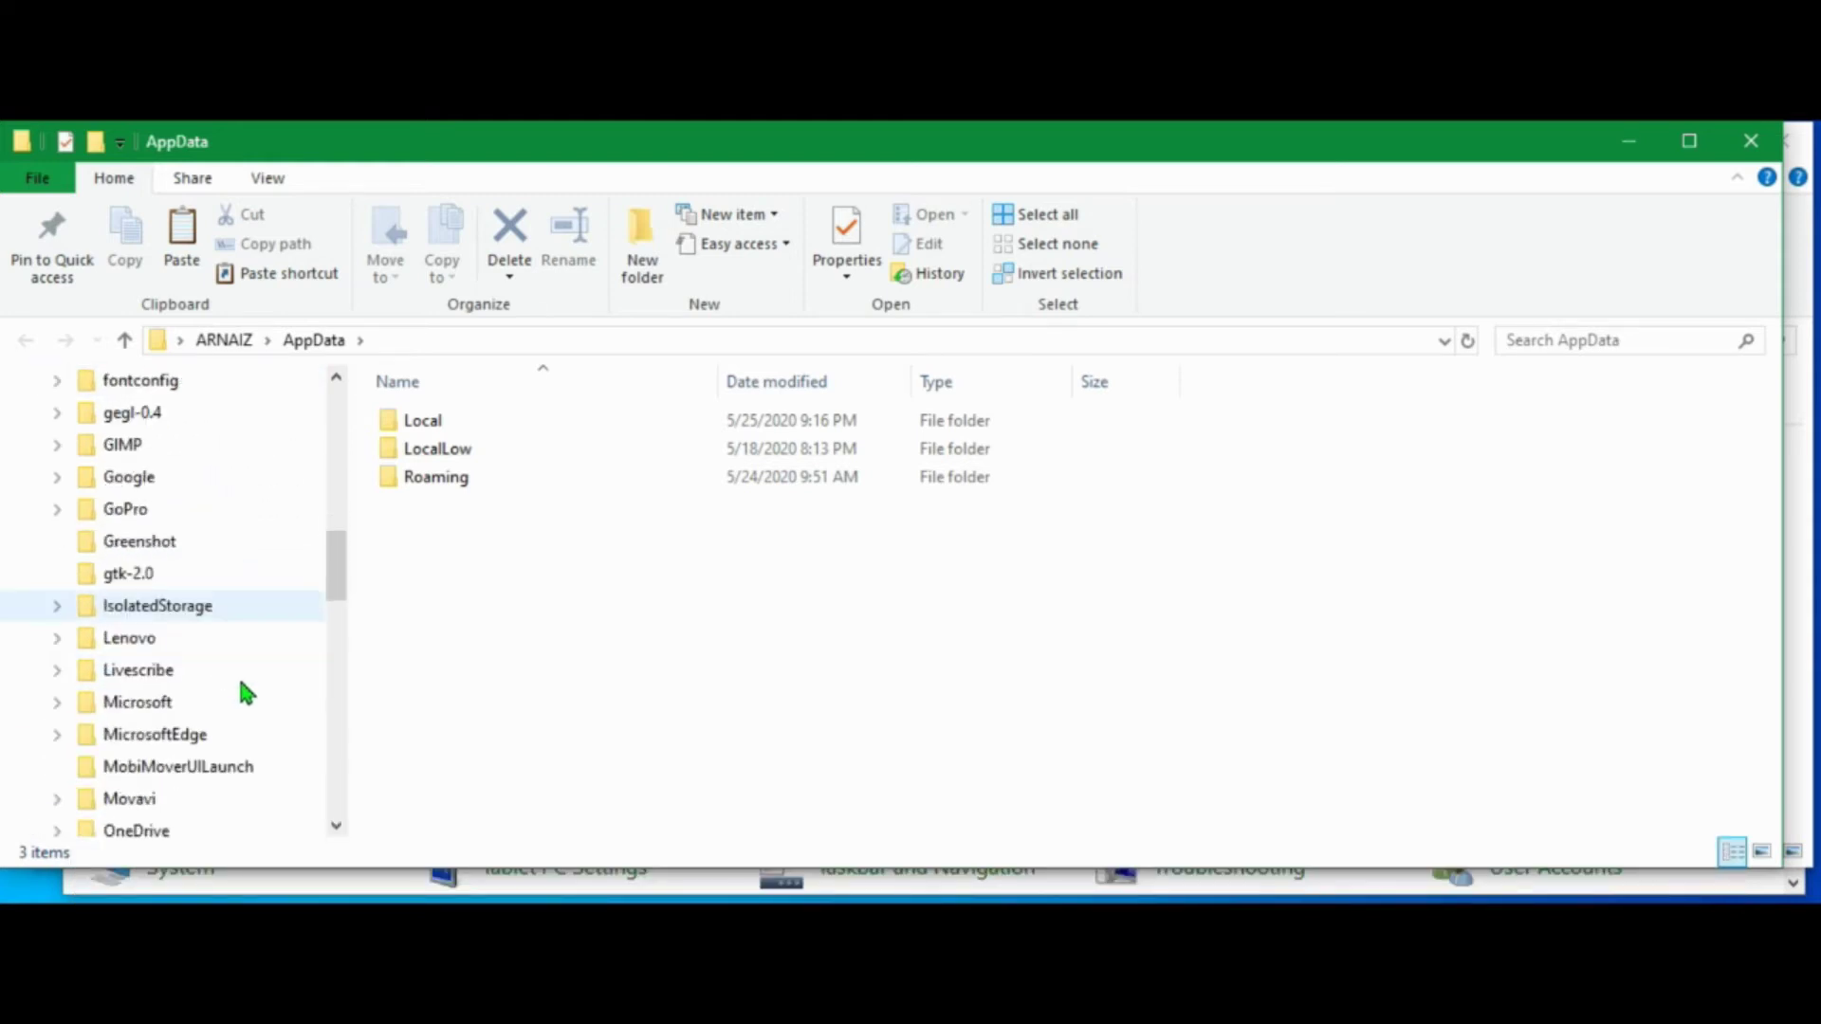
click(147, 673)
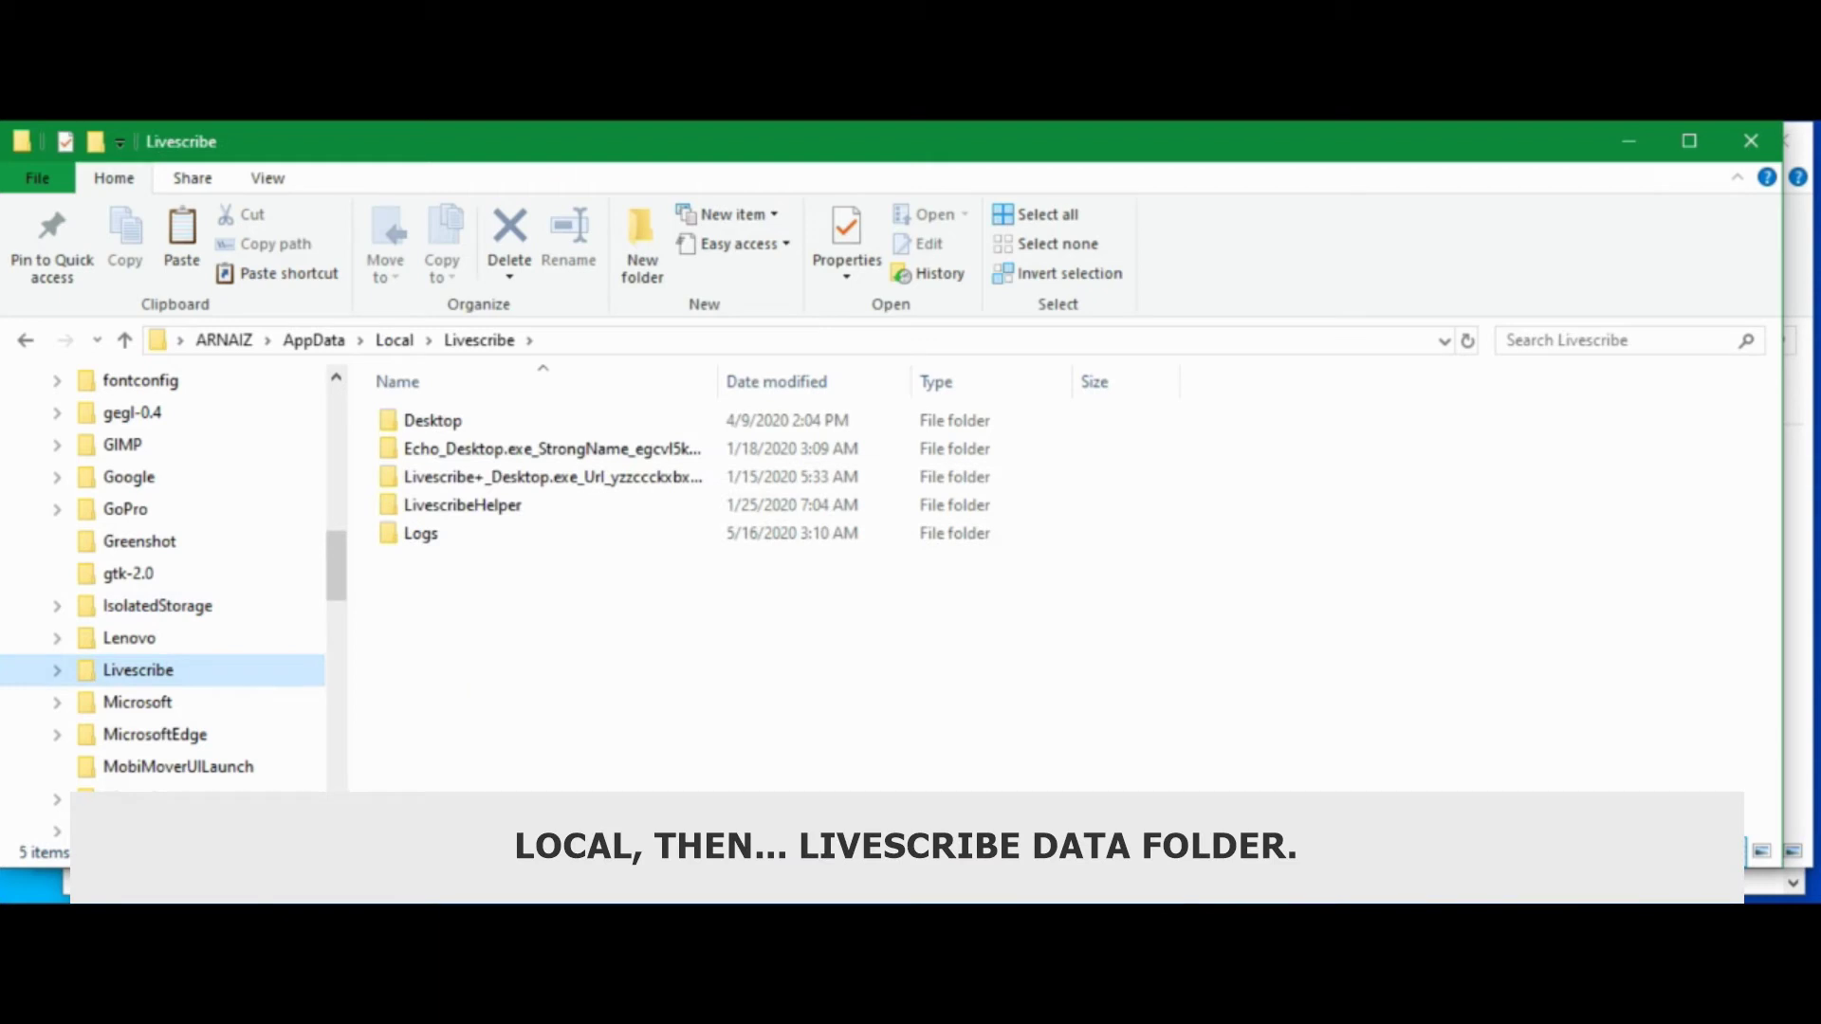
right_click(273, 679)
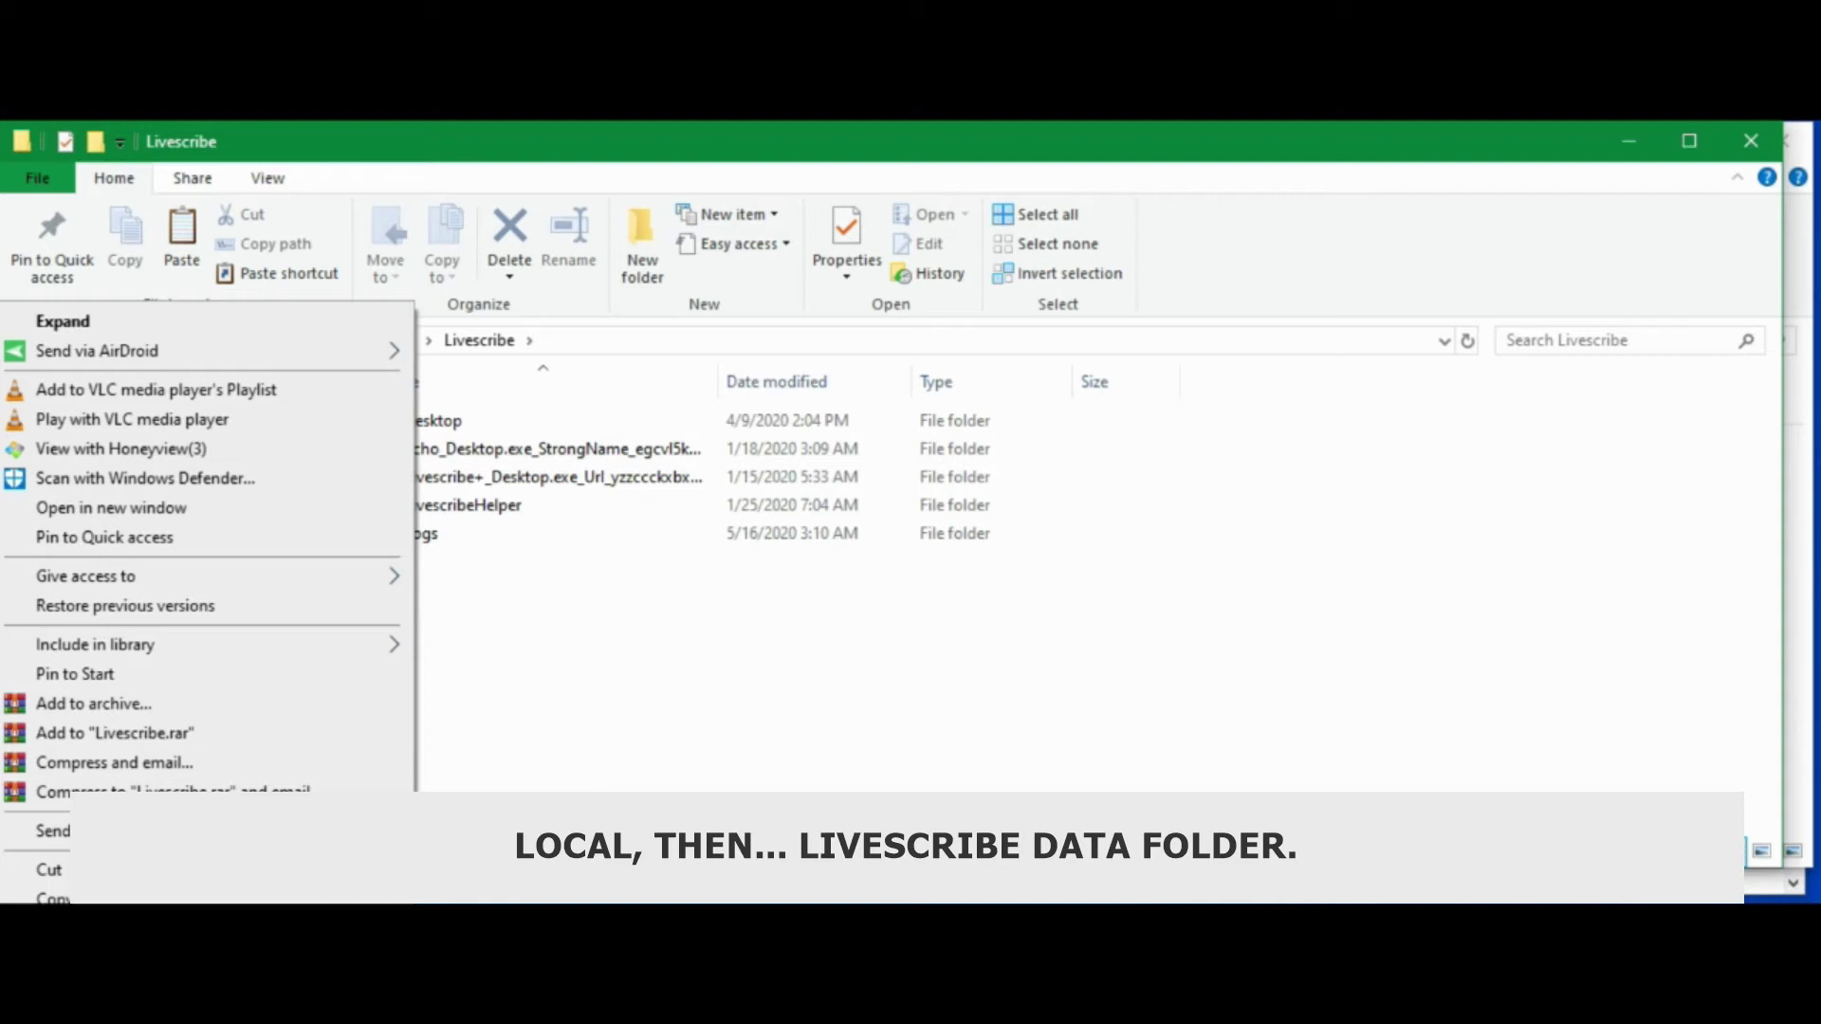
click(650, 740)
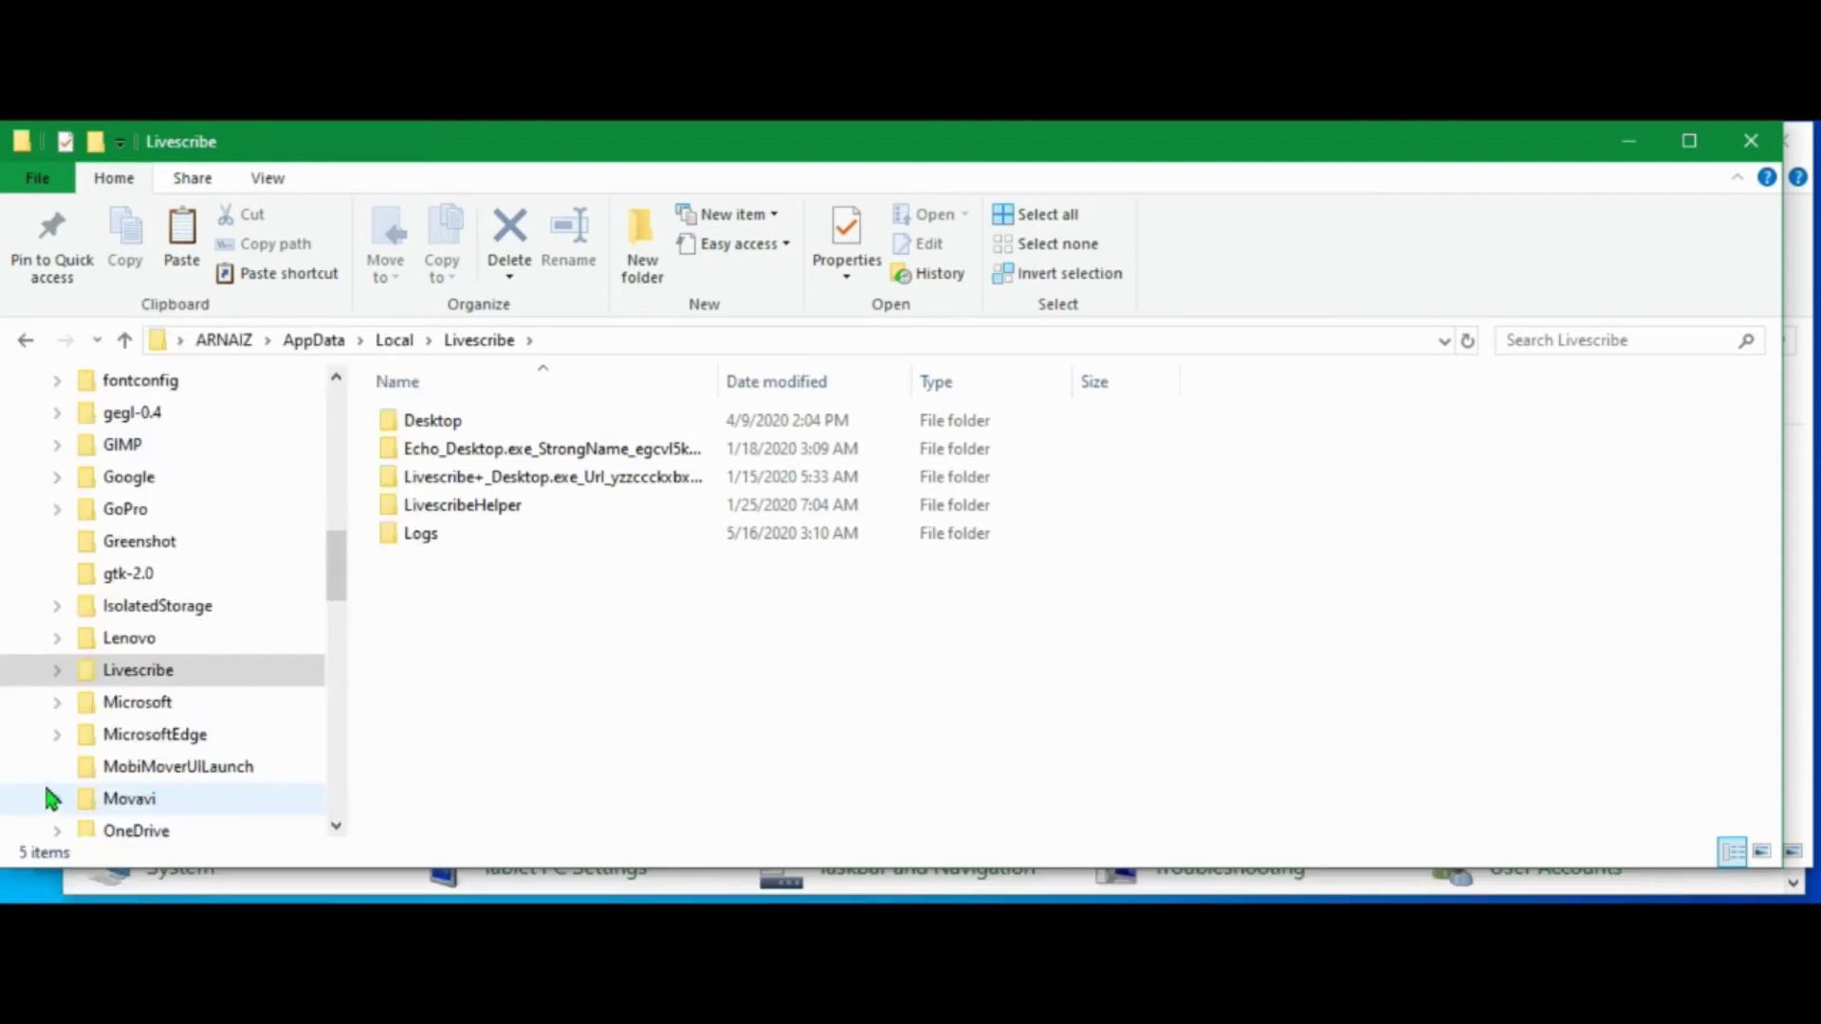
Rename the AppData\Local Livescribe folder to 'OLD Livescribe'.
right_click(133, 676)
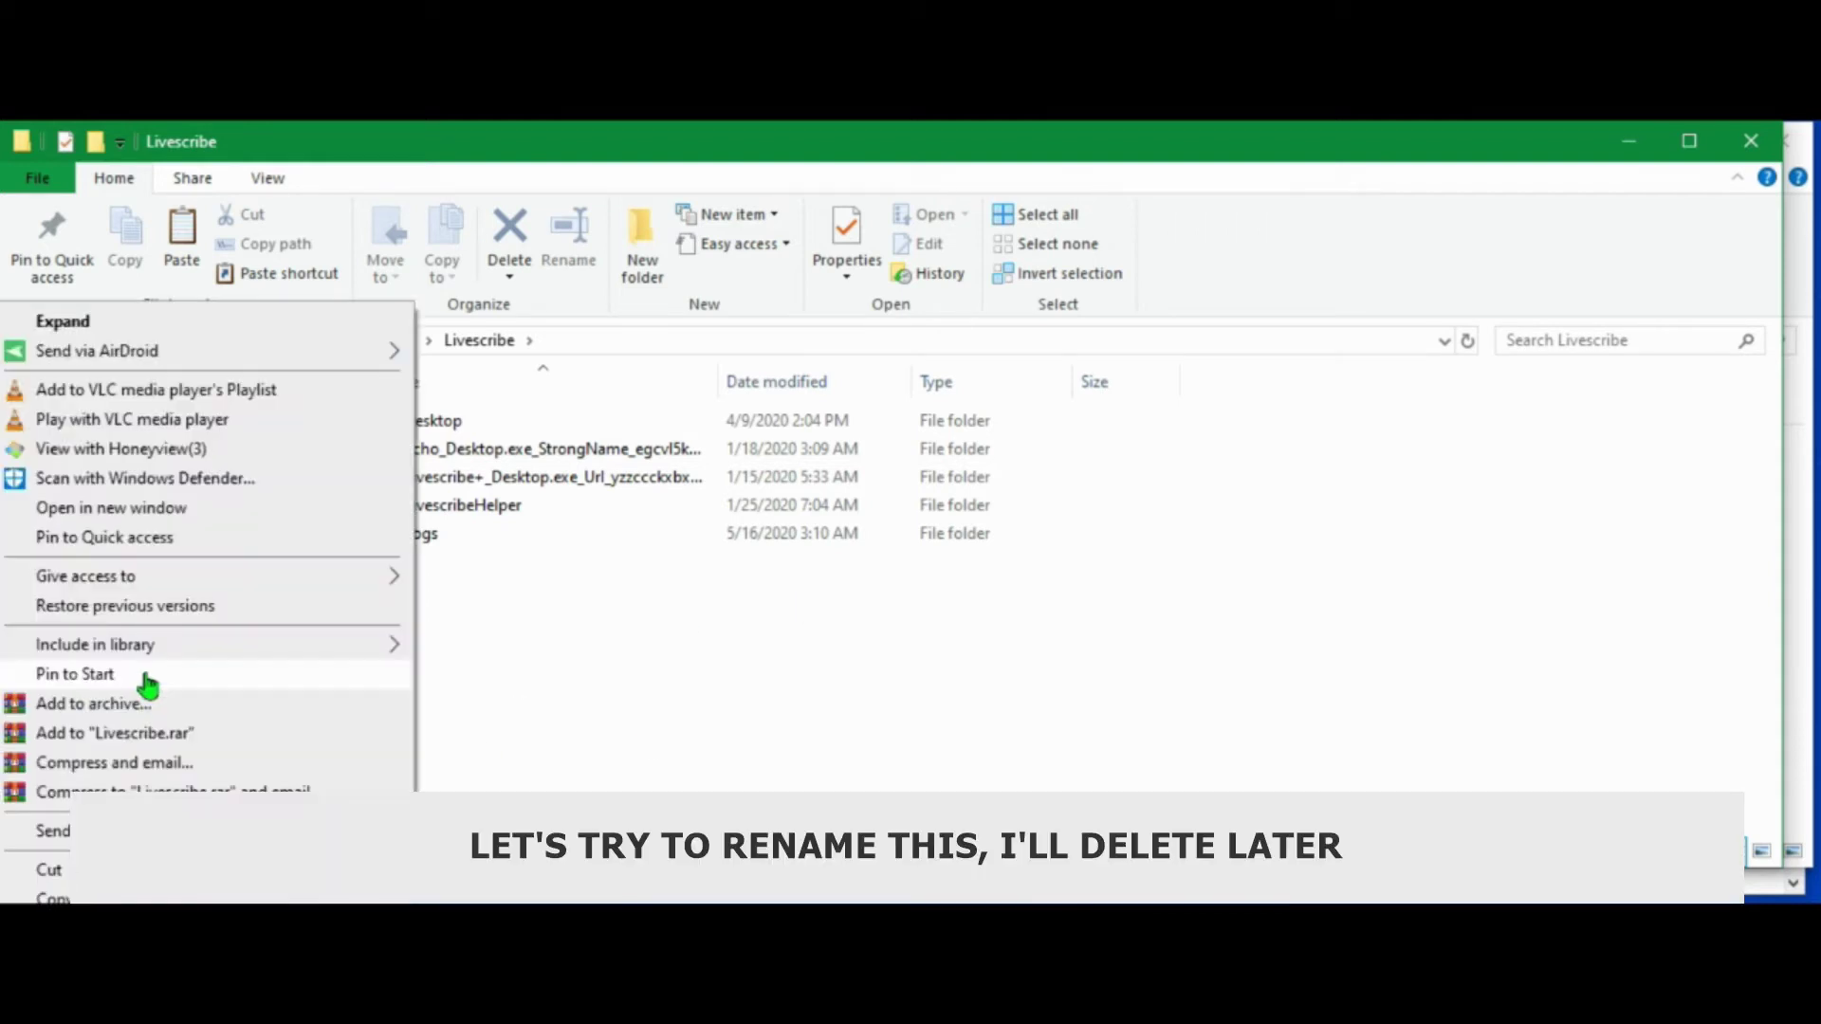
key(m)
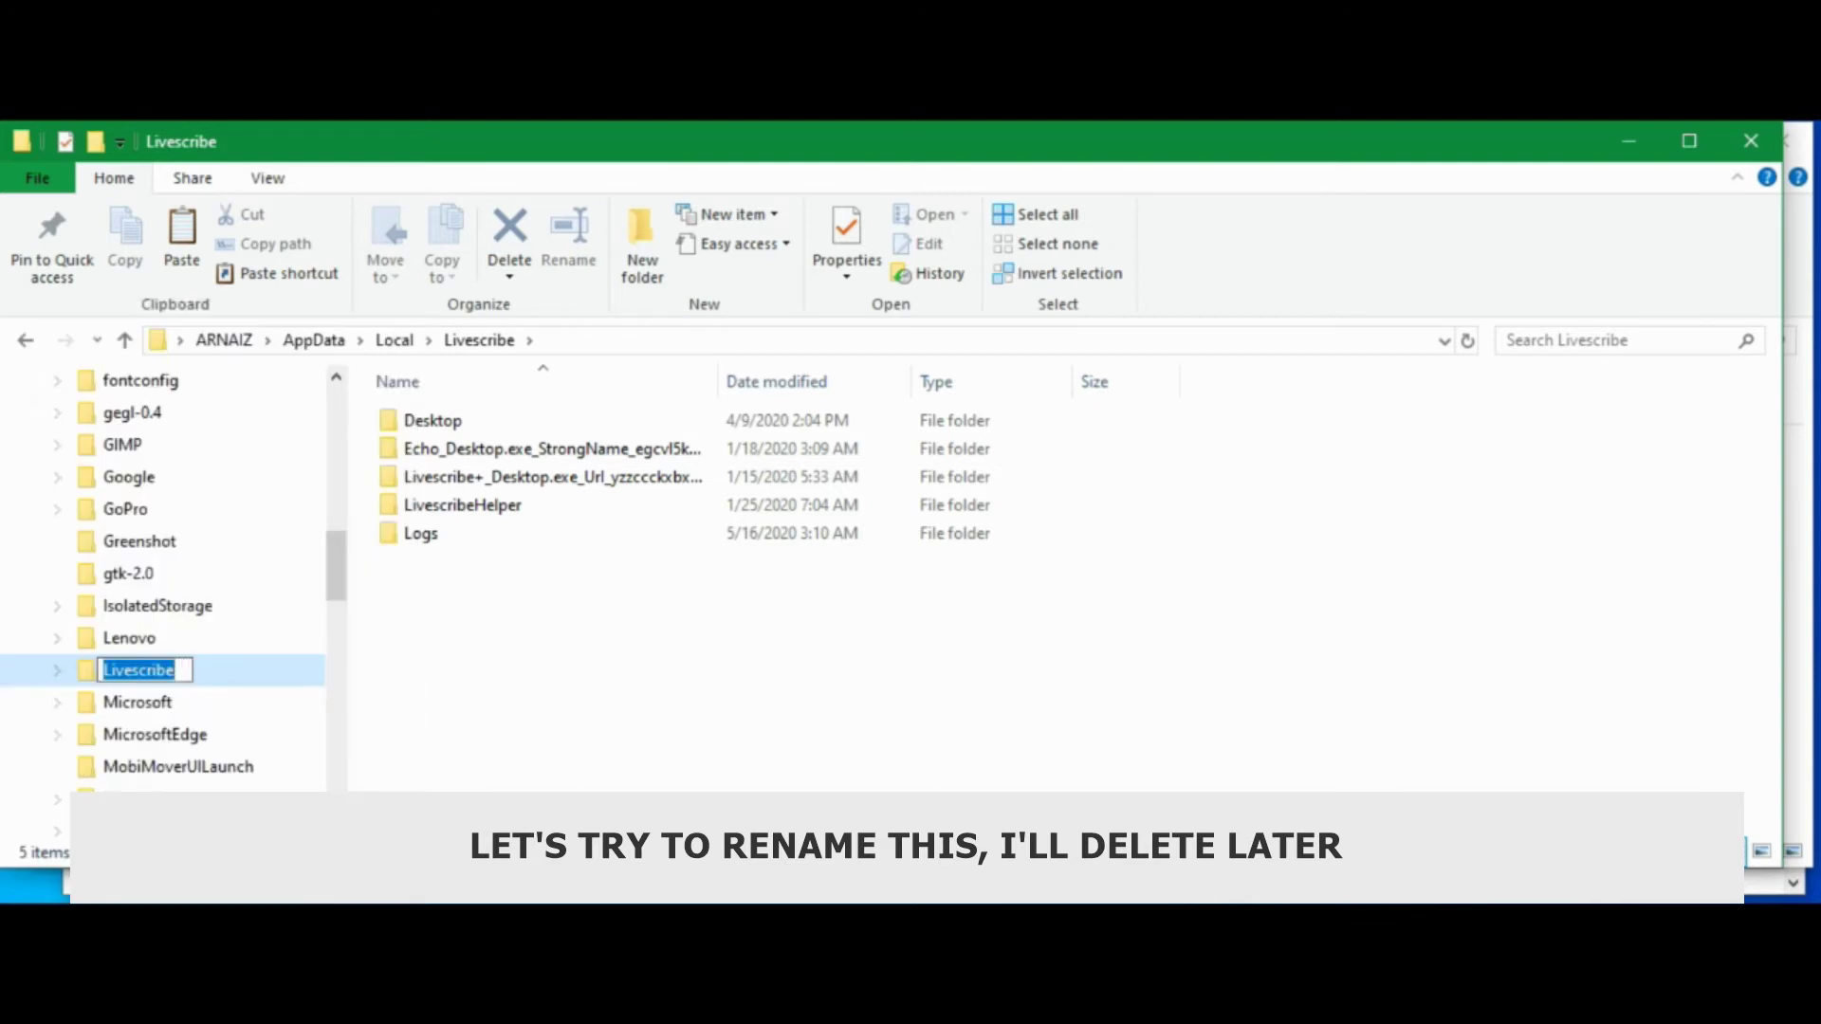
click(104, 669)
text(OLD)
key(Return)
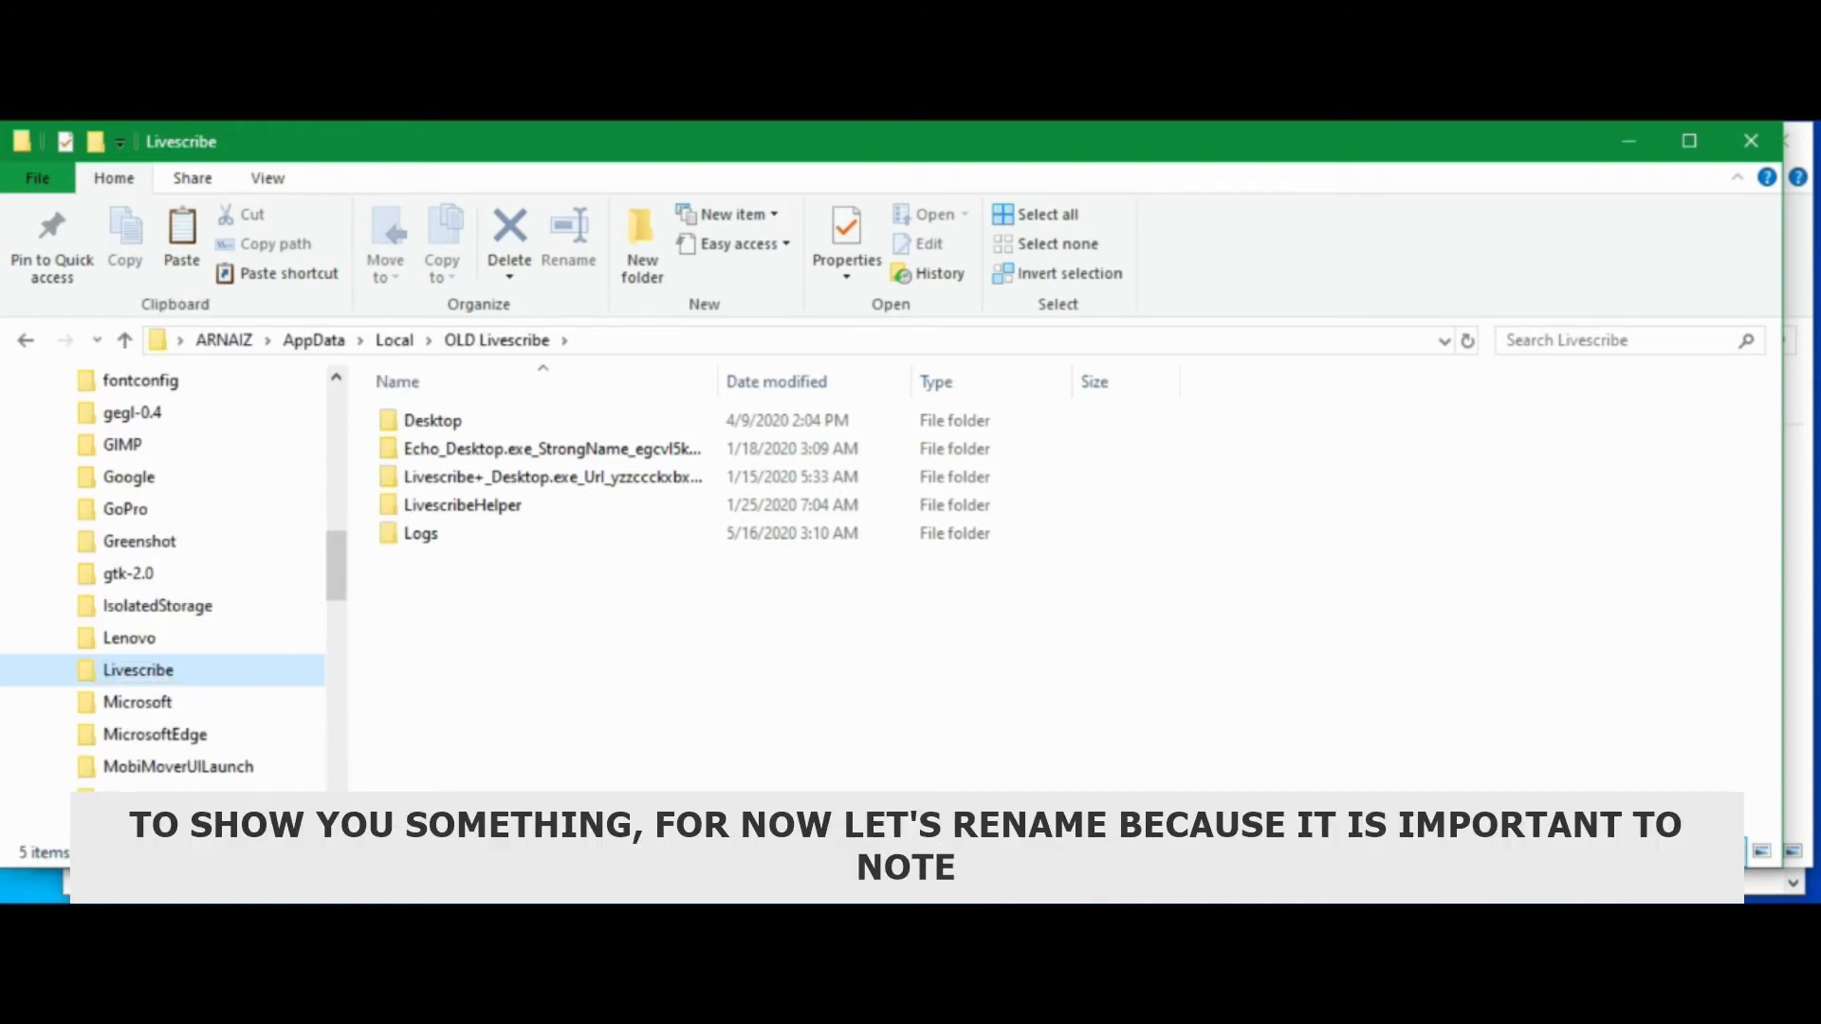
Open the Local folder and bring up the context menu on its contents.
scroll(287, 531, up, 10)
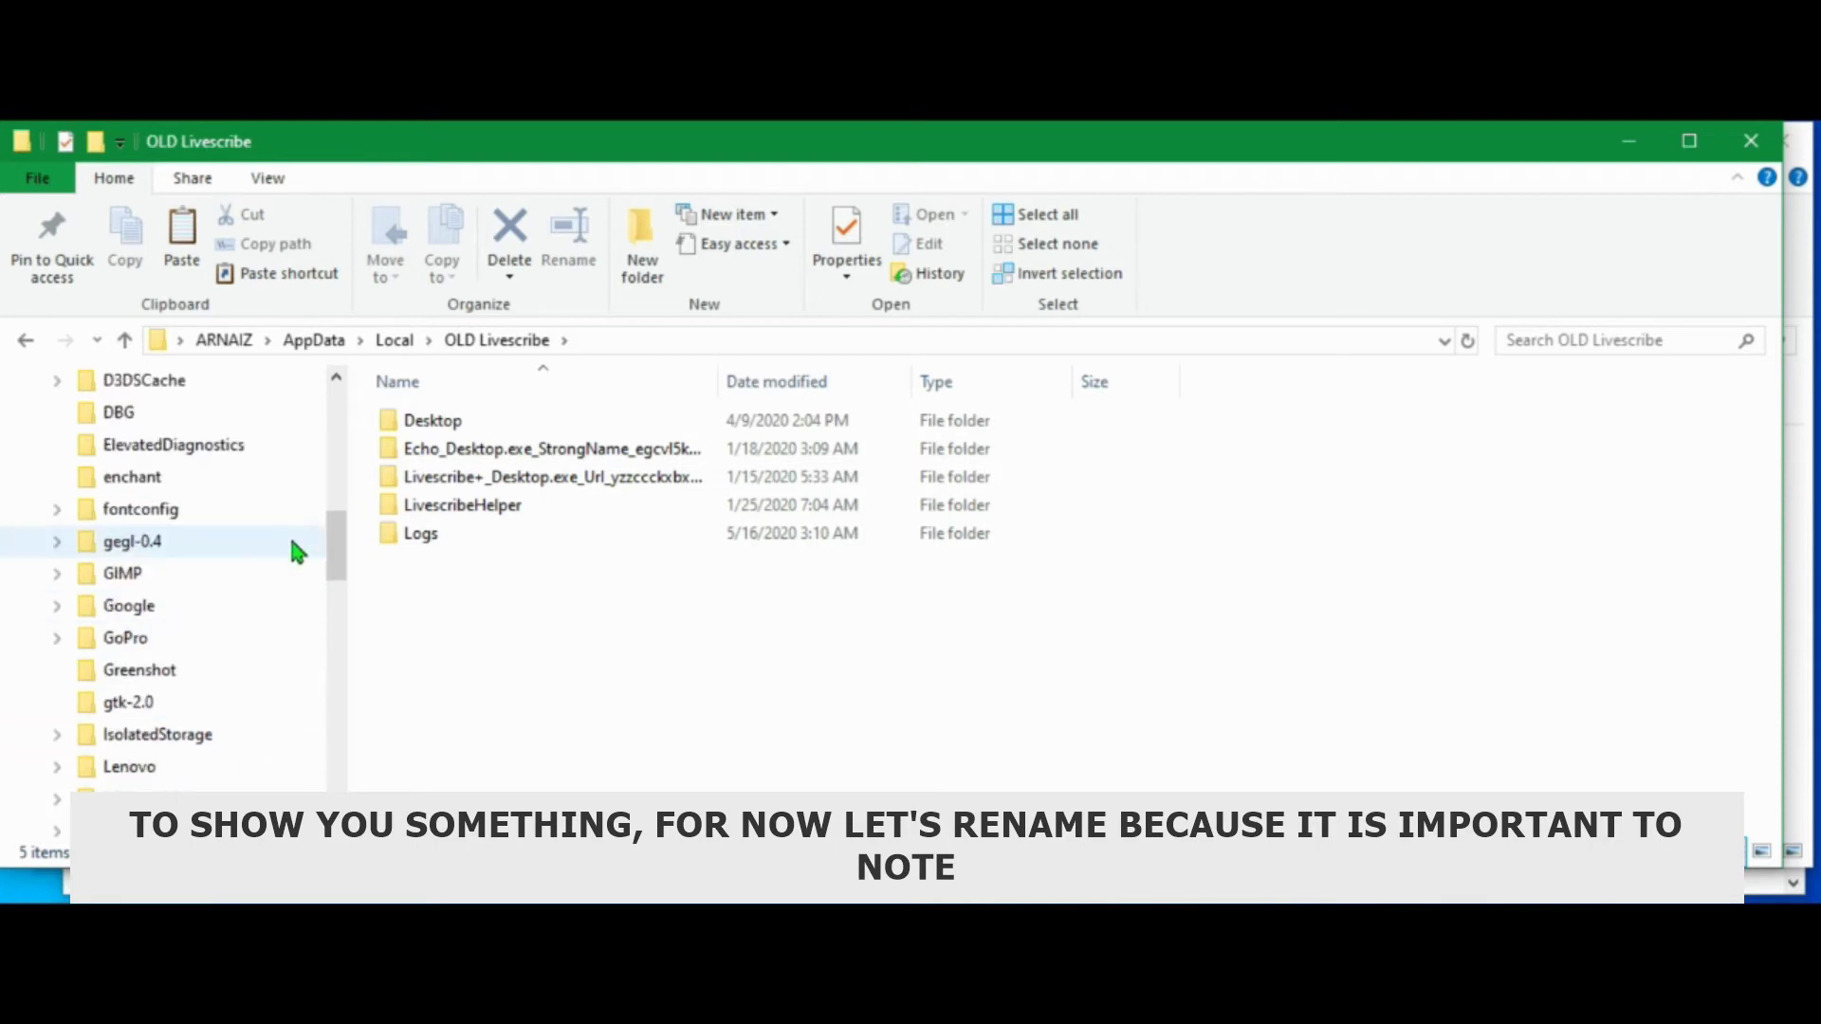
scroll(291, 538, down, 1)
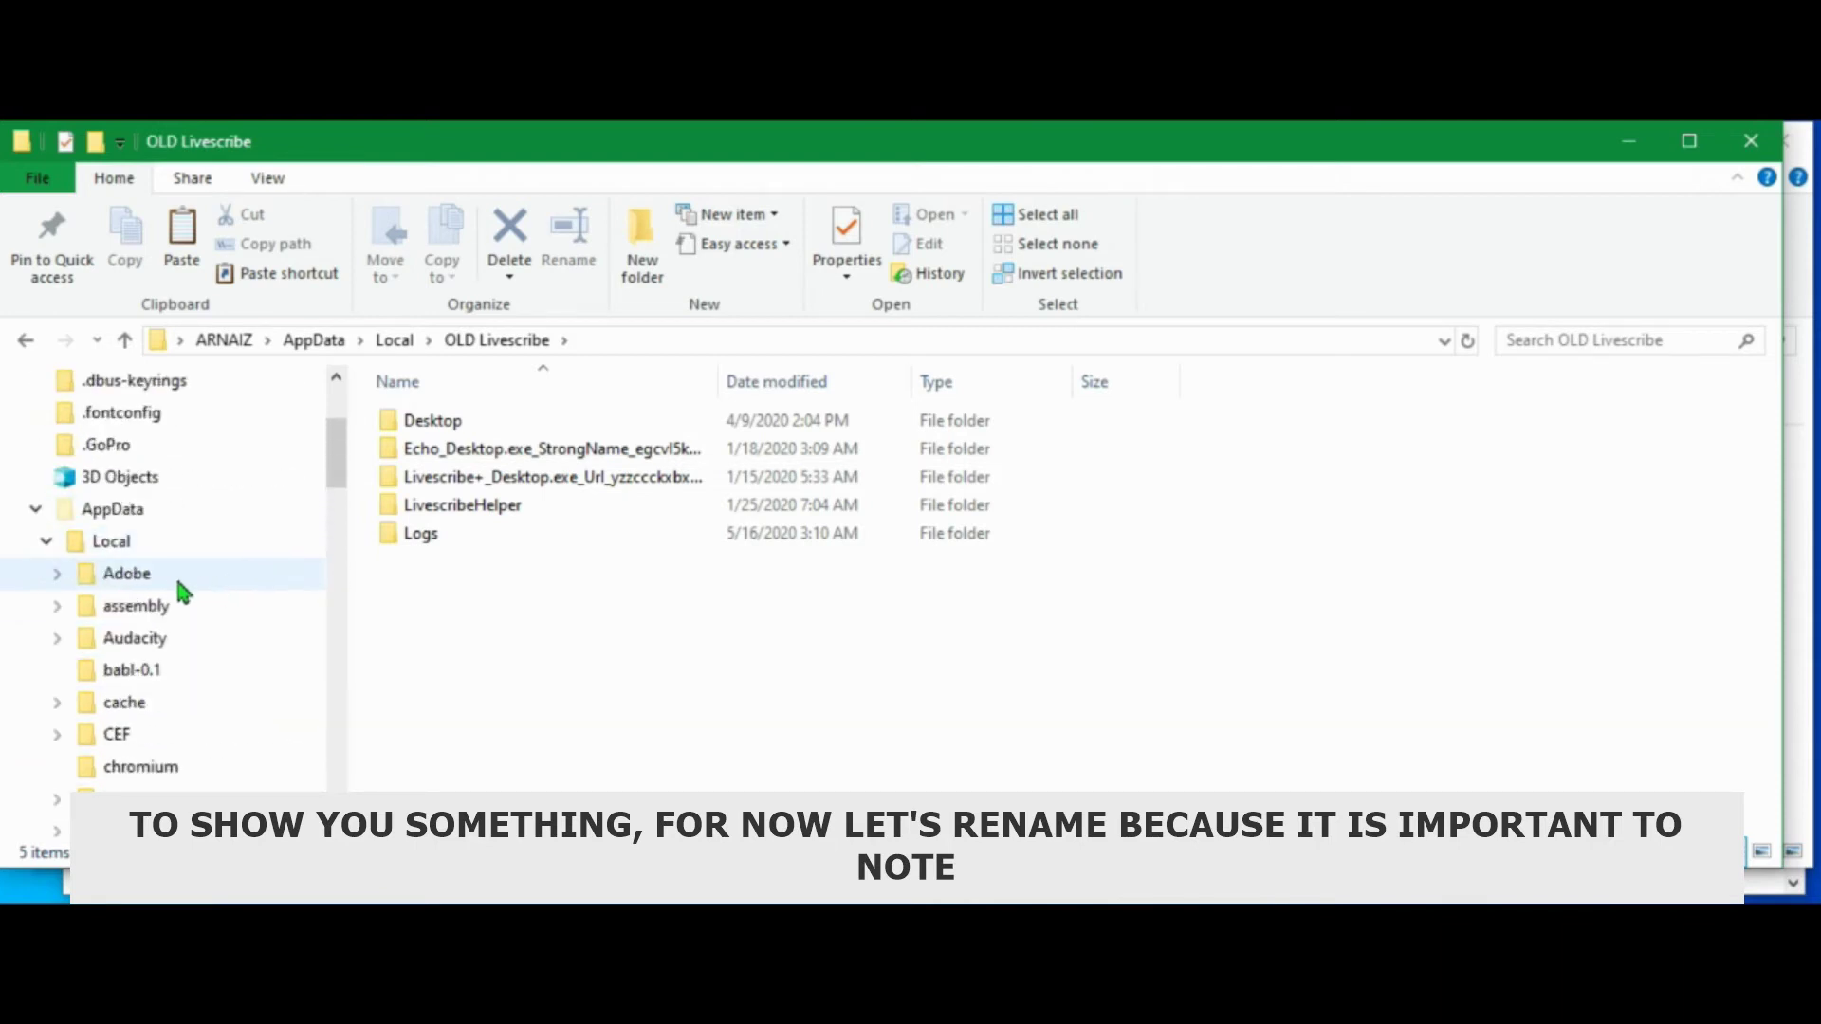
click(133, 540)
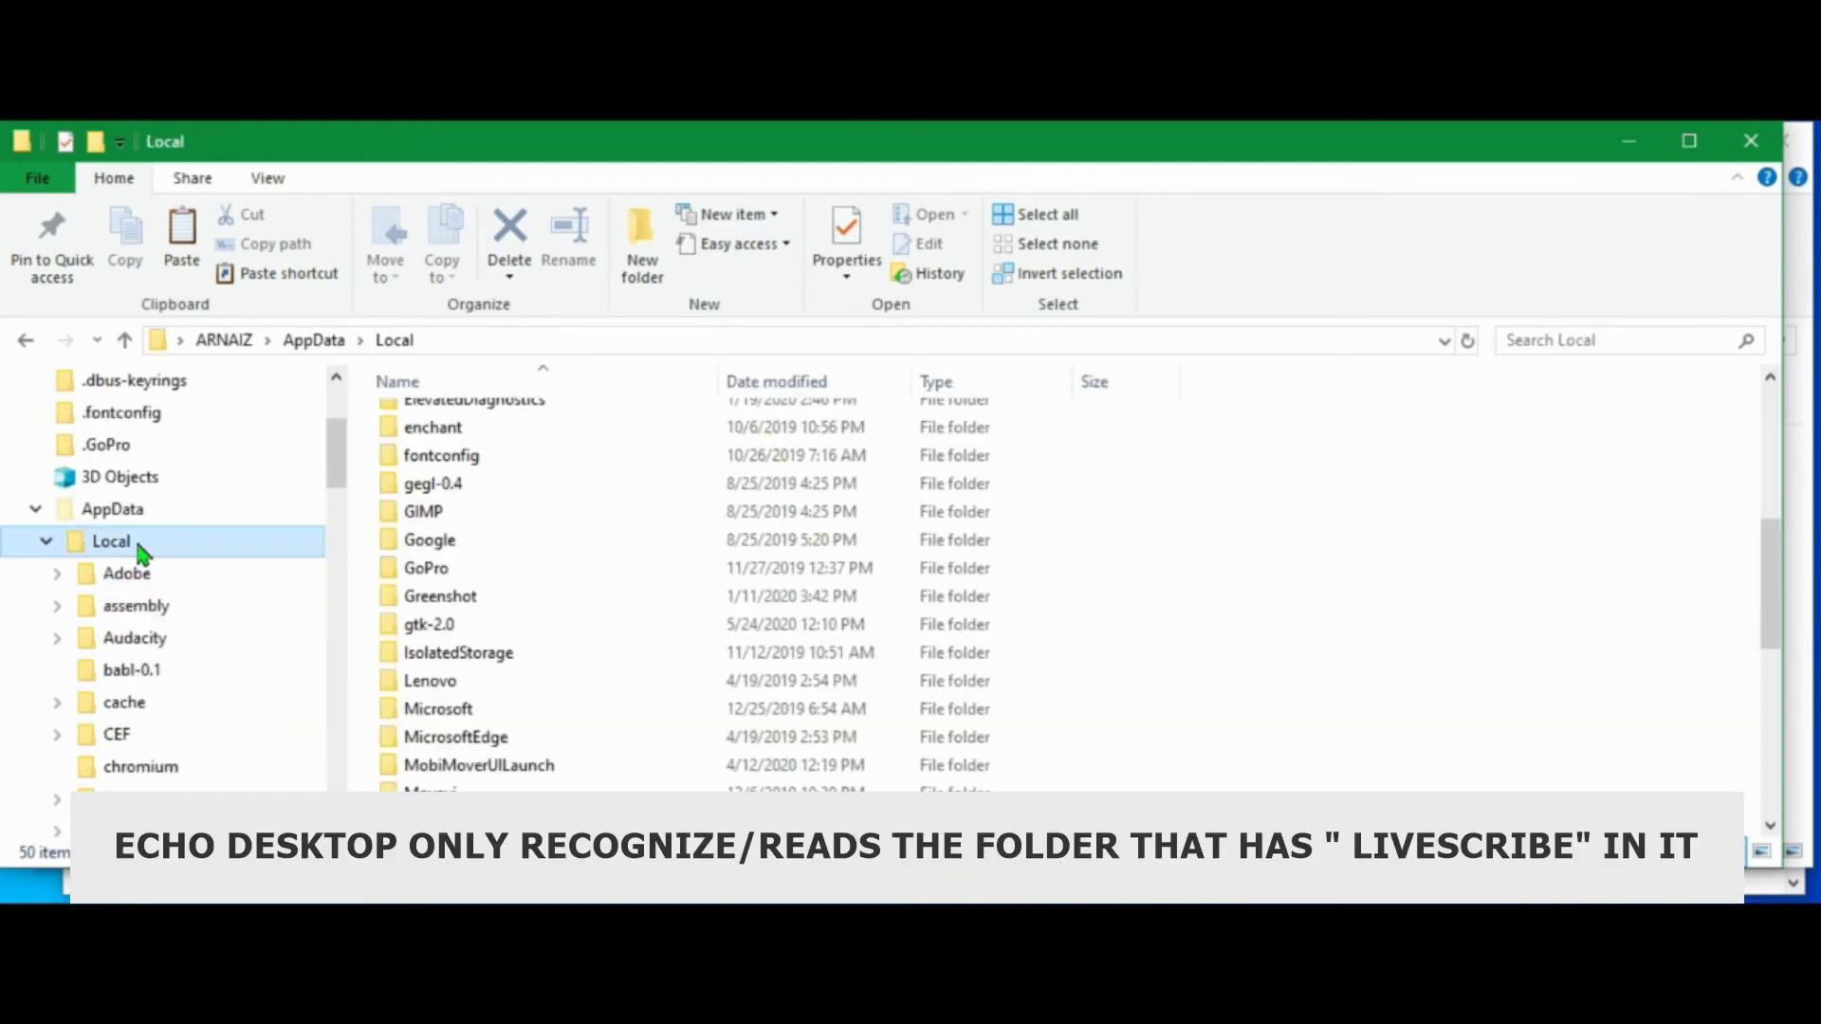
right_click(1256, 490)
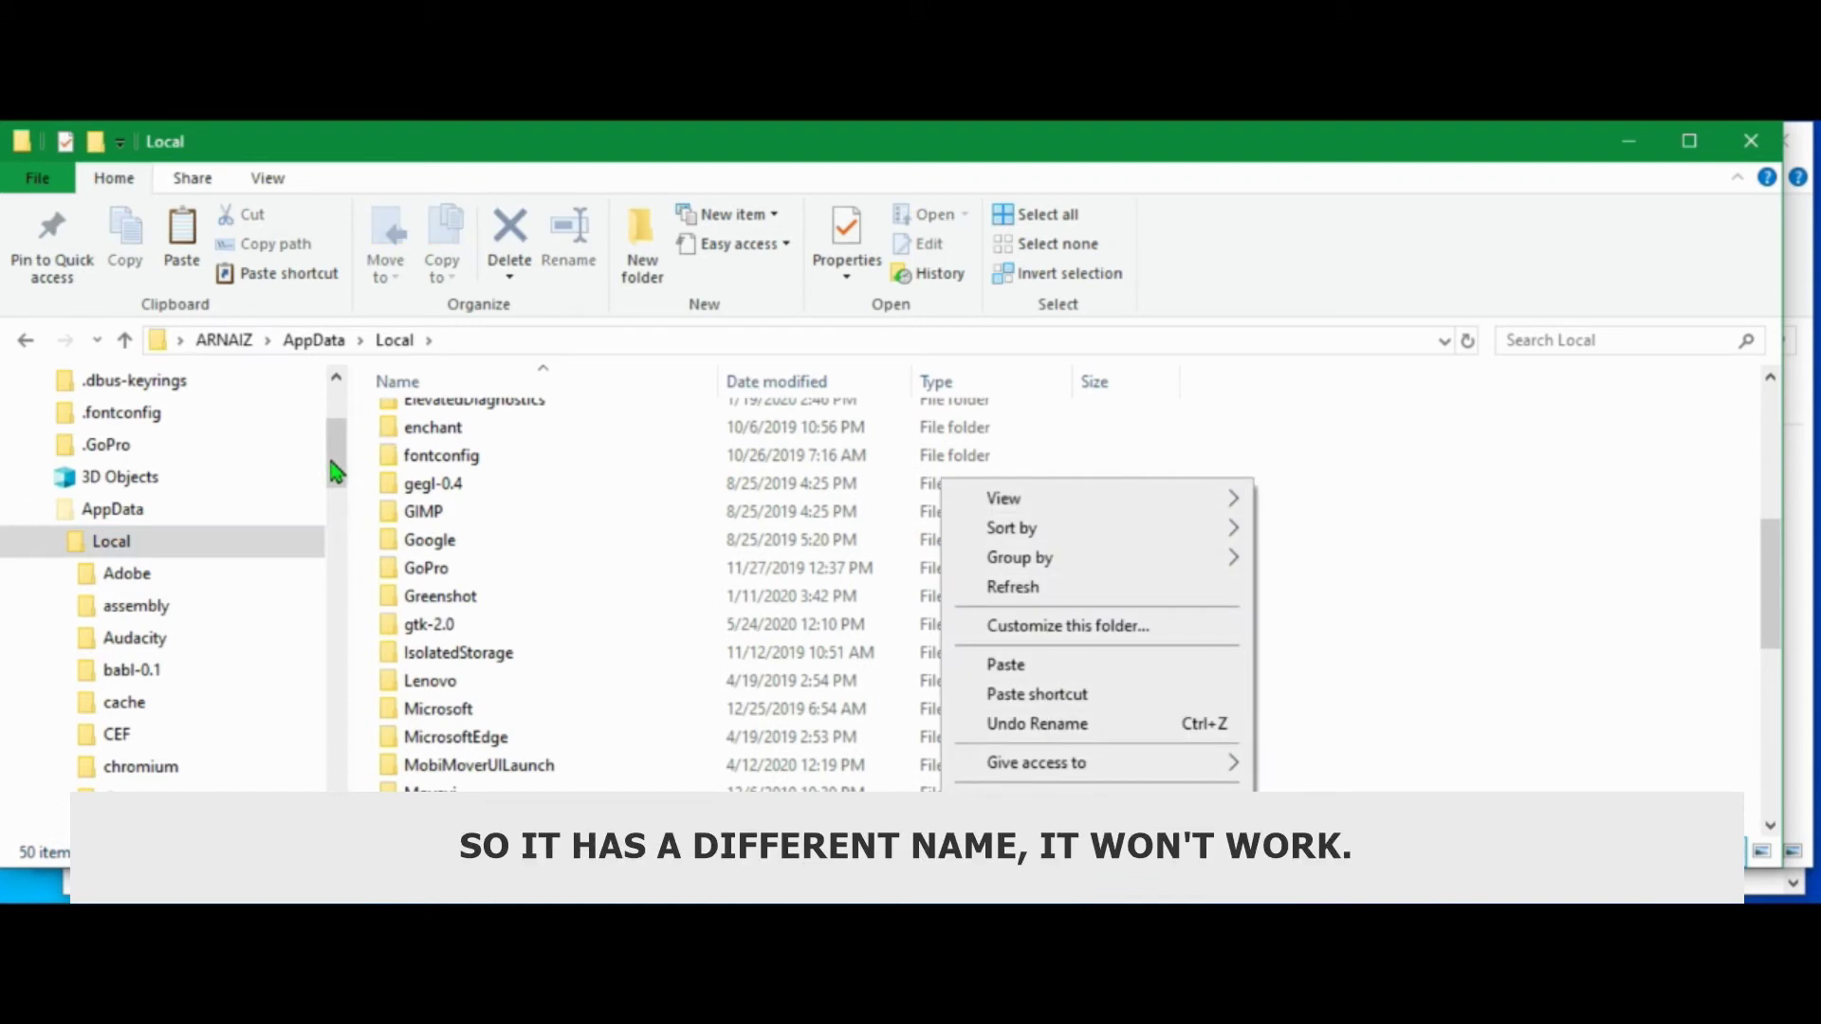
drag(327, 449, 325, 711)
Copy the backup Livescribe folder from Downloads.
click(148, 643)
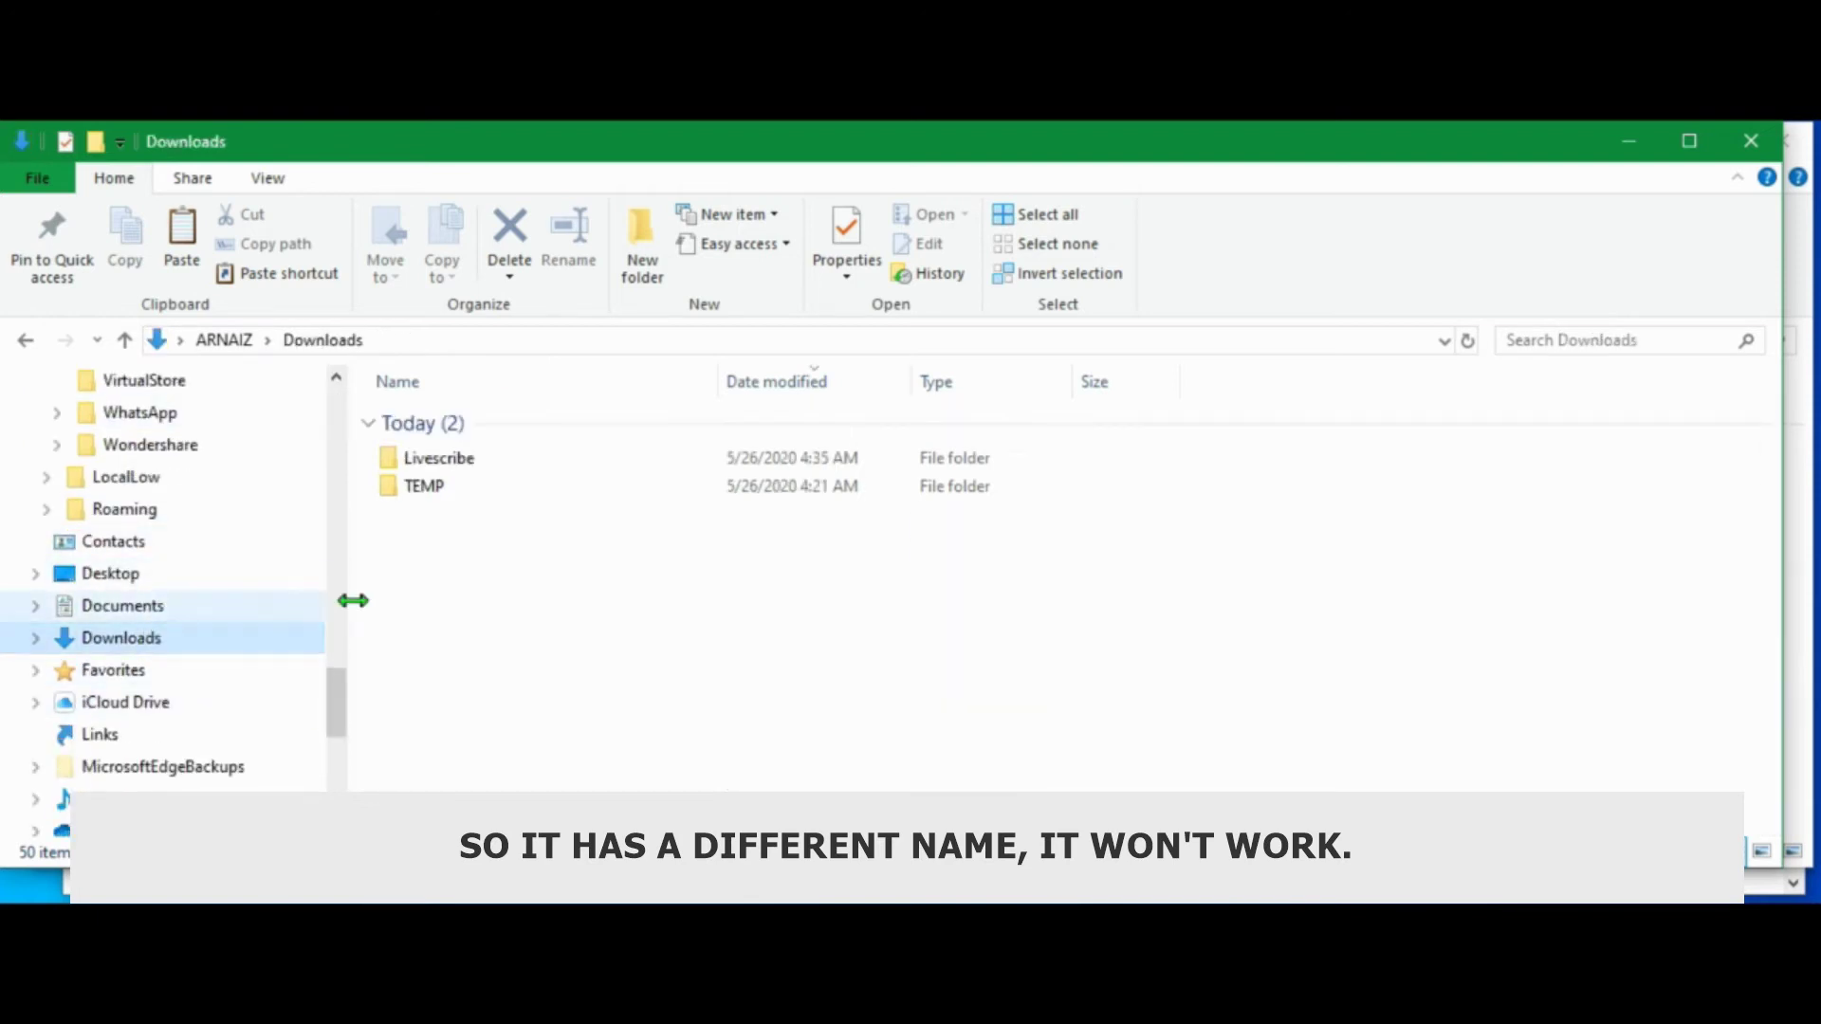
click(455, 465)
right_click(455, 465)
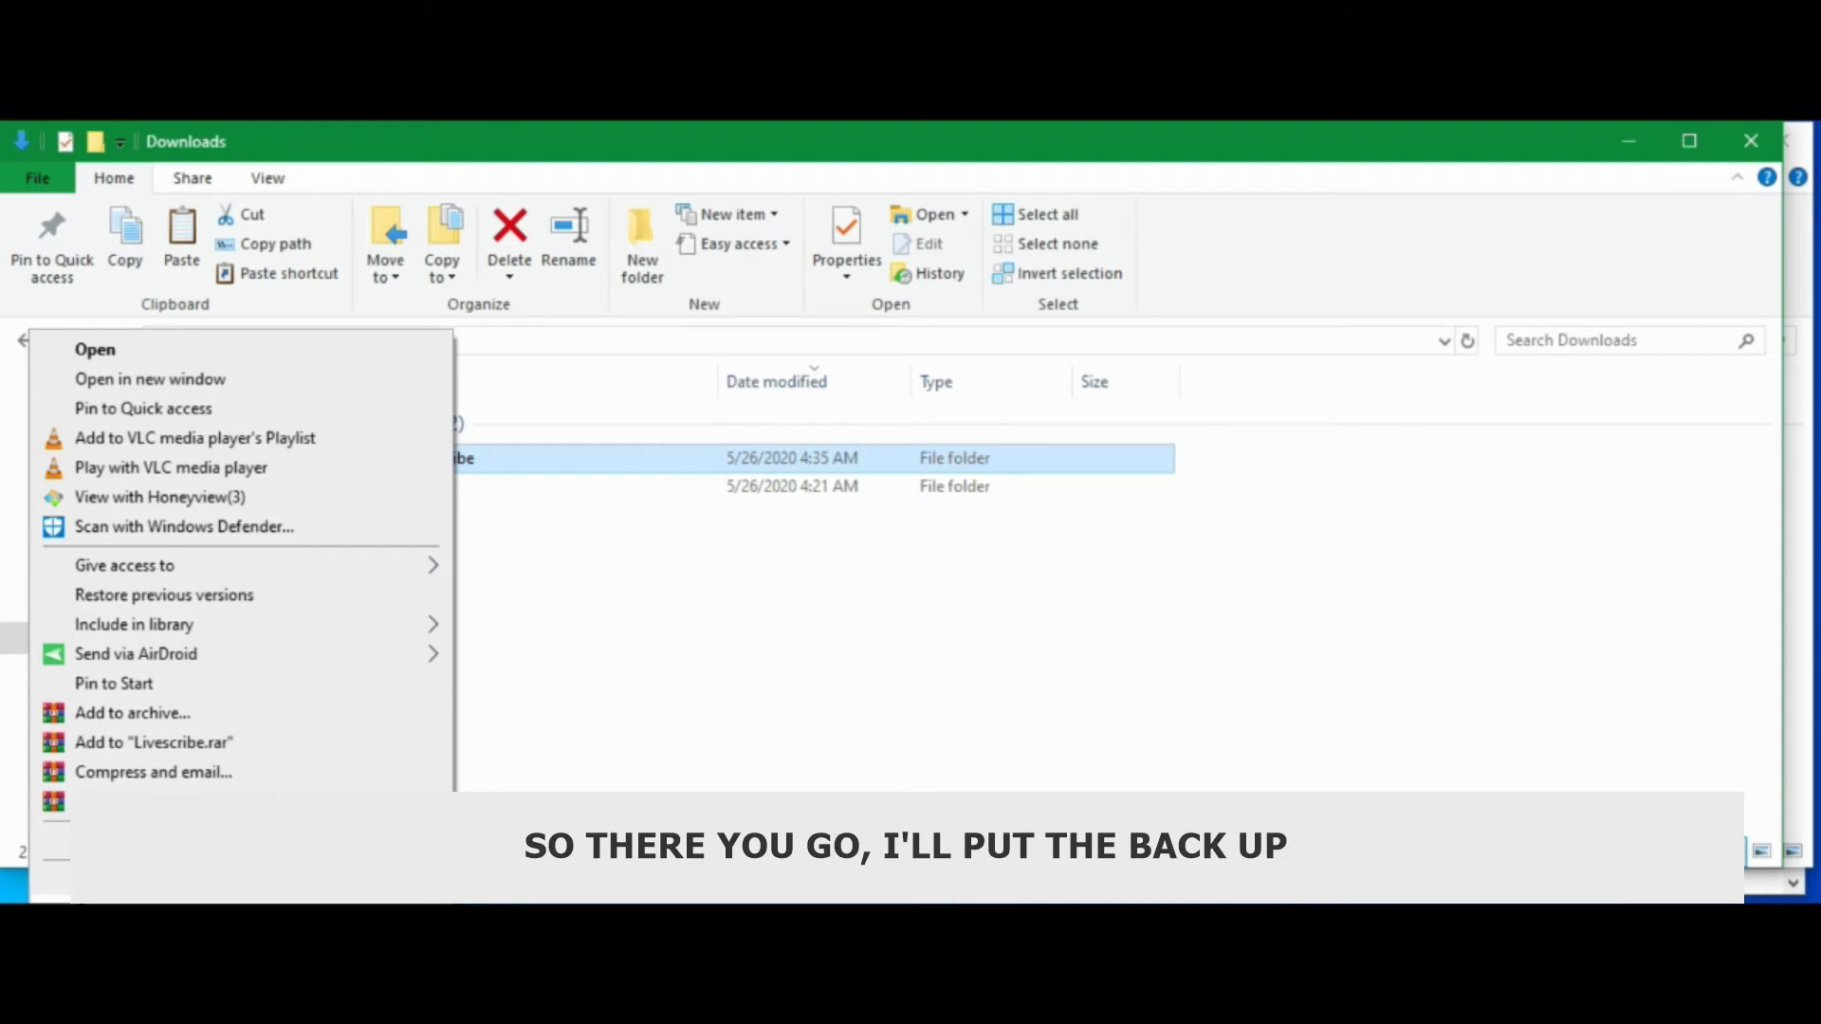
key(Escape)
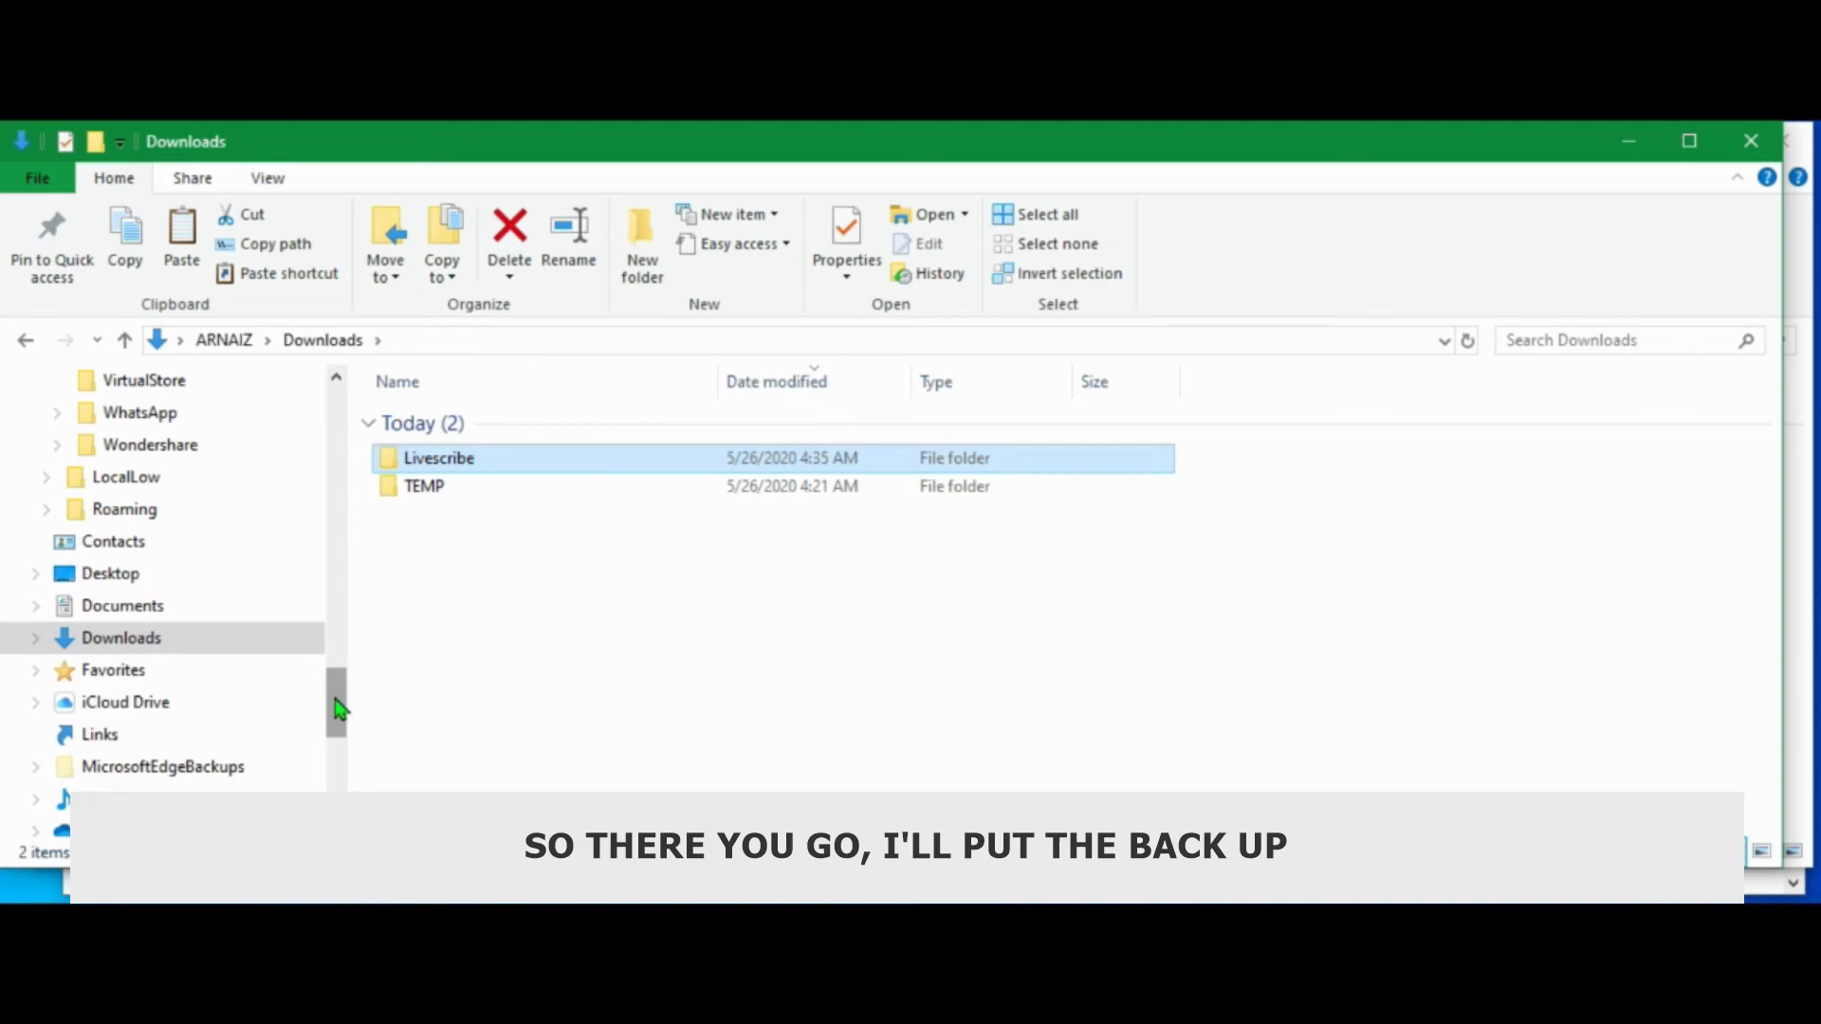
scroll(338, 710, up, 15)
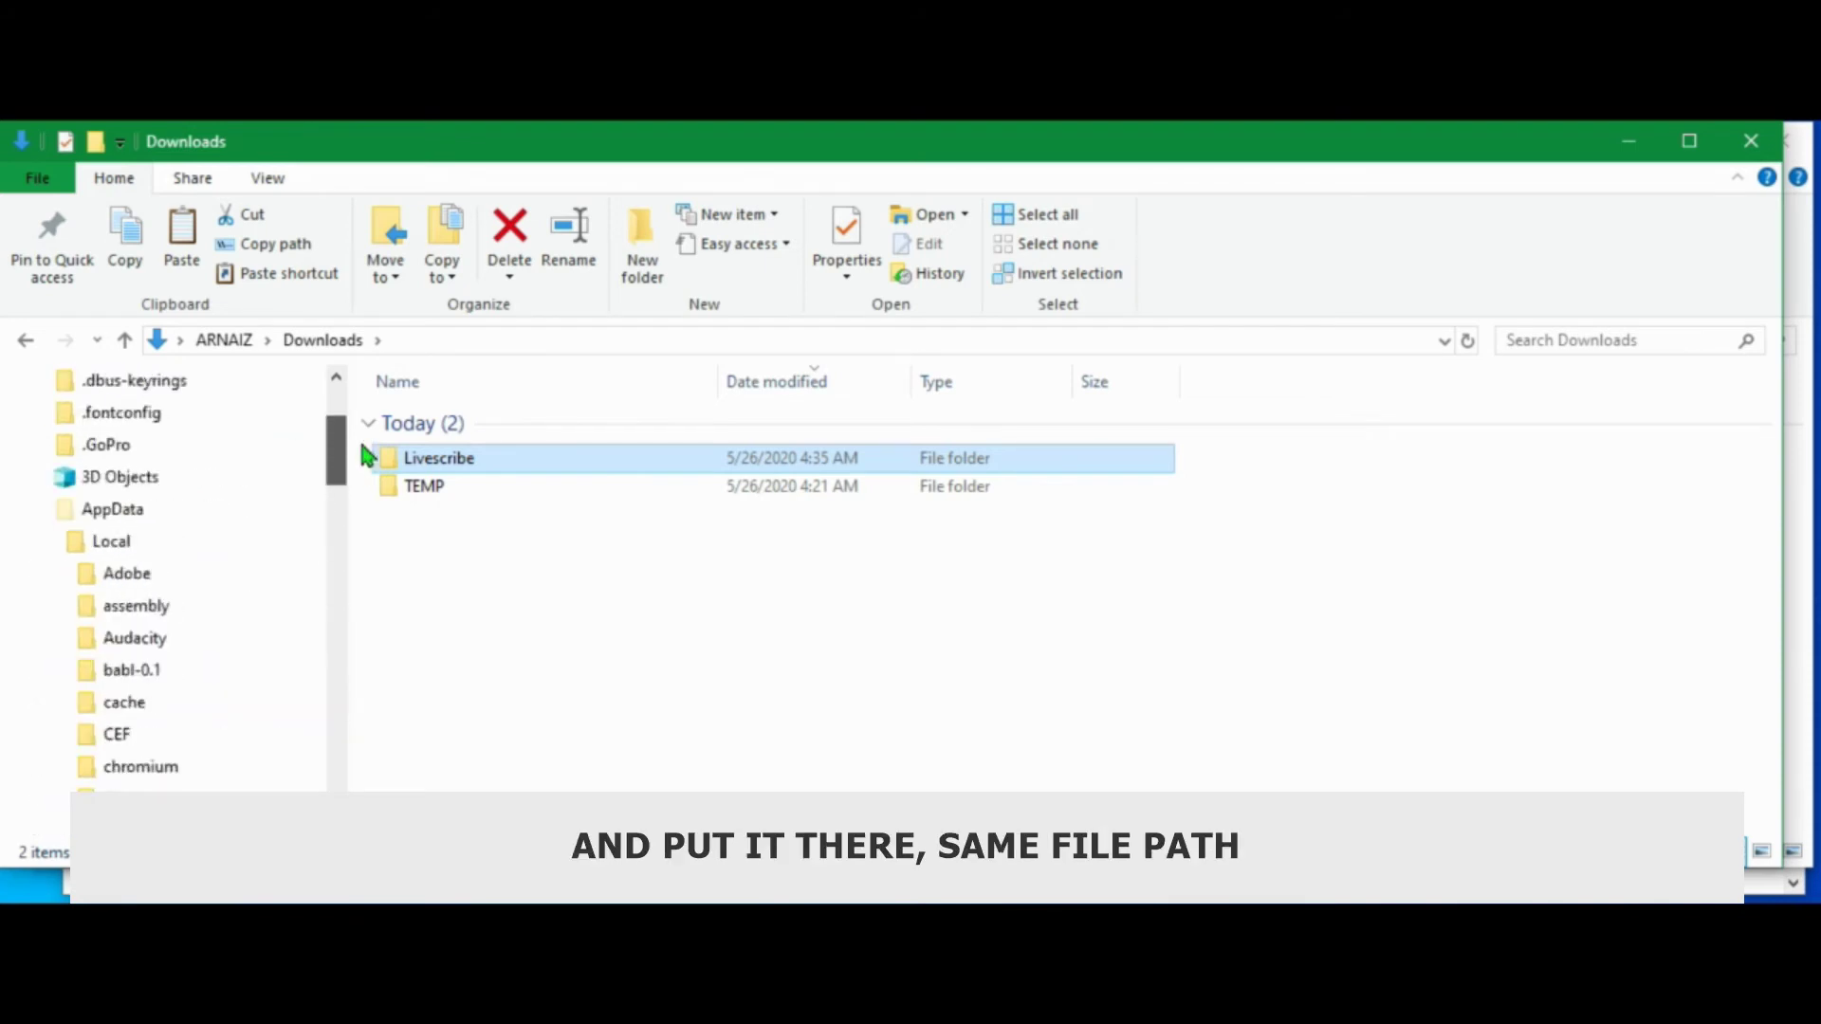
Paste the backup Livescribe folder into AppData\Local, copying 1,262 items.
click(134, 637)
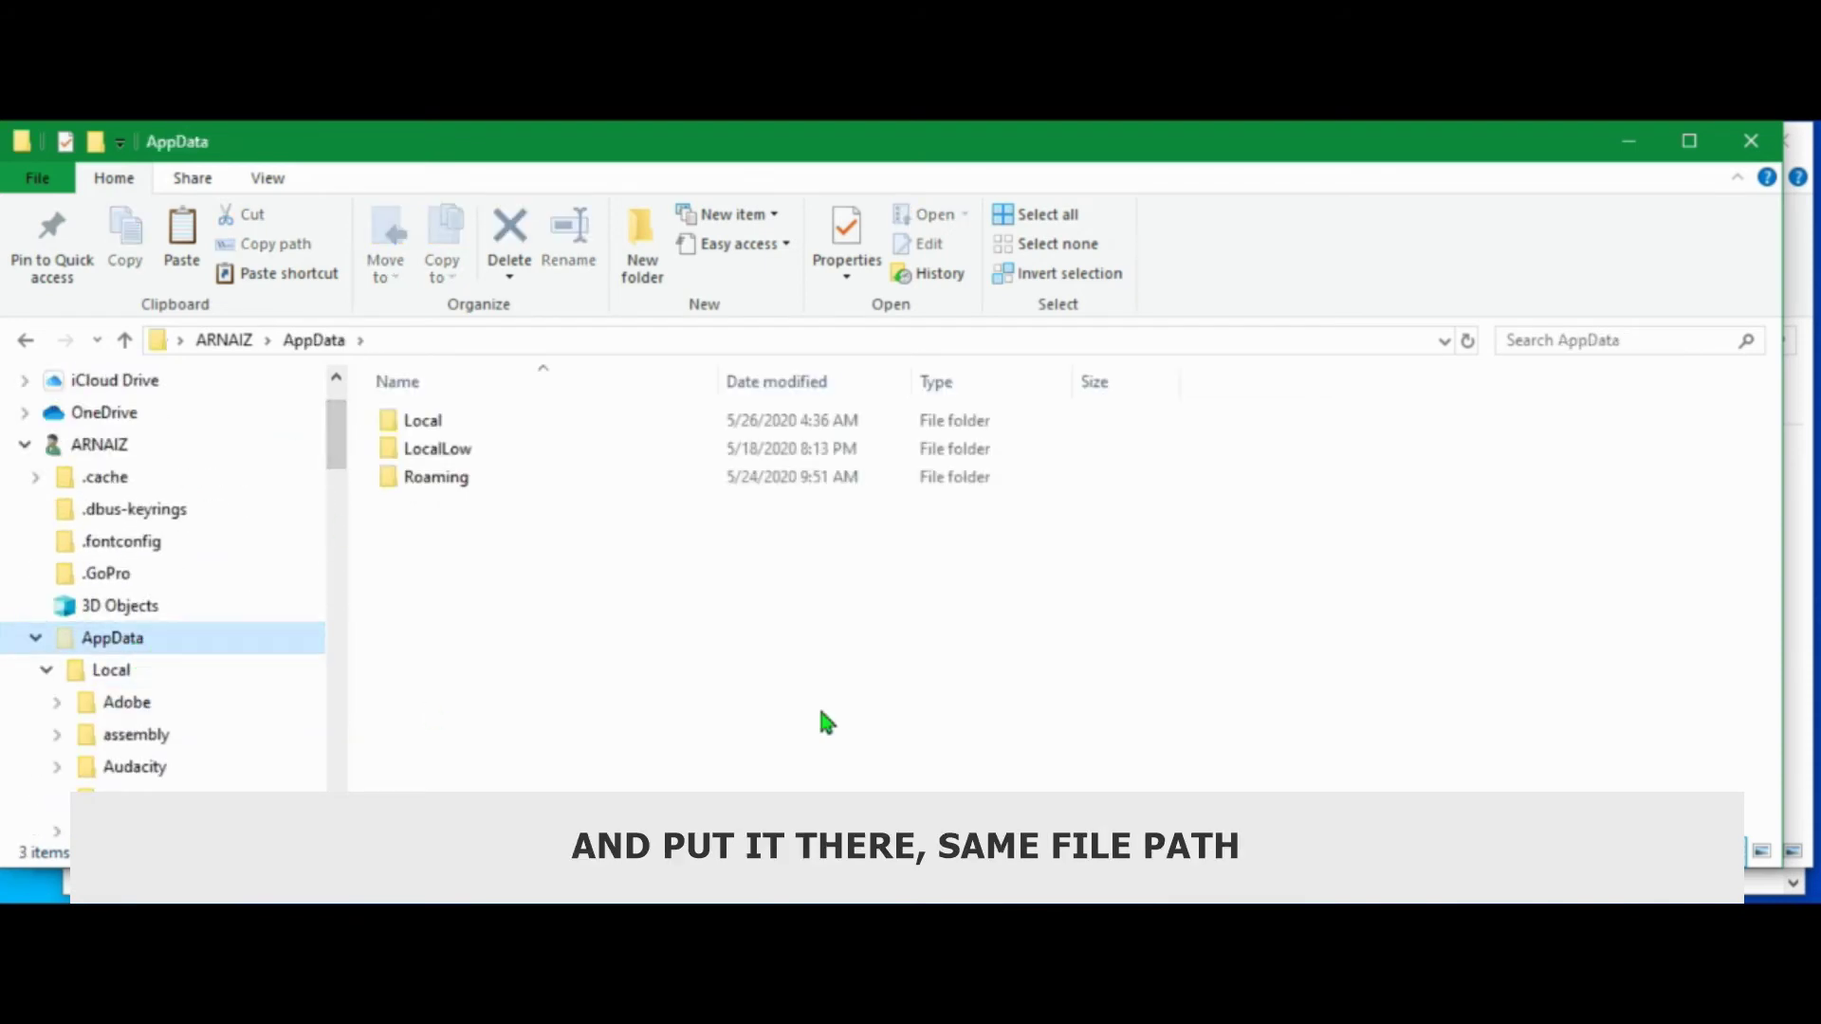
click(119, 673)
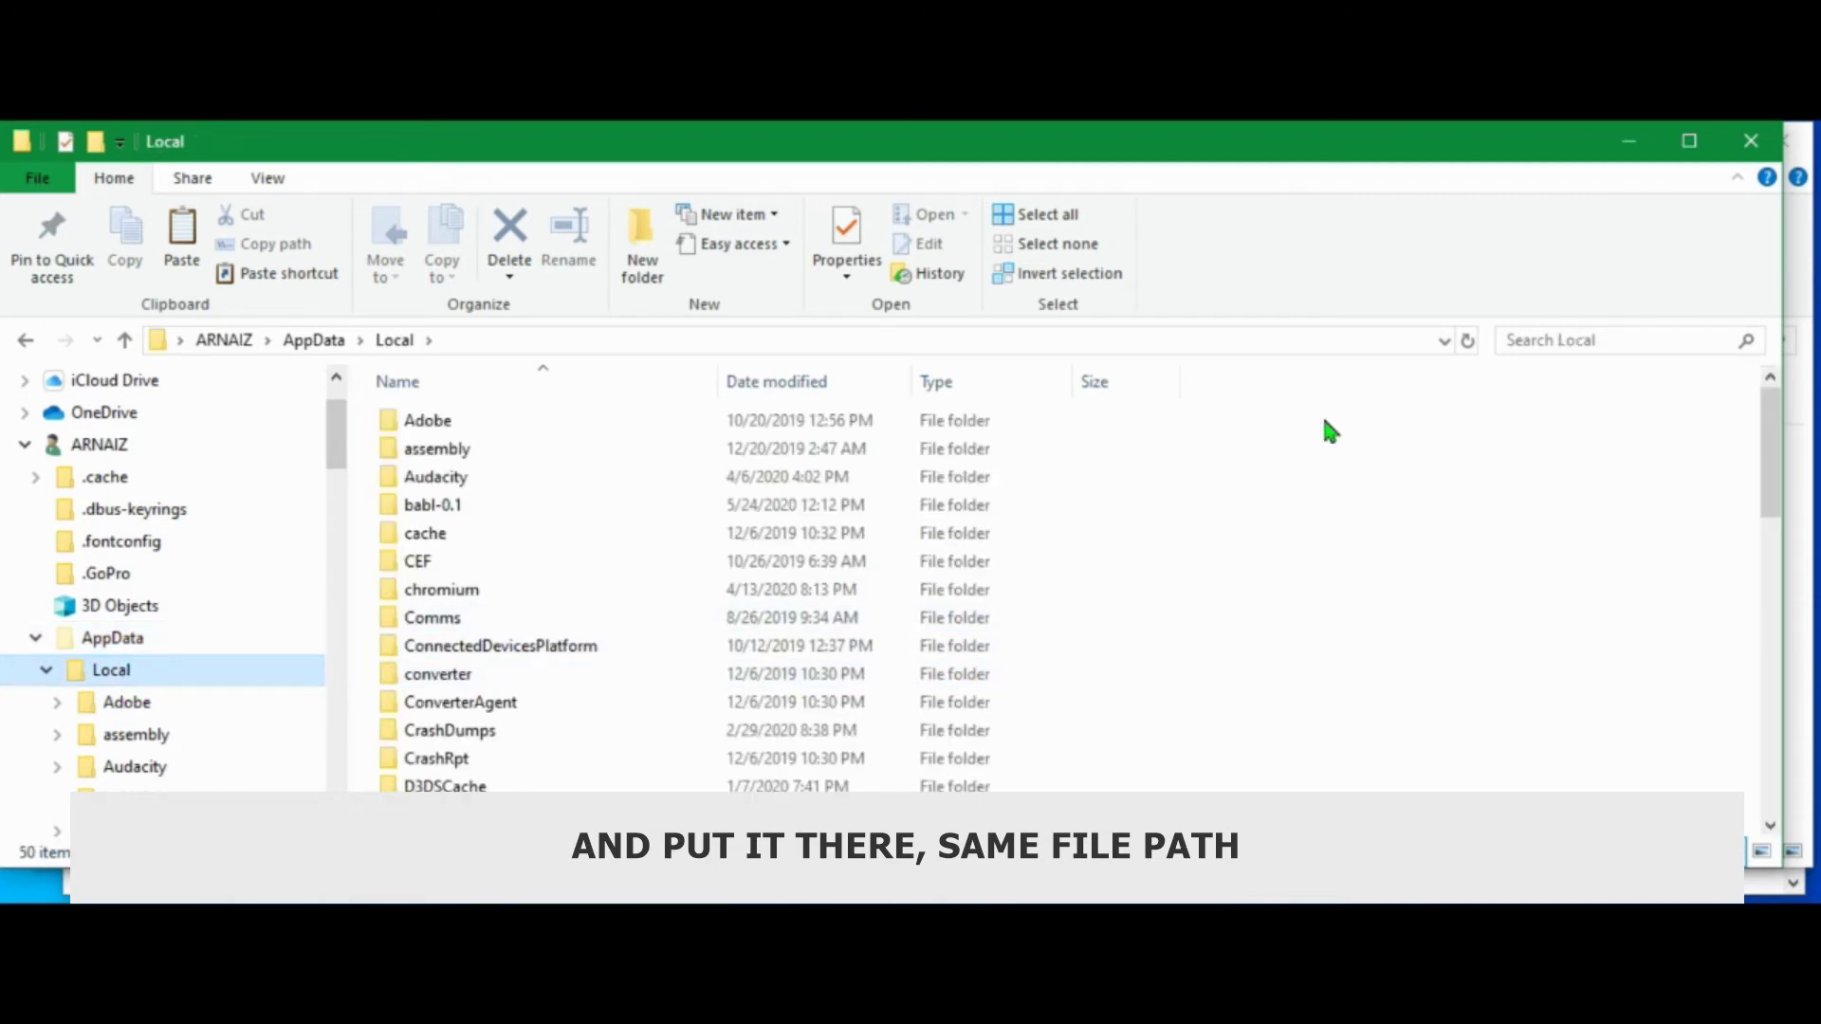
click(1470, 479)
right_click(1464, 466)
click(1260, 653)
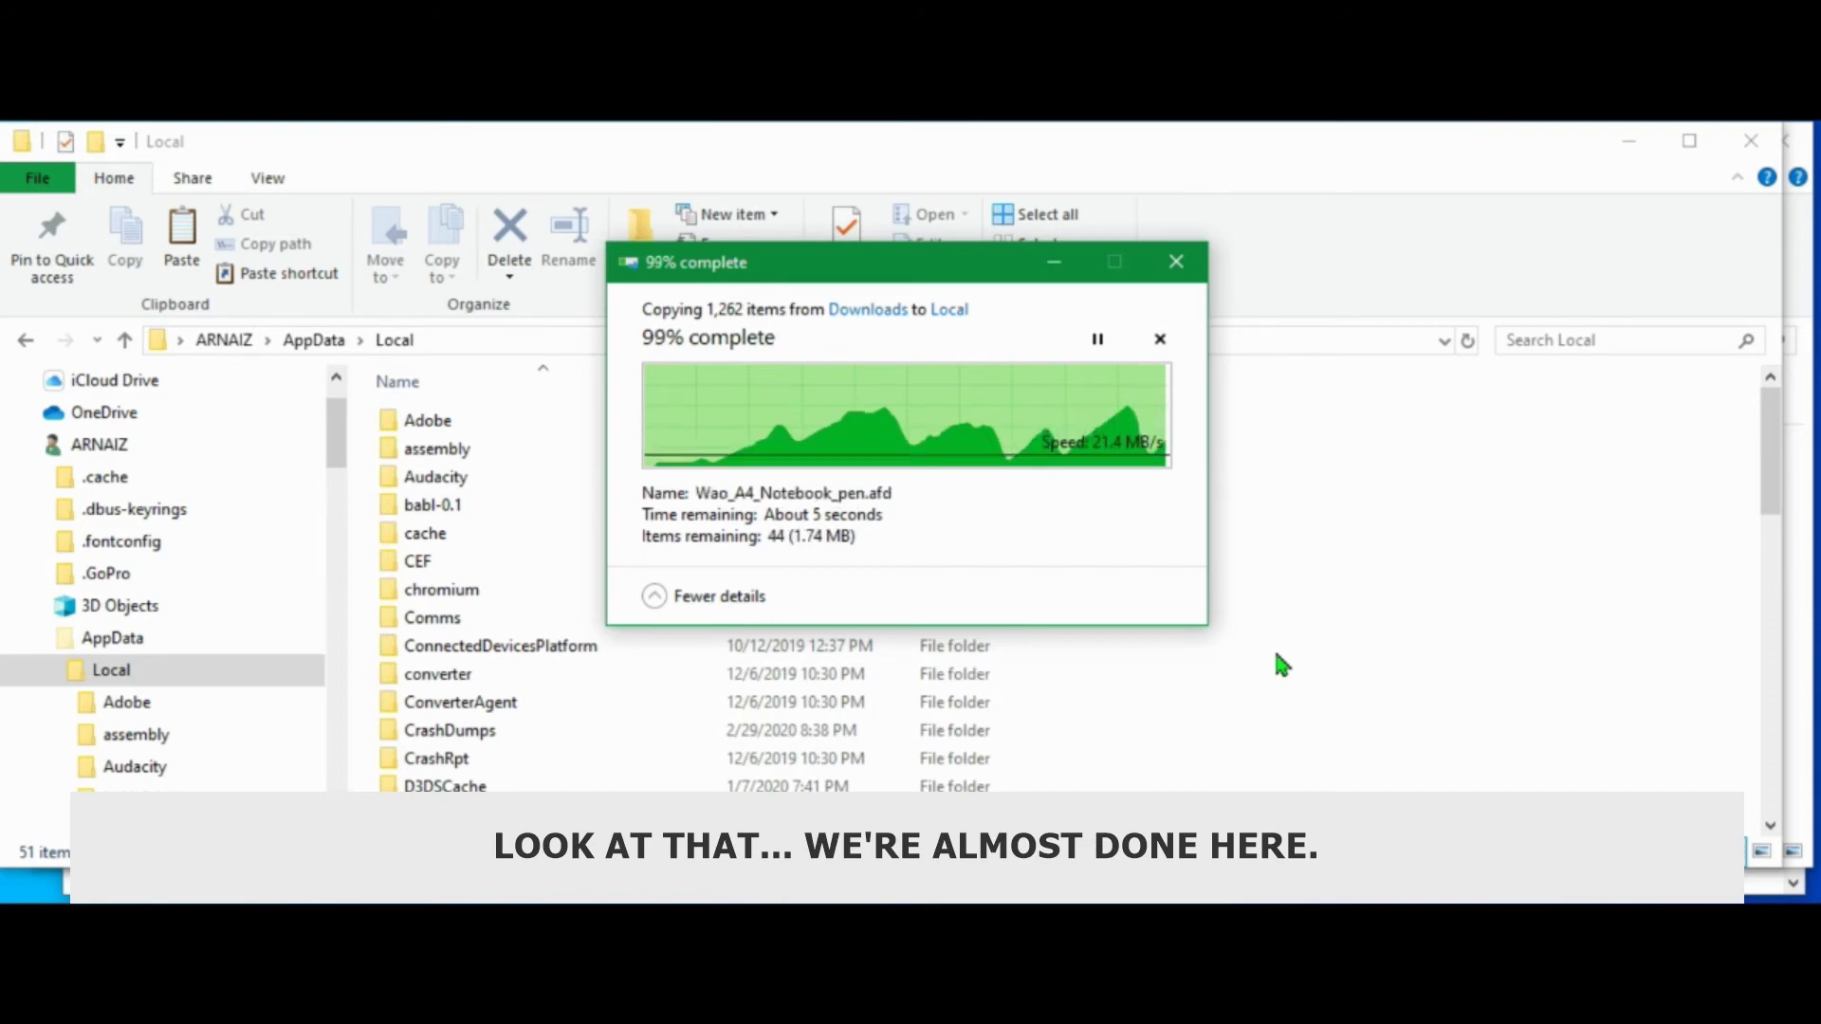
scroll(1276, 654, down, 12)
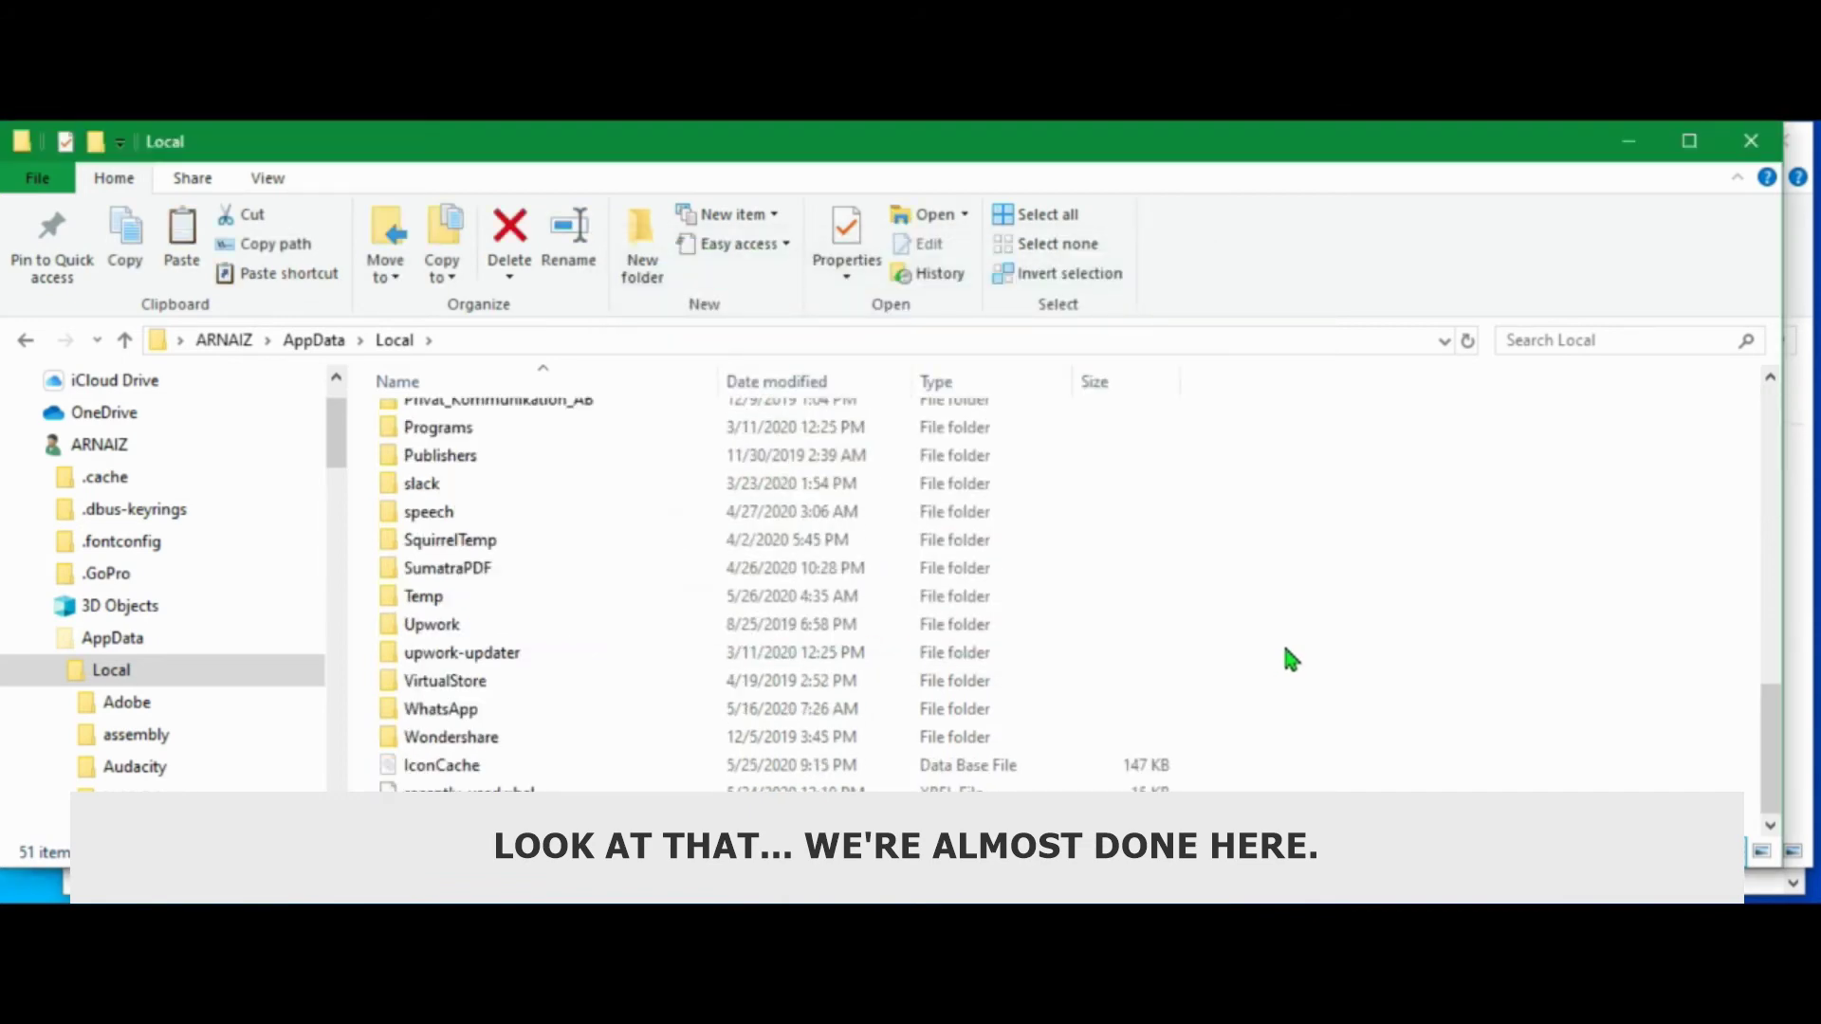
scroll(1328, 650, up, 5)
scroll(1438, 638, down, 5)
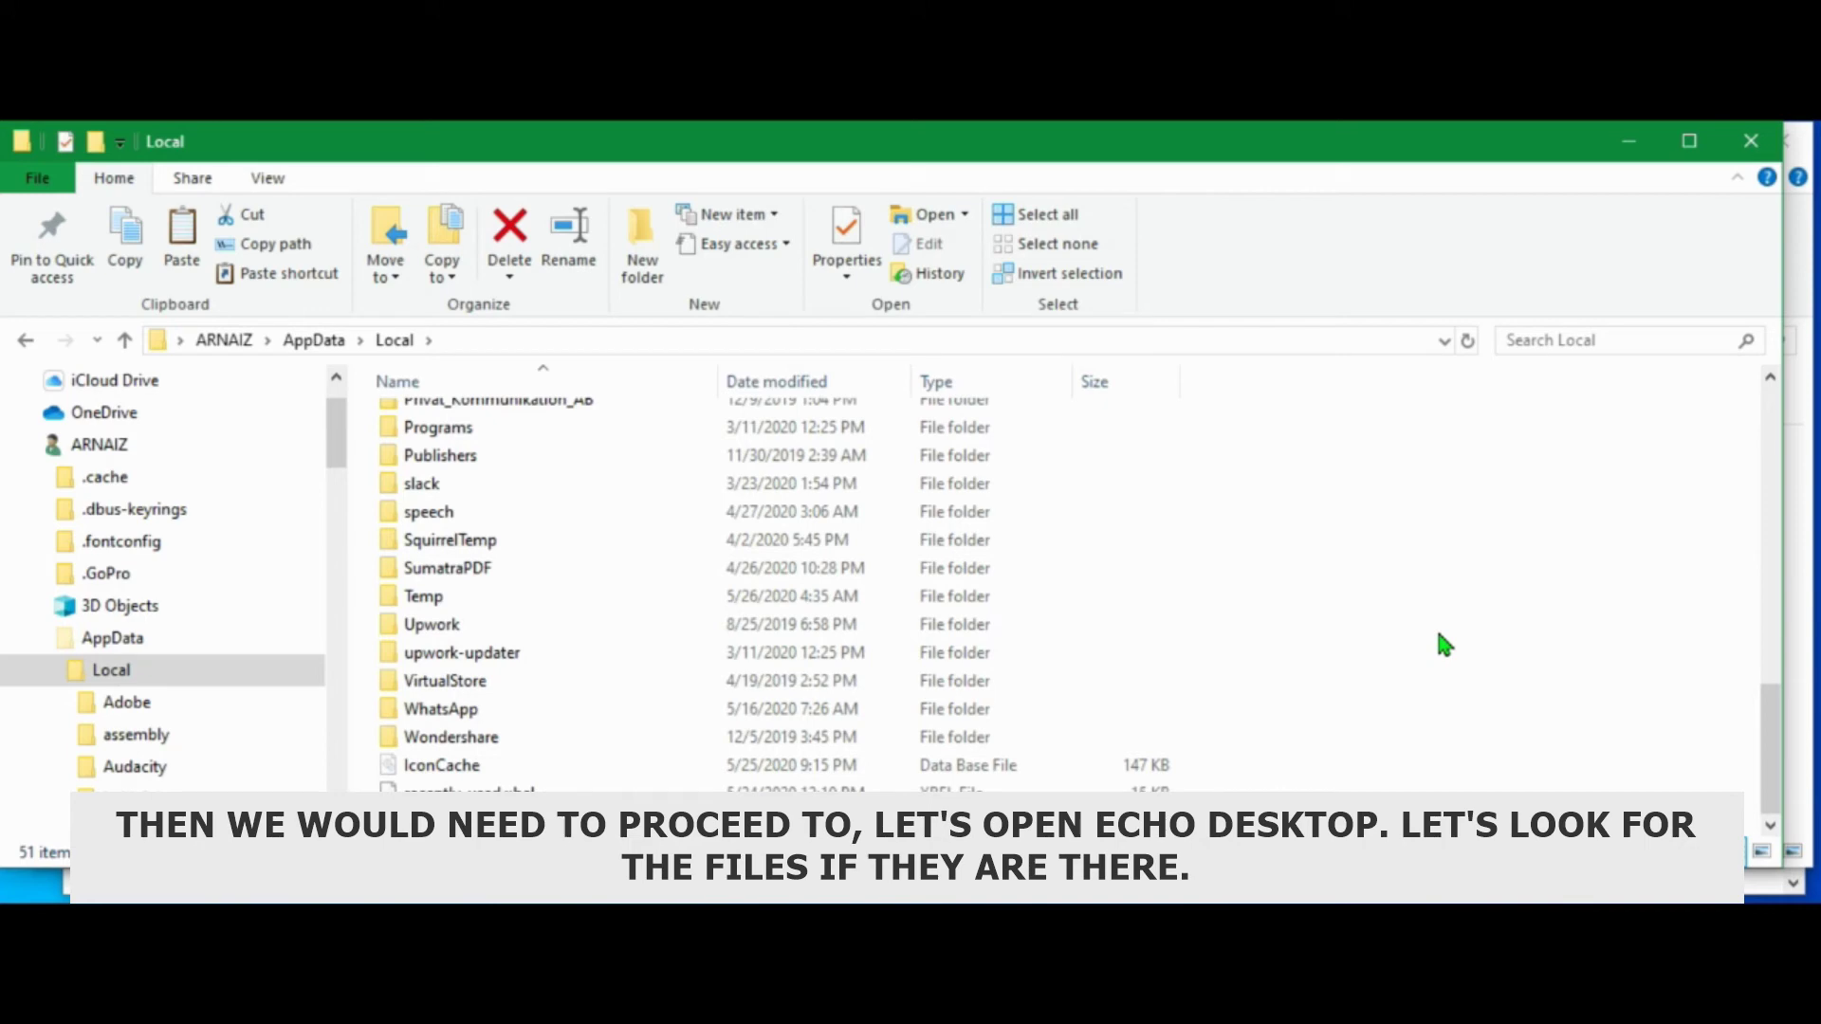
Launch Echo Desktop via search 'echo', resize it to check the library, then return to File Explorer.
key(super+s)
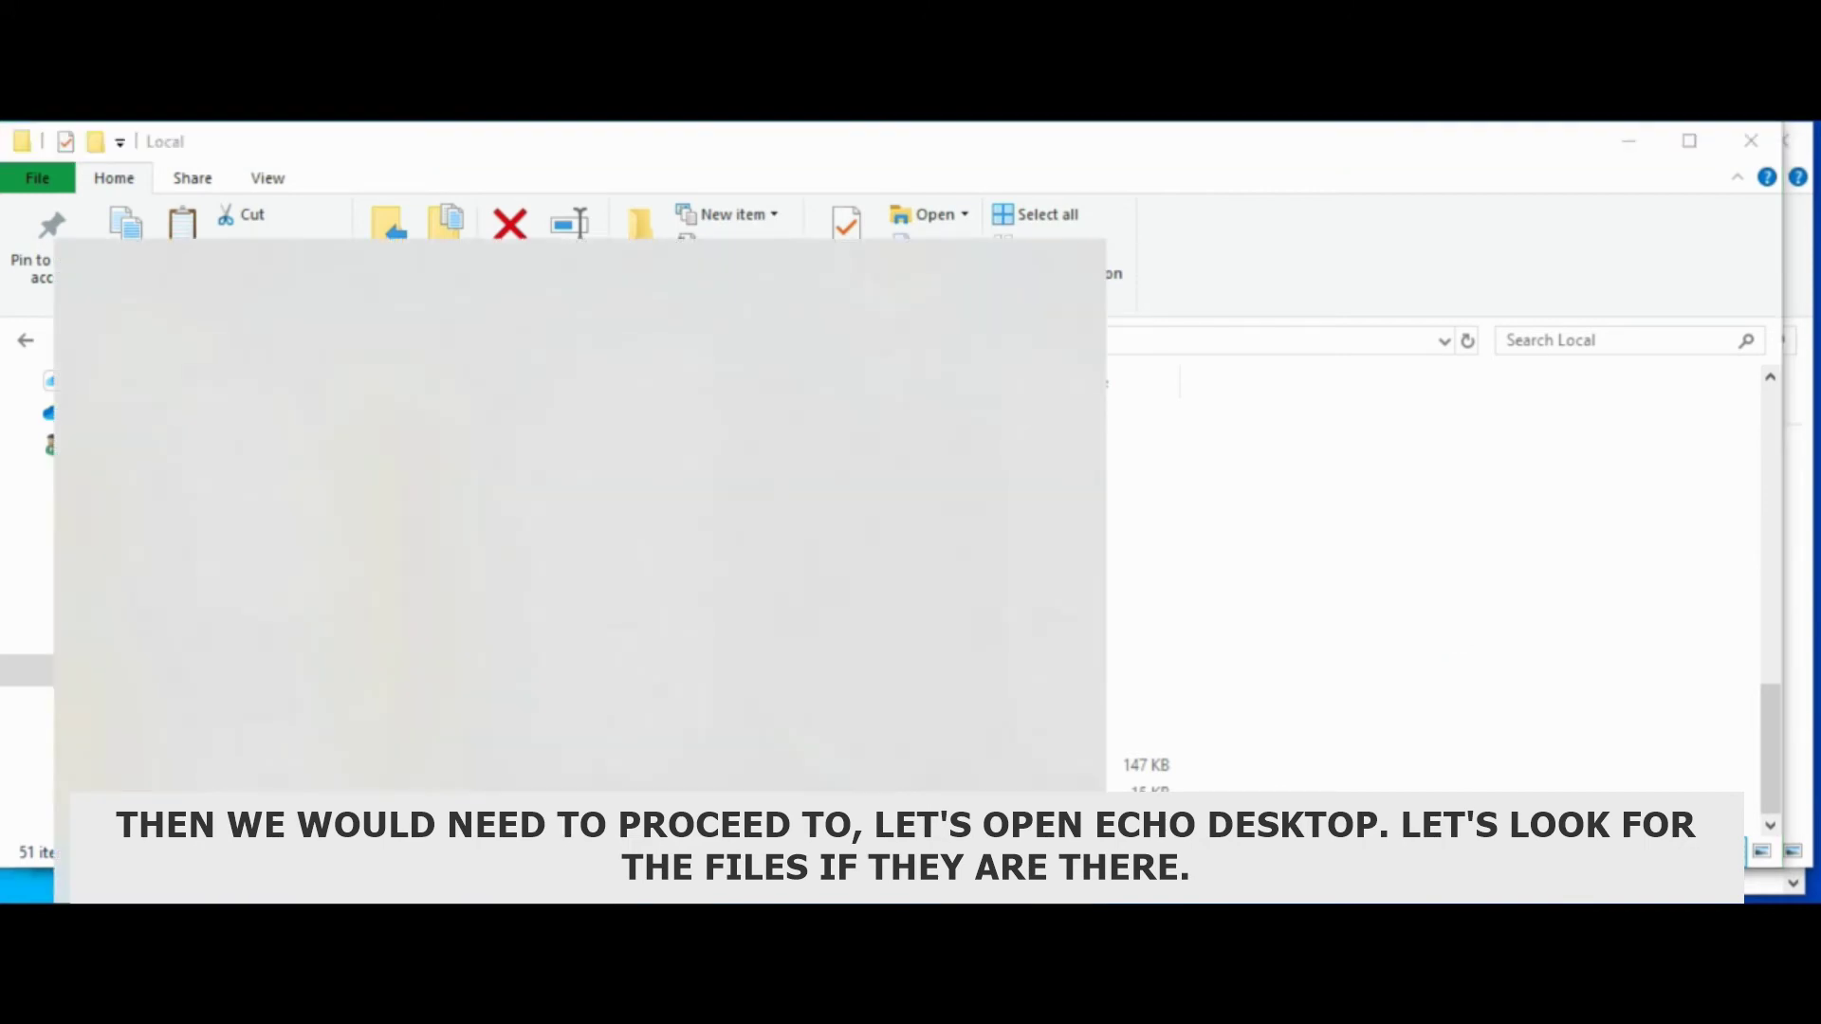
text(echo)
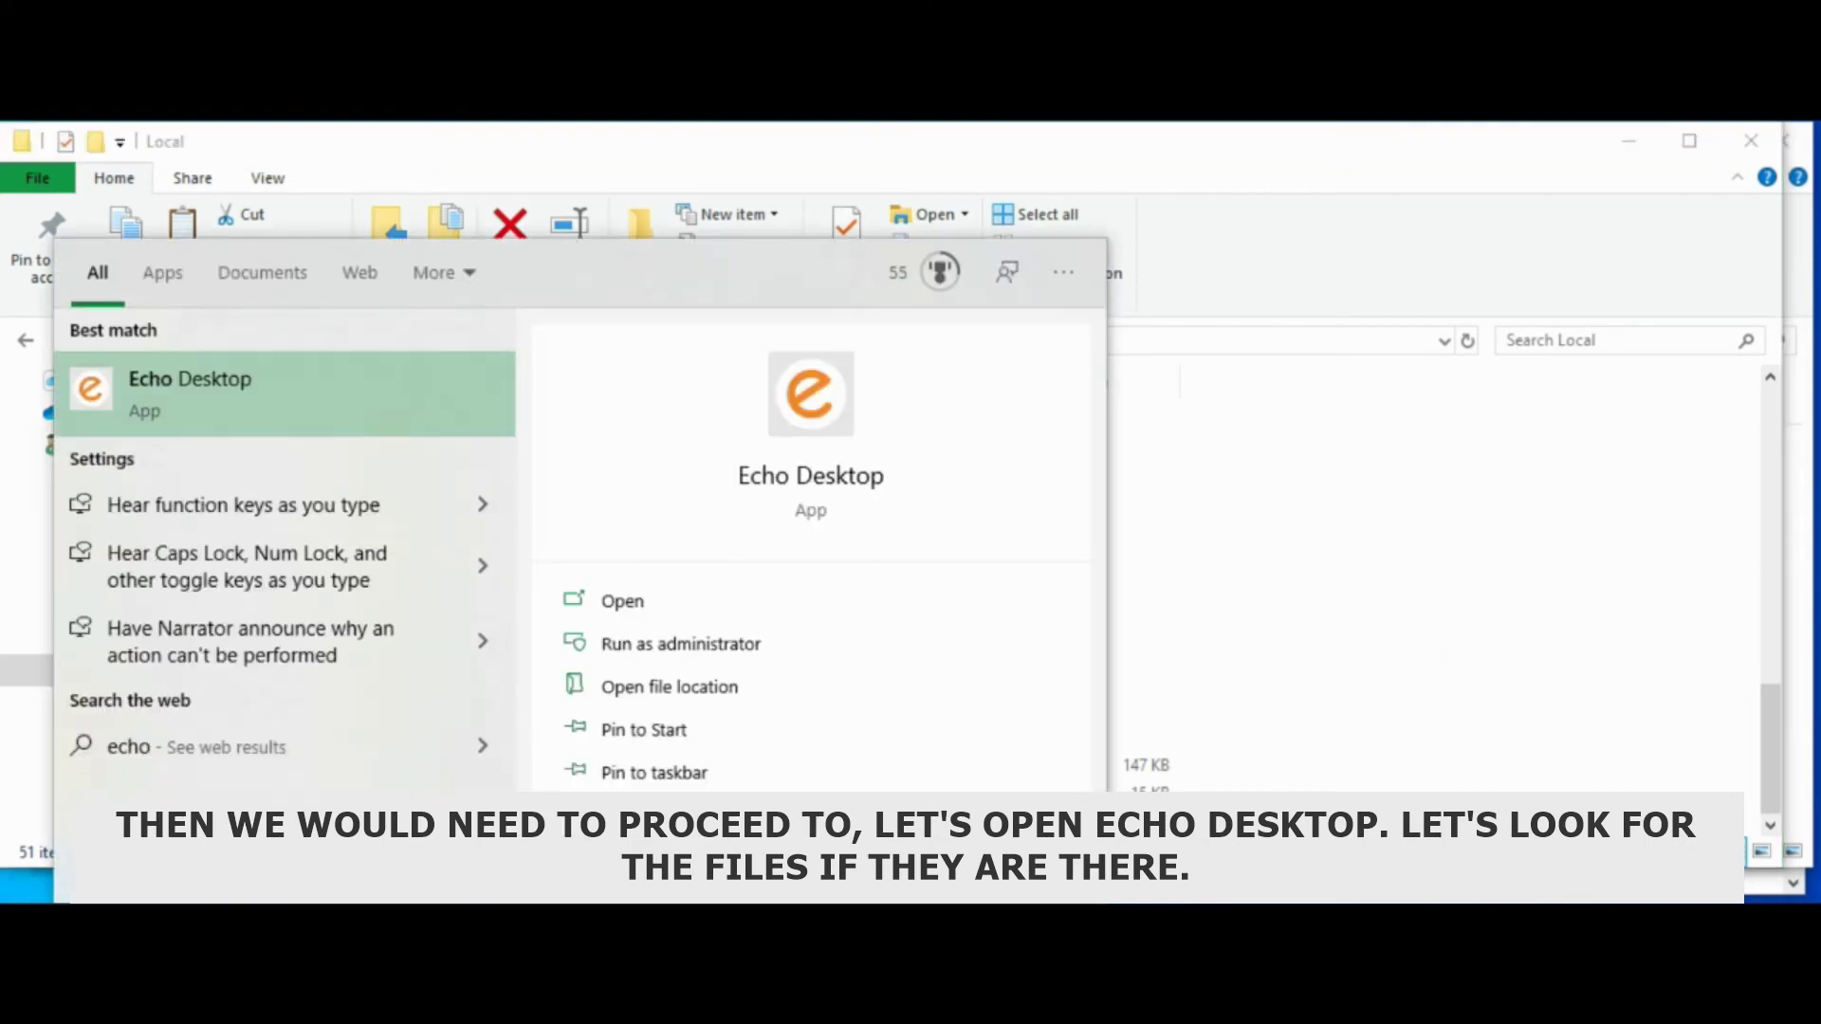
click(212, 395)
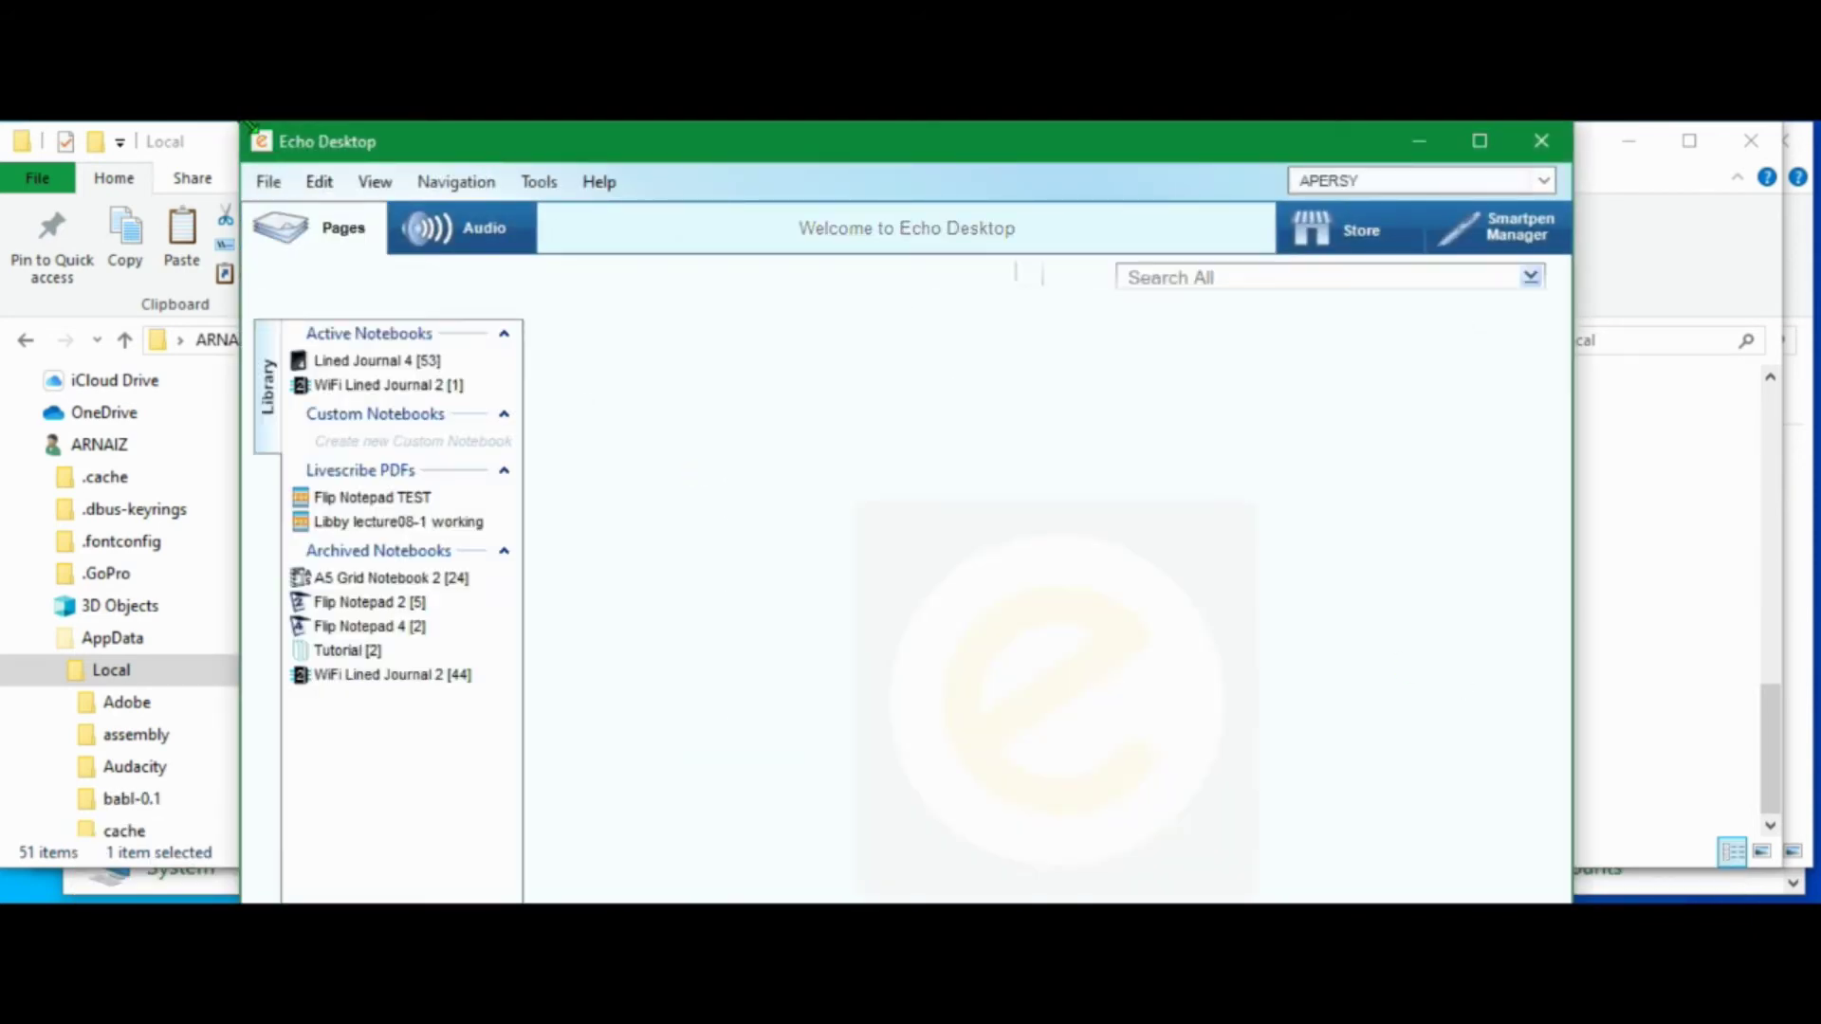
drag(479, 152, 440, 151)
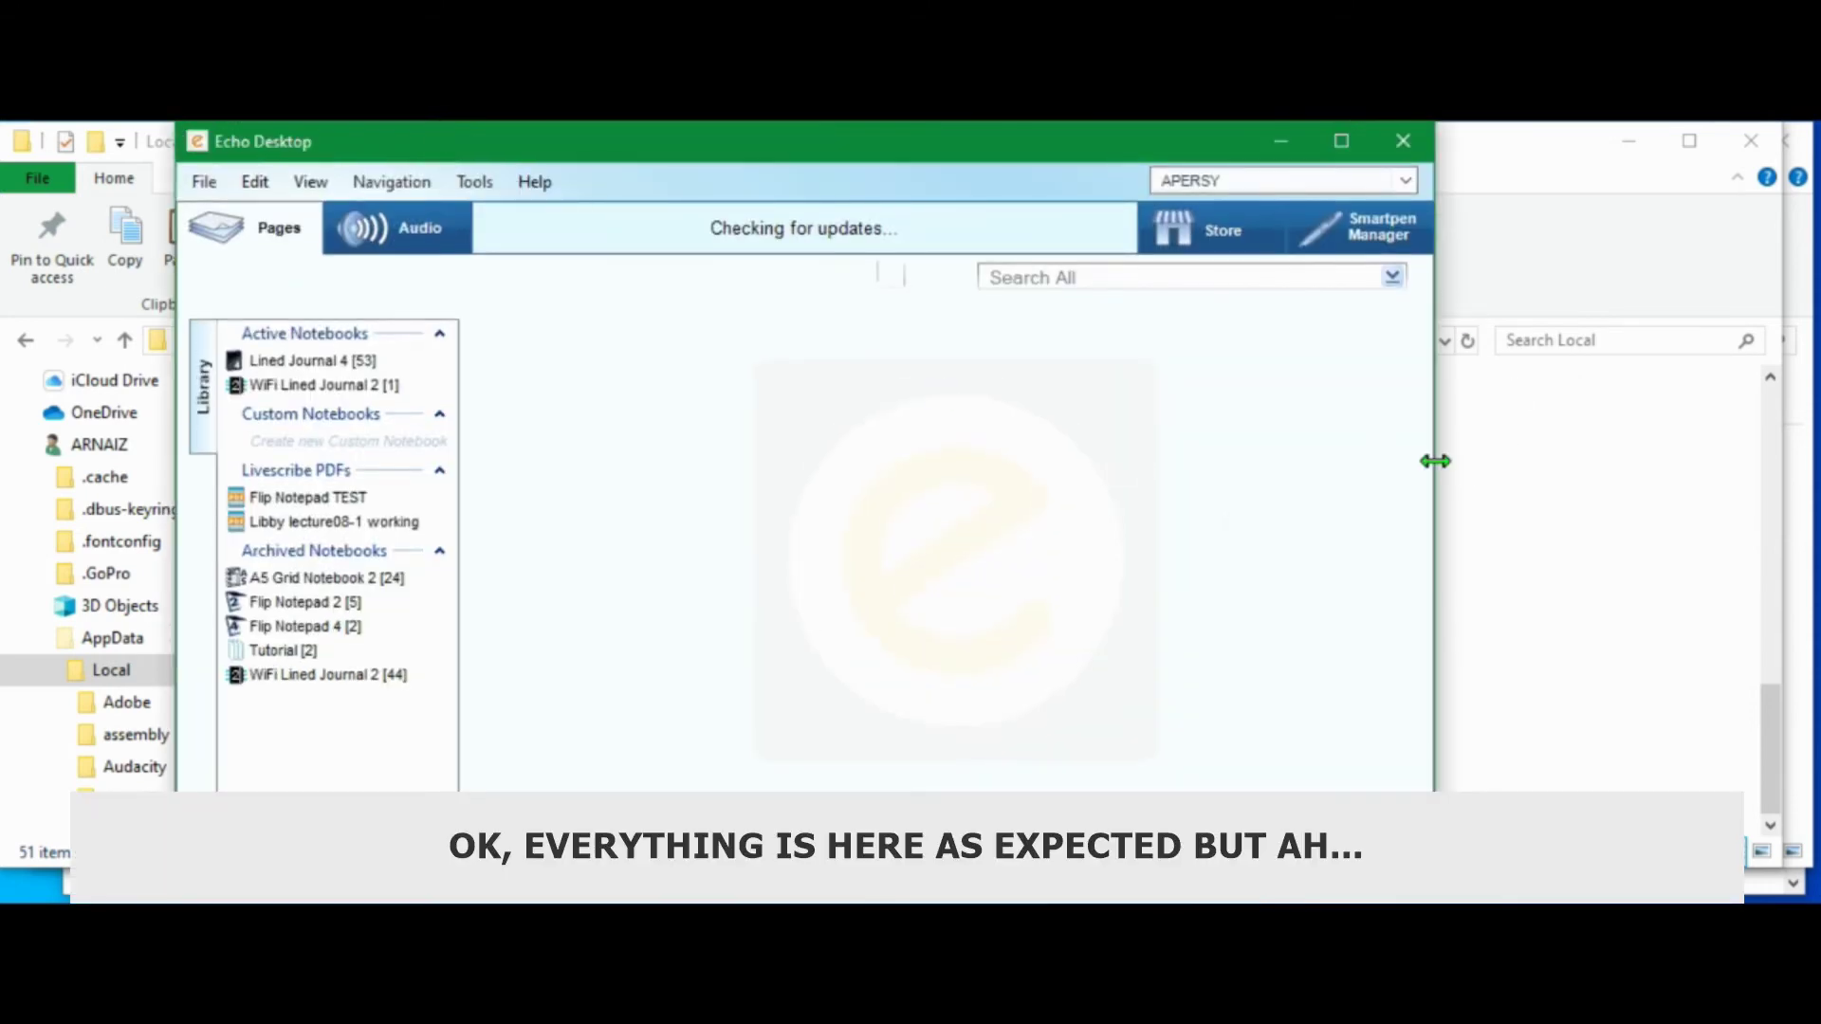
drag(1435, 461, 1683, 461)
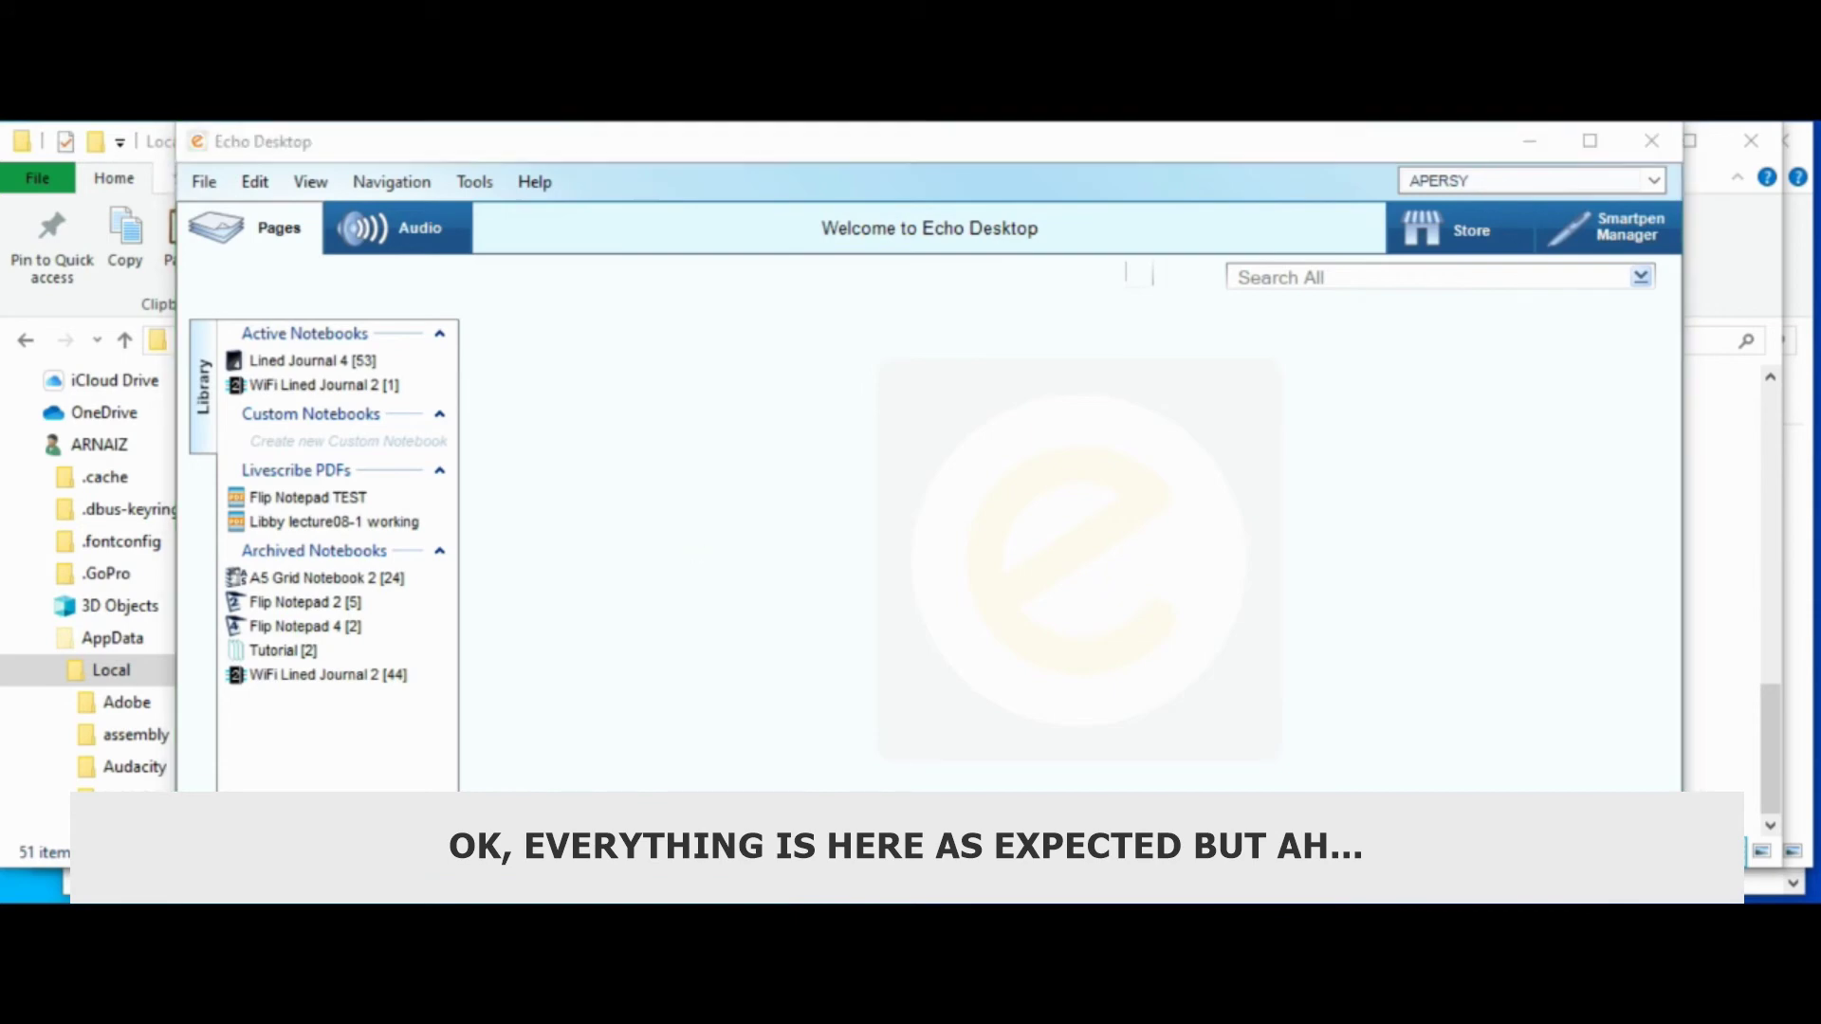
key(alt+Tab)
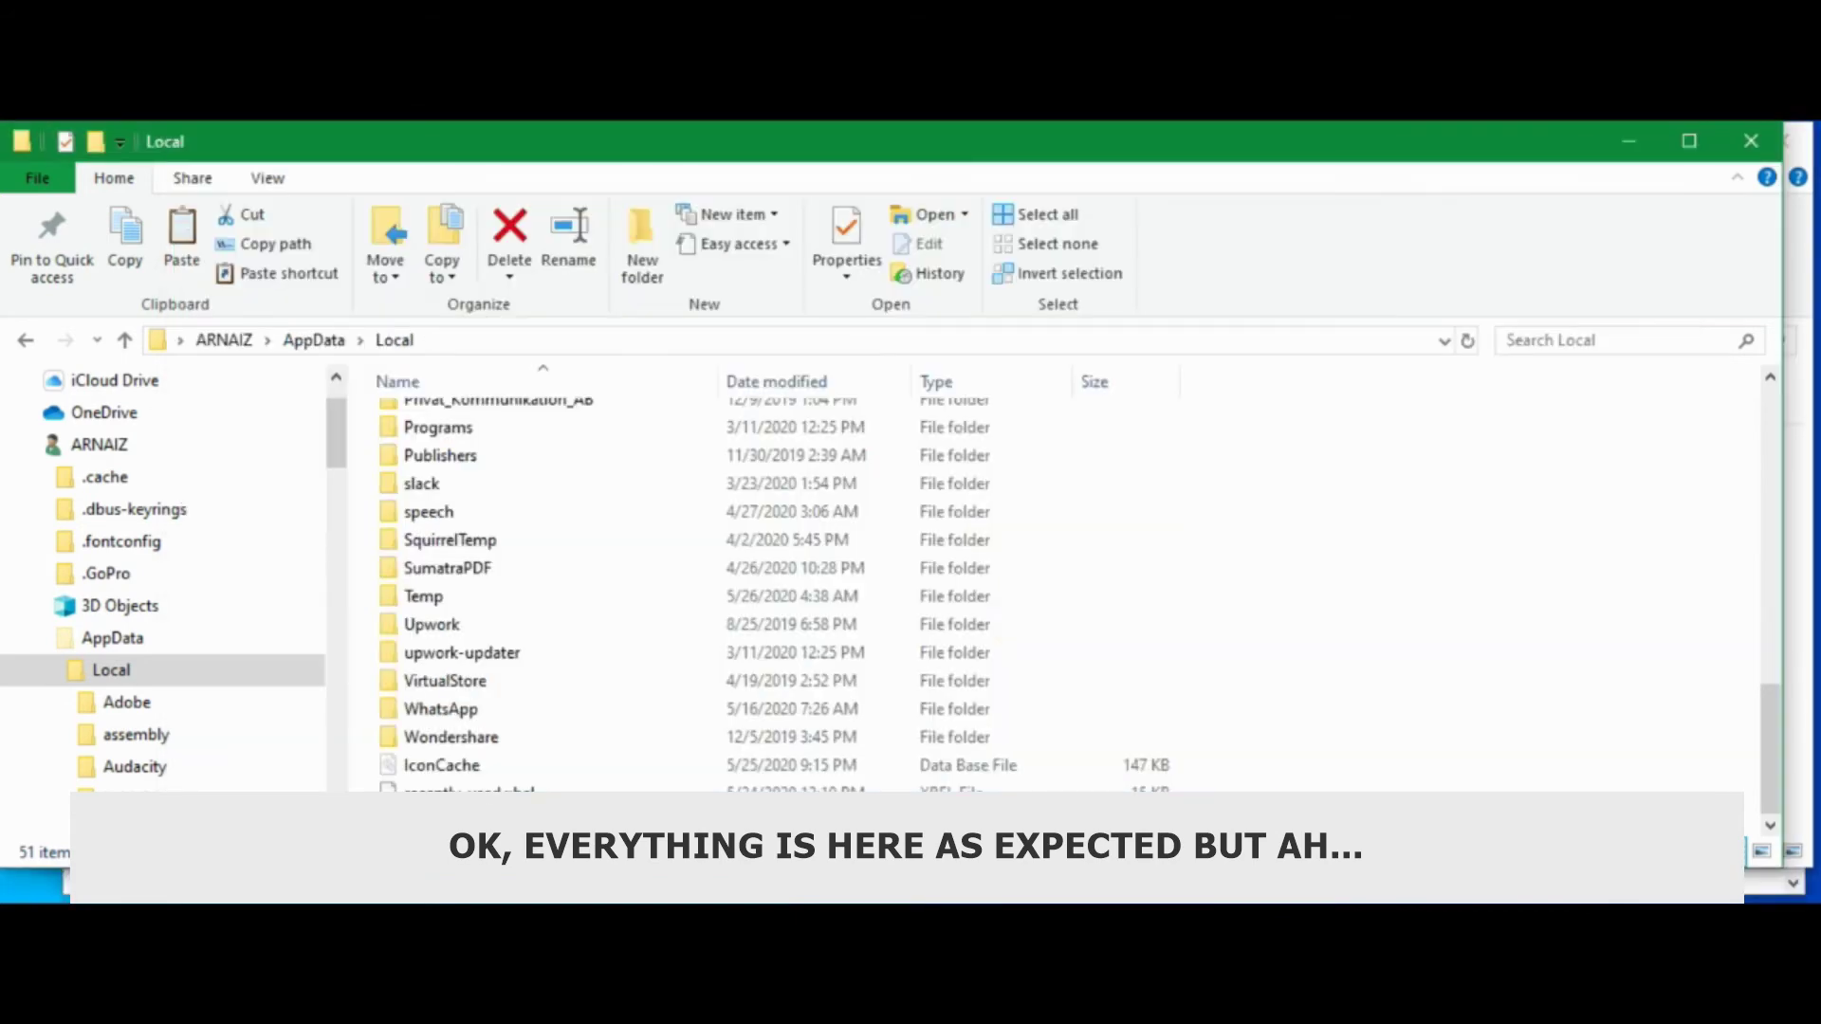
Attempt to delete the Livescribe folder and cancel the Folder In Use error.
scroll(773, 589, up, 10)
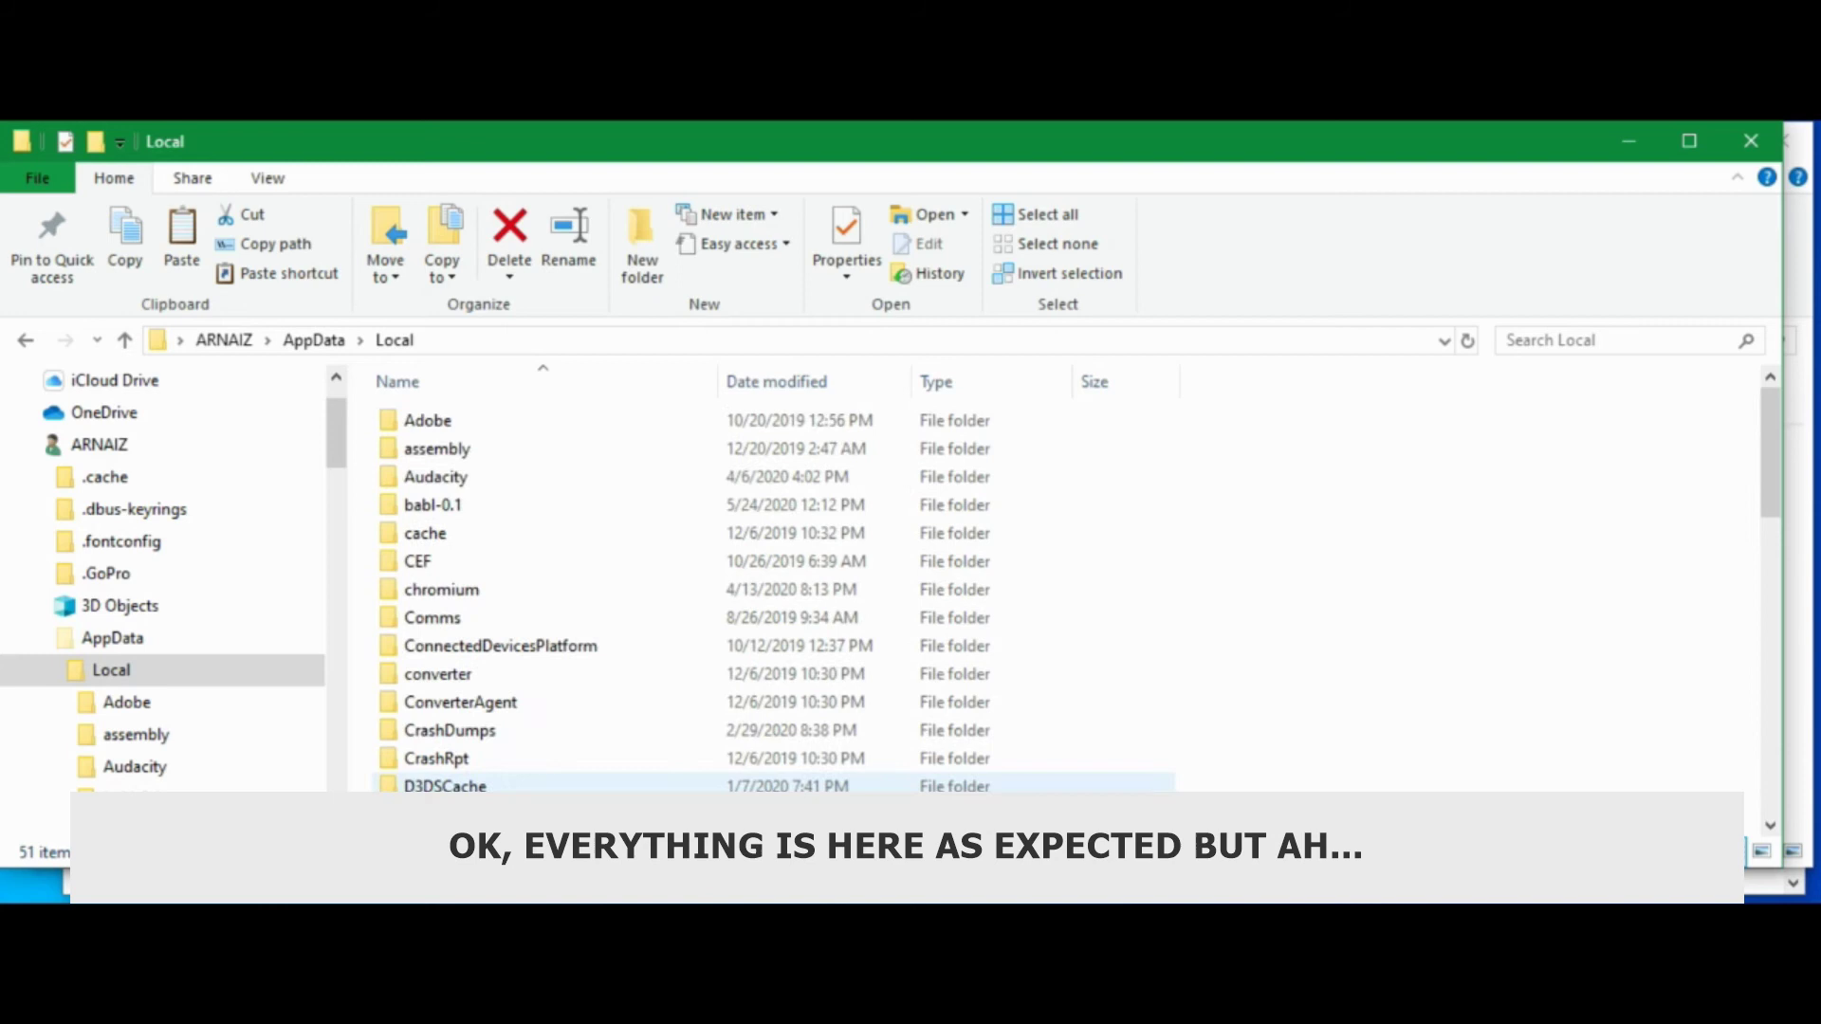
scroll(773, 588, down, 10)
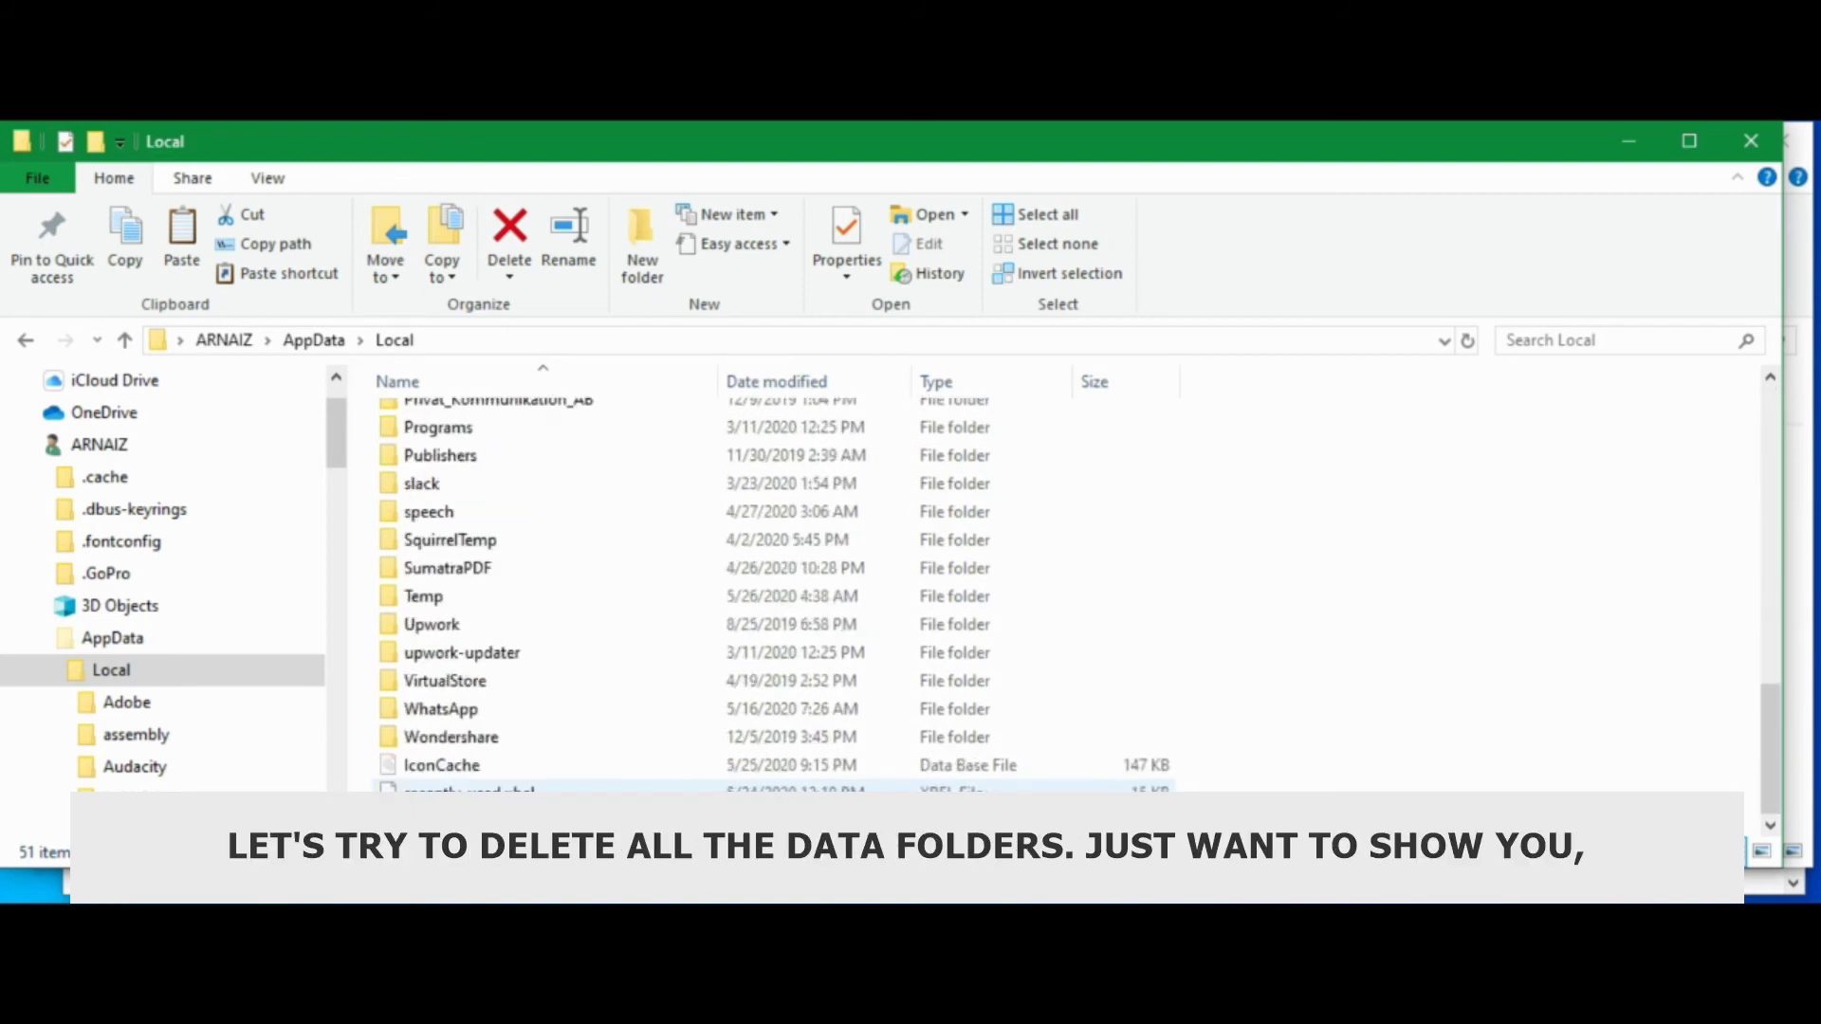
right_click(561, 789)
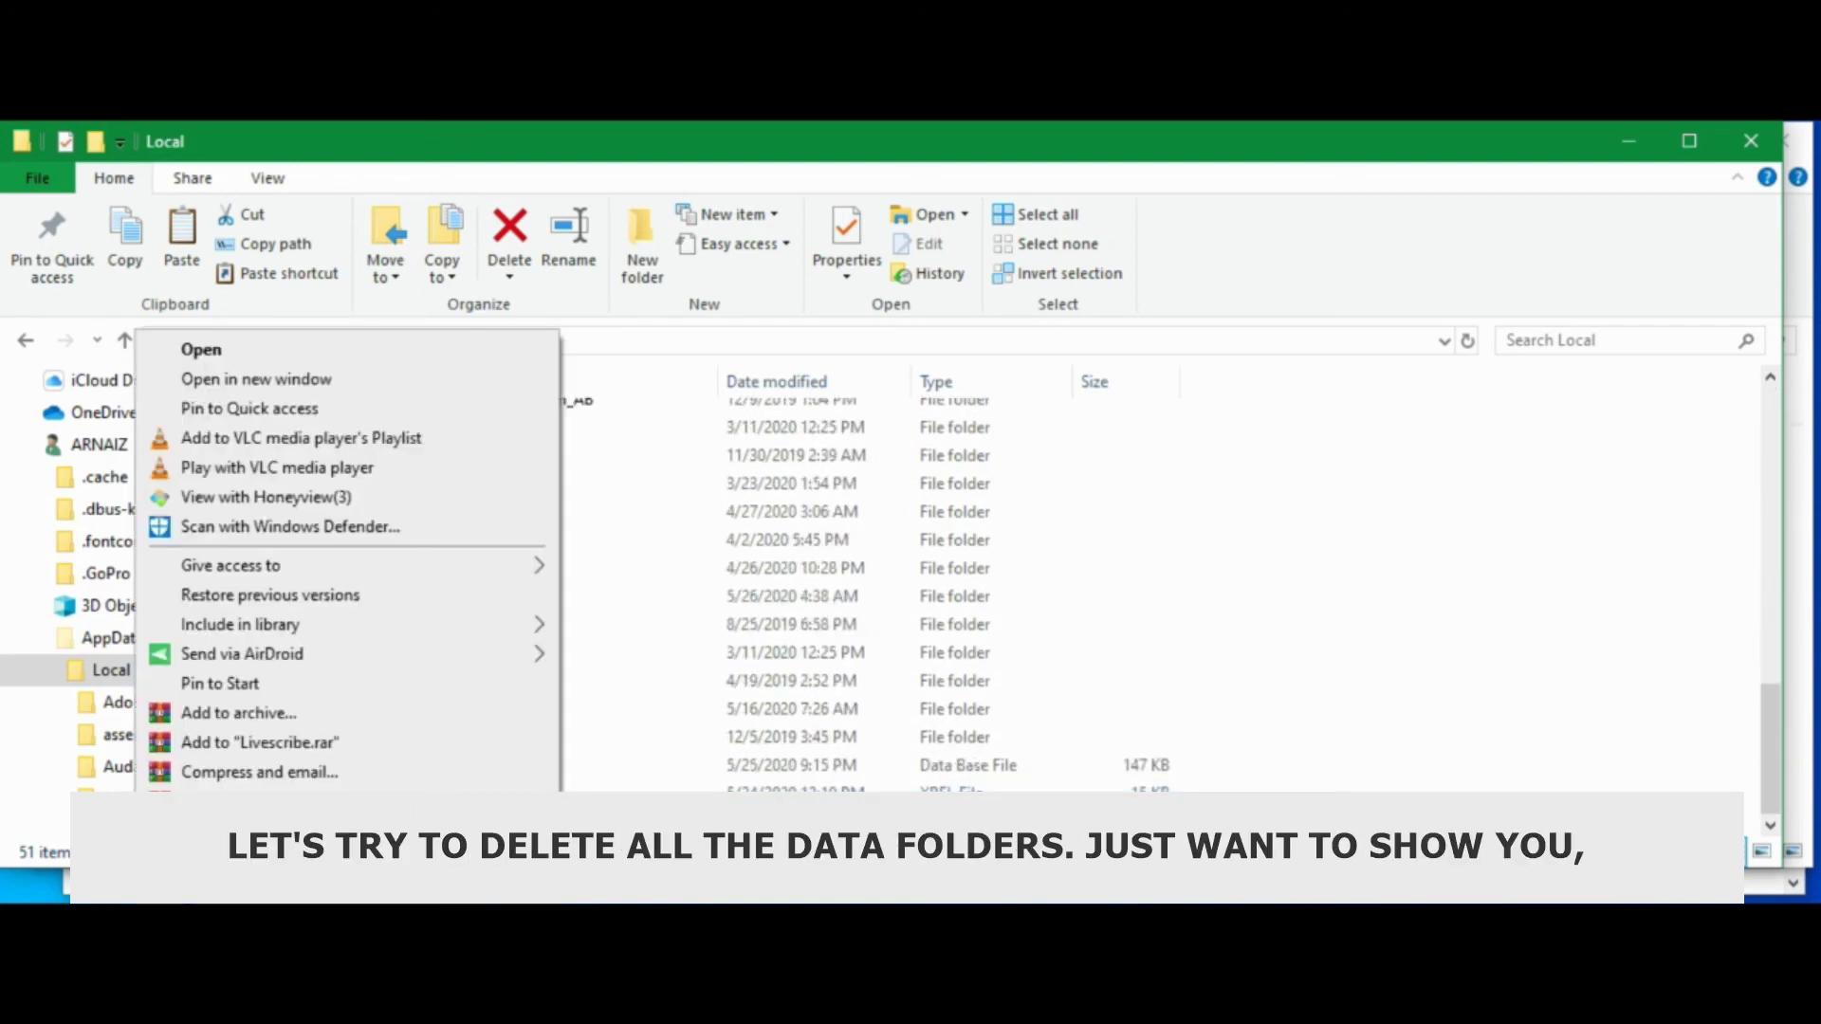
key(Delete)
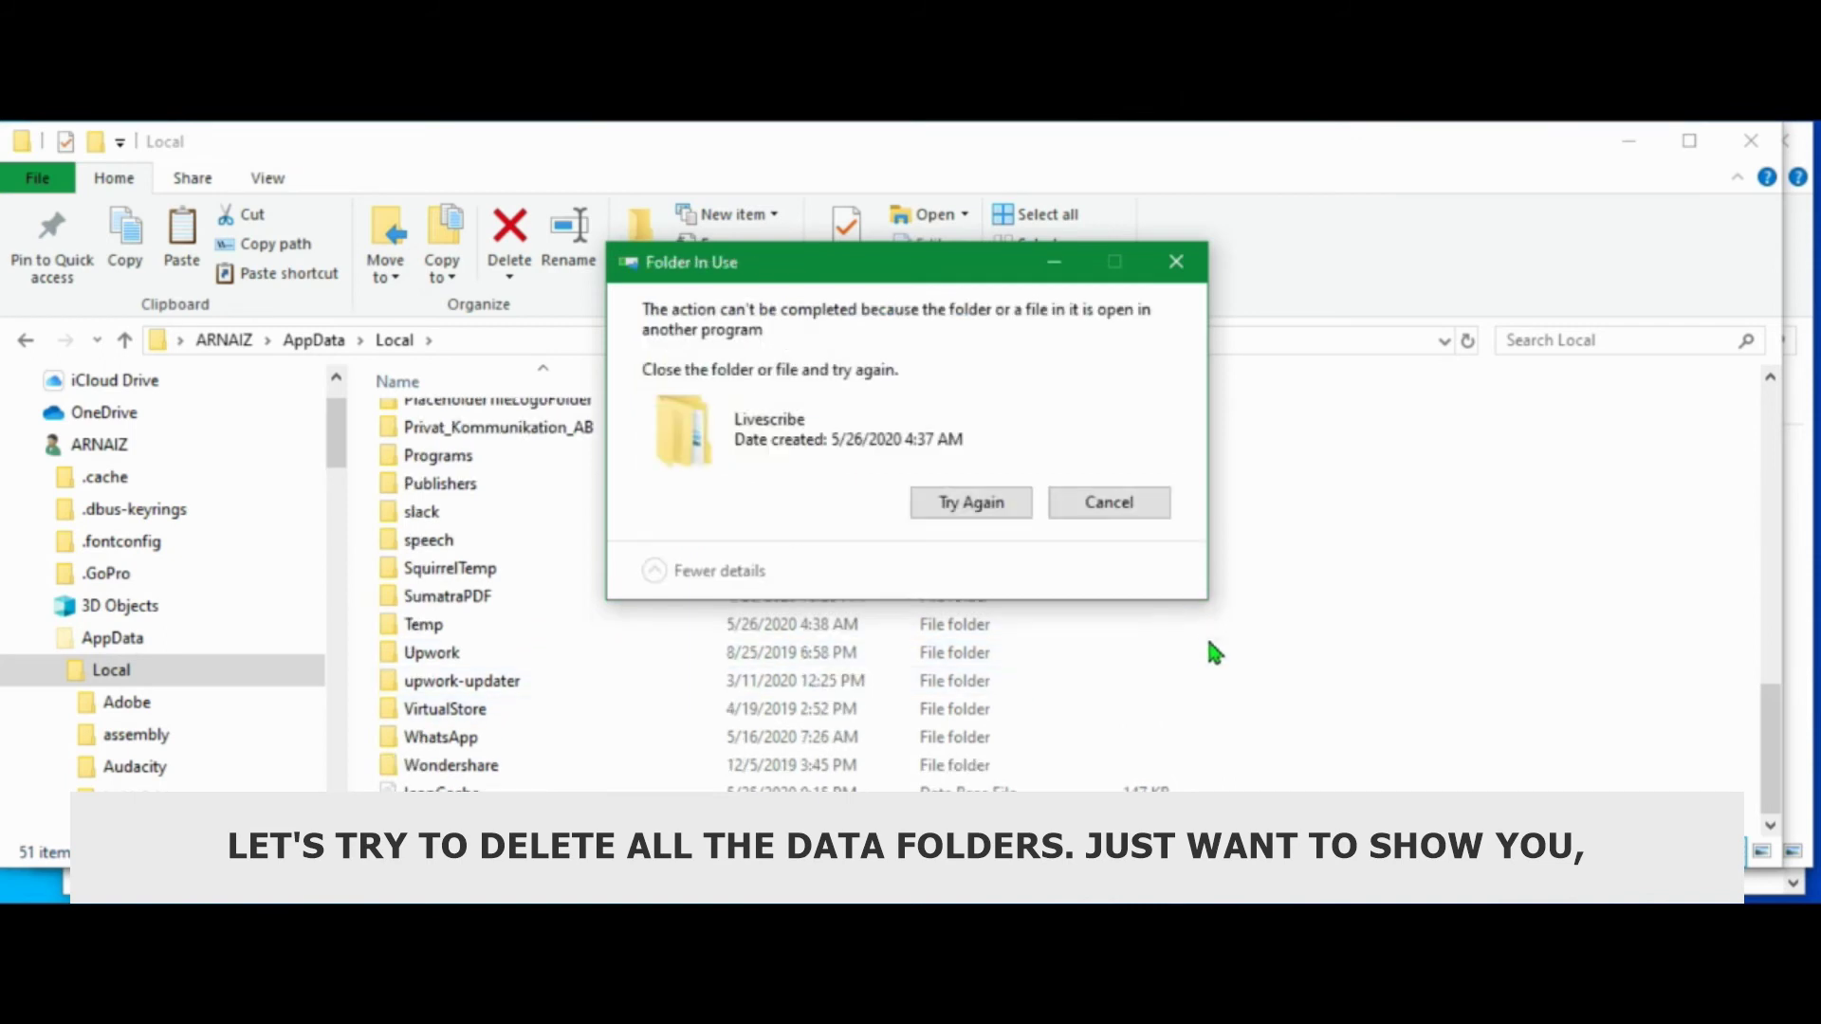
click(1121, 517)
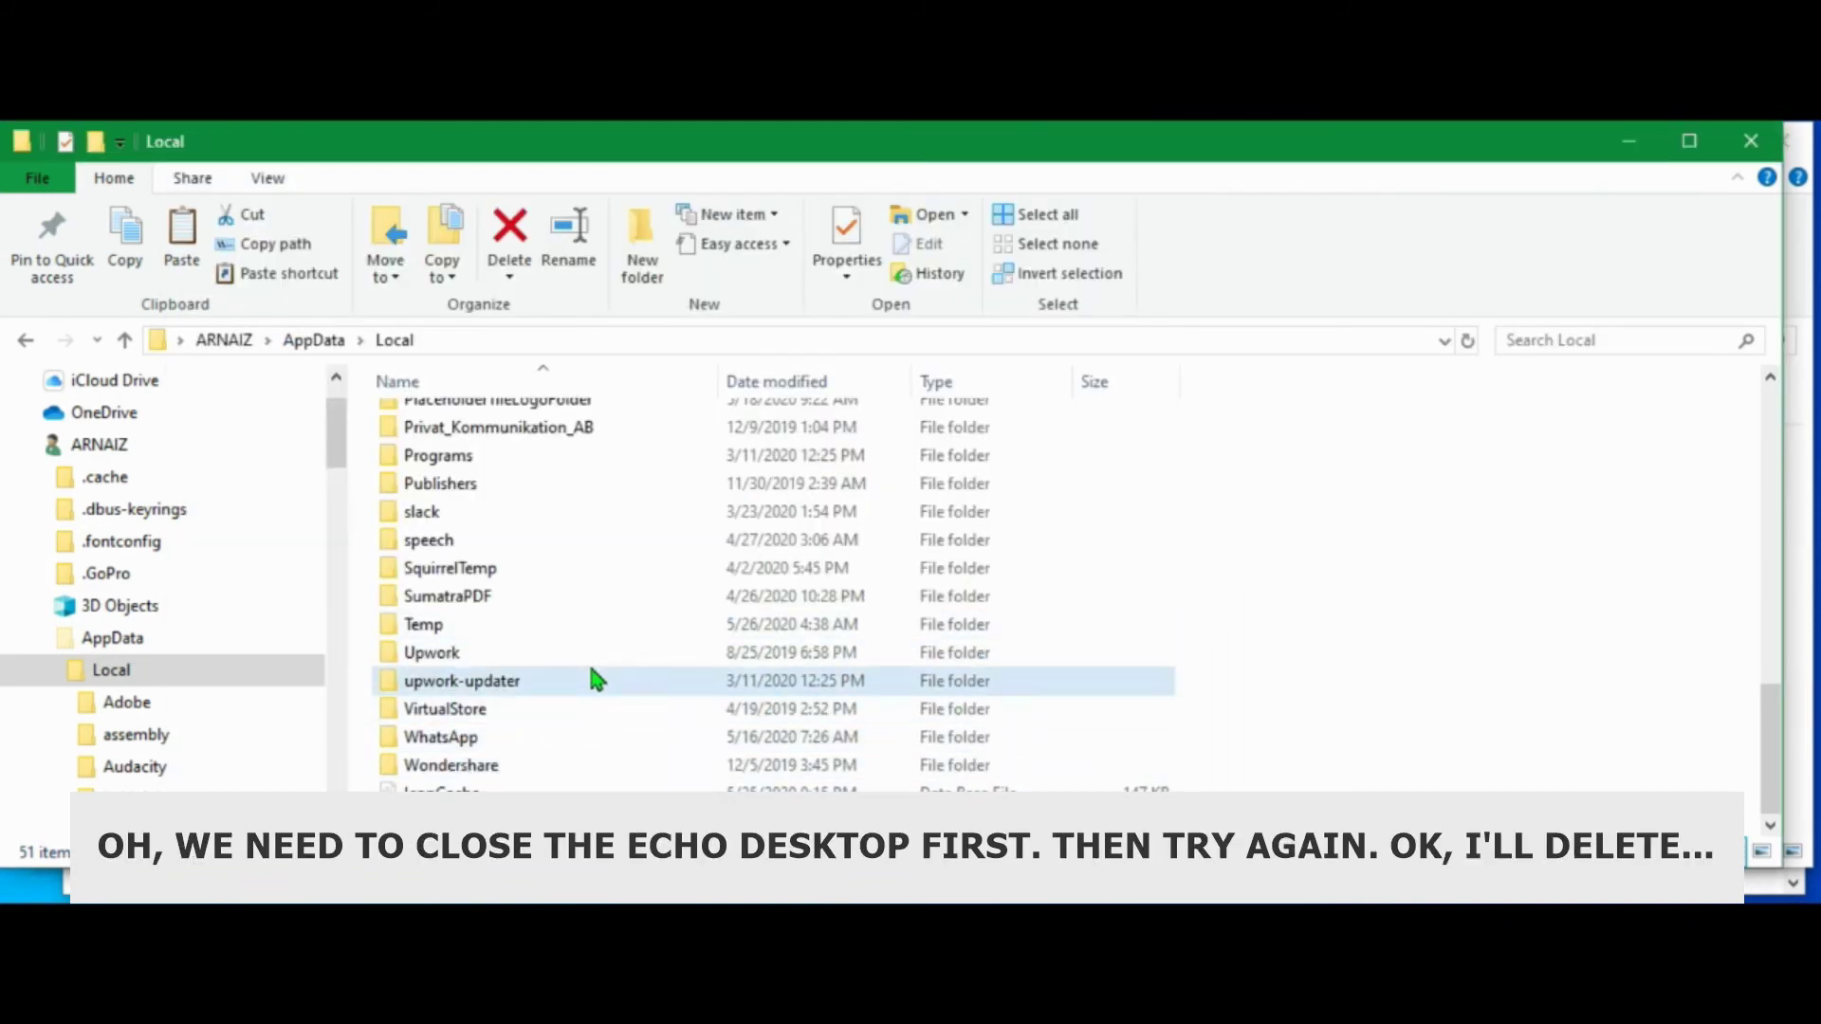
Delete the Livescribe folder to the Recycle Bin.
scroll(683, 607, up, 5)
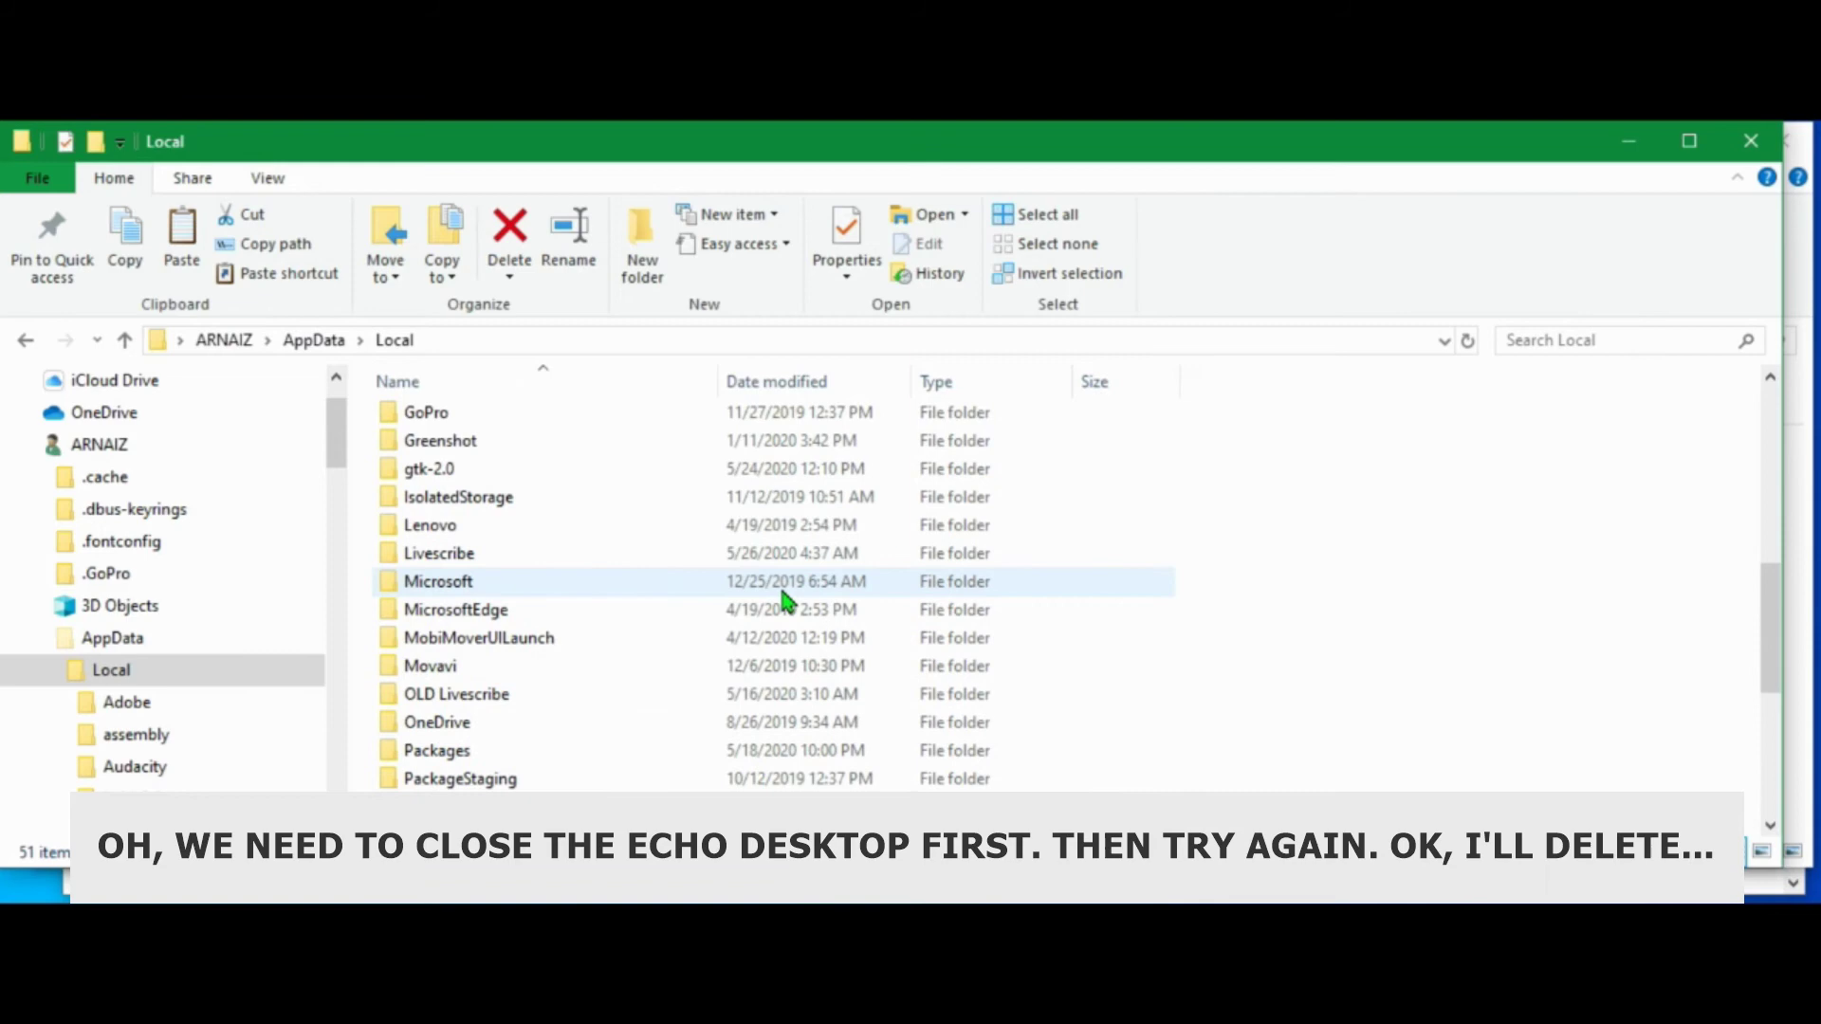
right_click(534, 557)
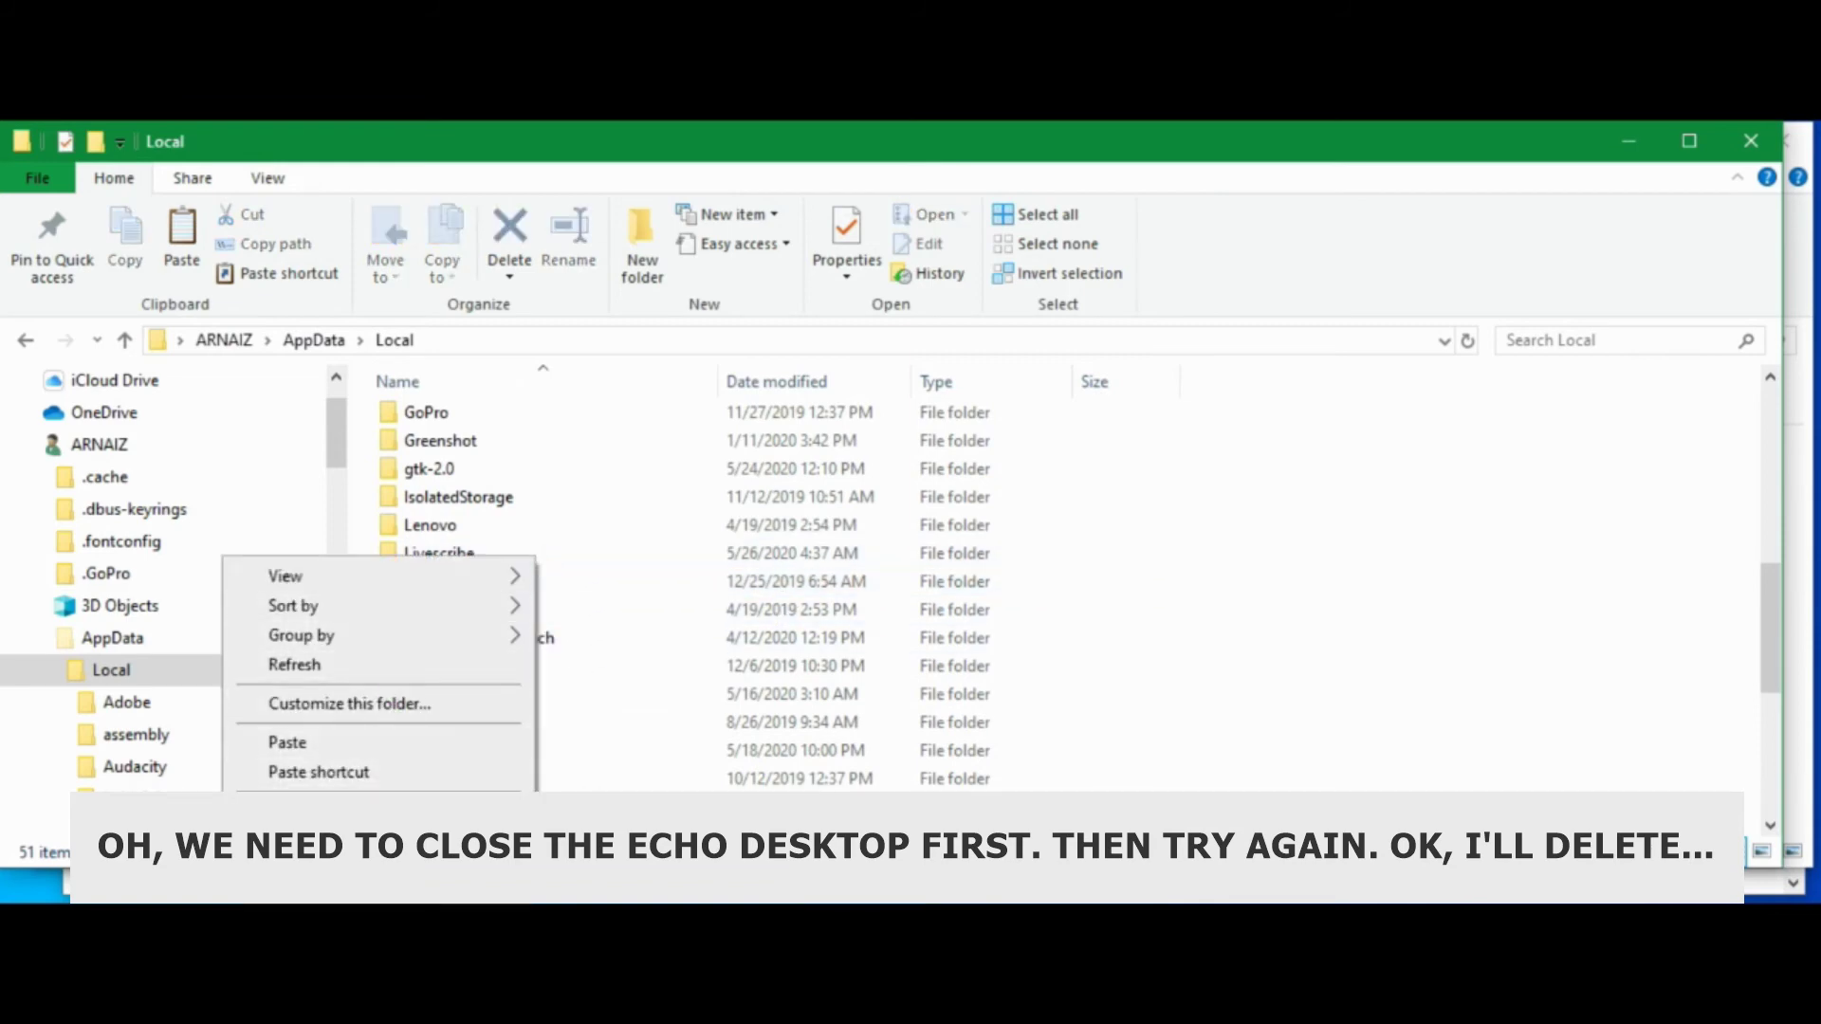
click(602, 615)
click(459, 563)
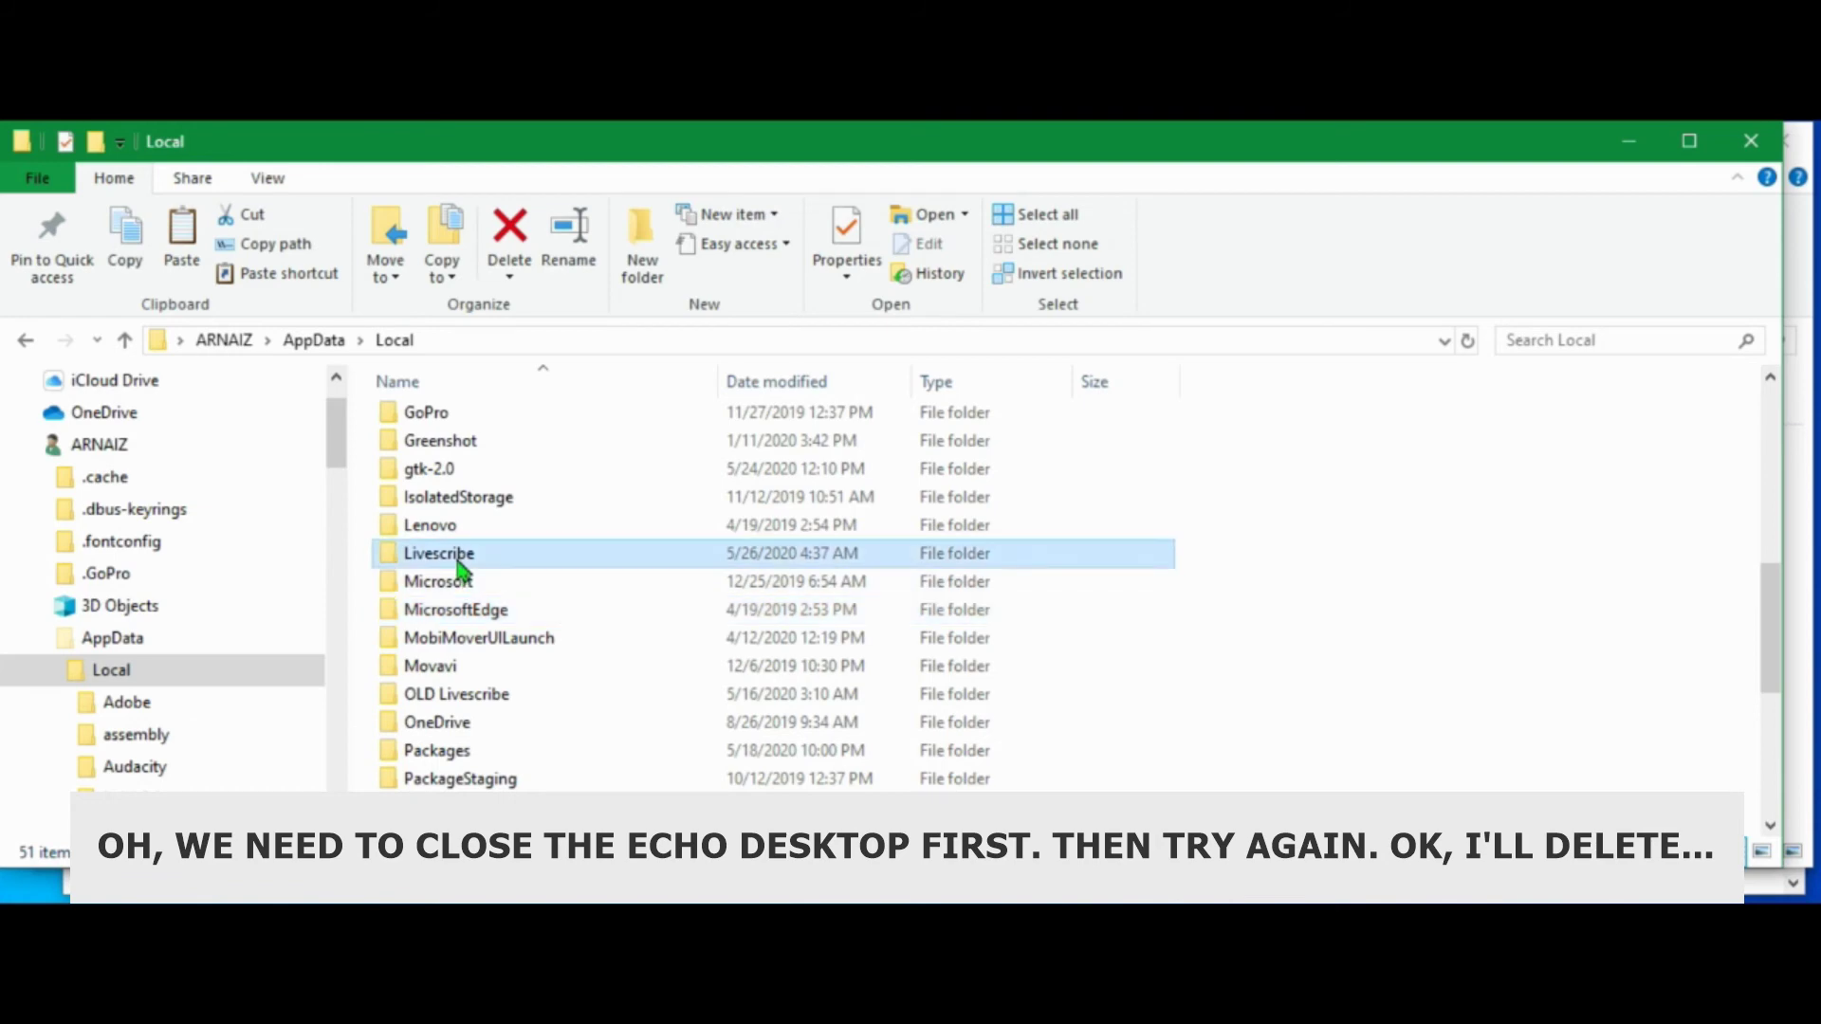
click(510, 237)
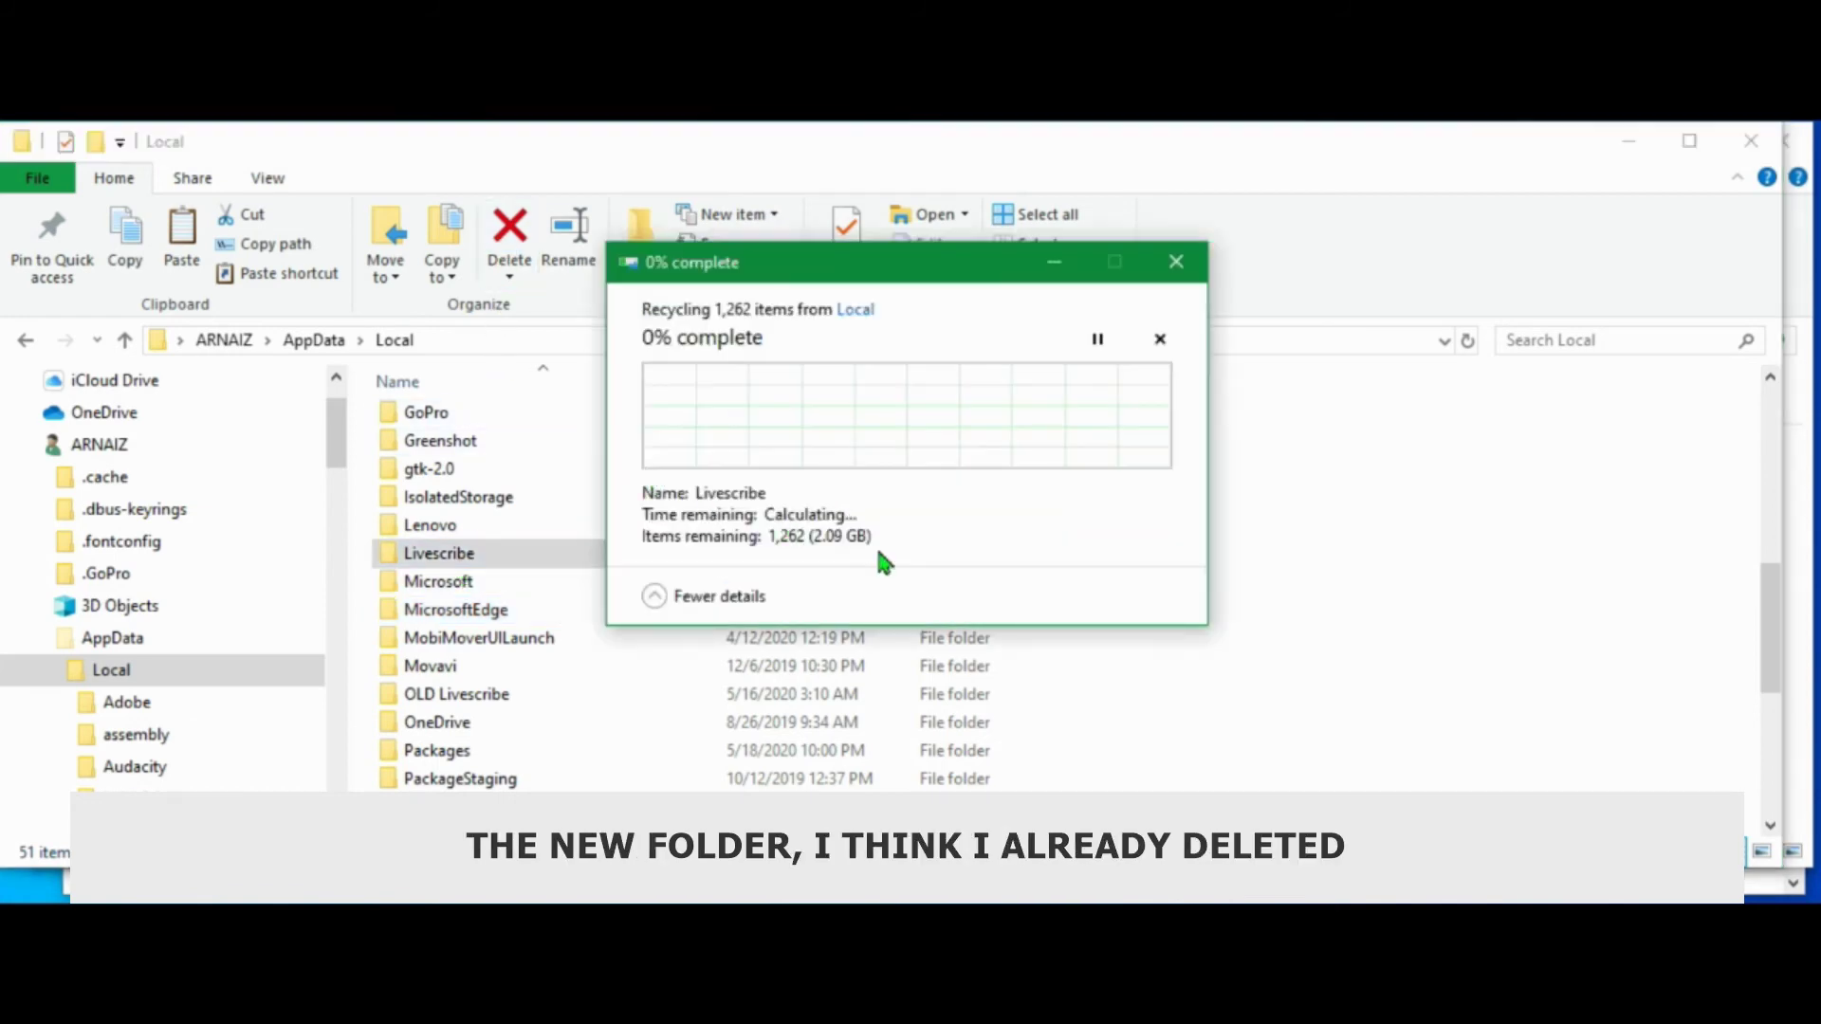
Delete the OLD Livescribe folder, leaving 49 items in AppData\Local.
scroll(1185, 550, down, 5)
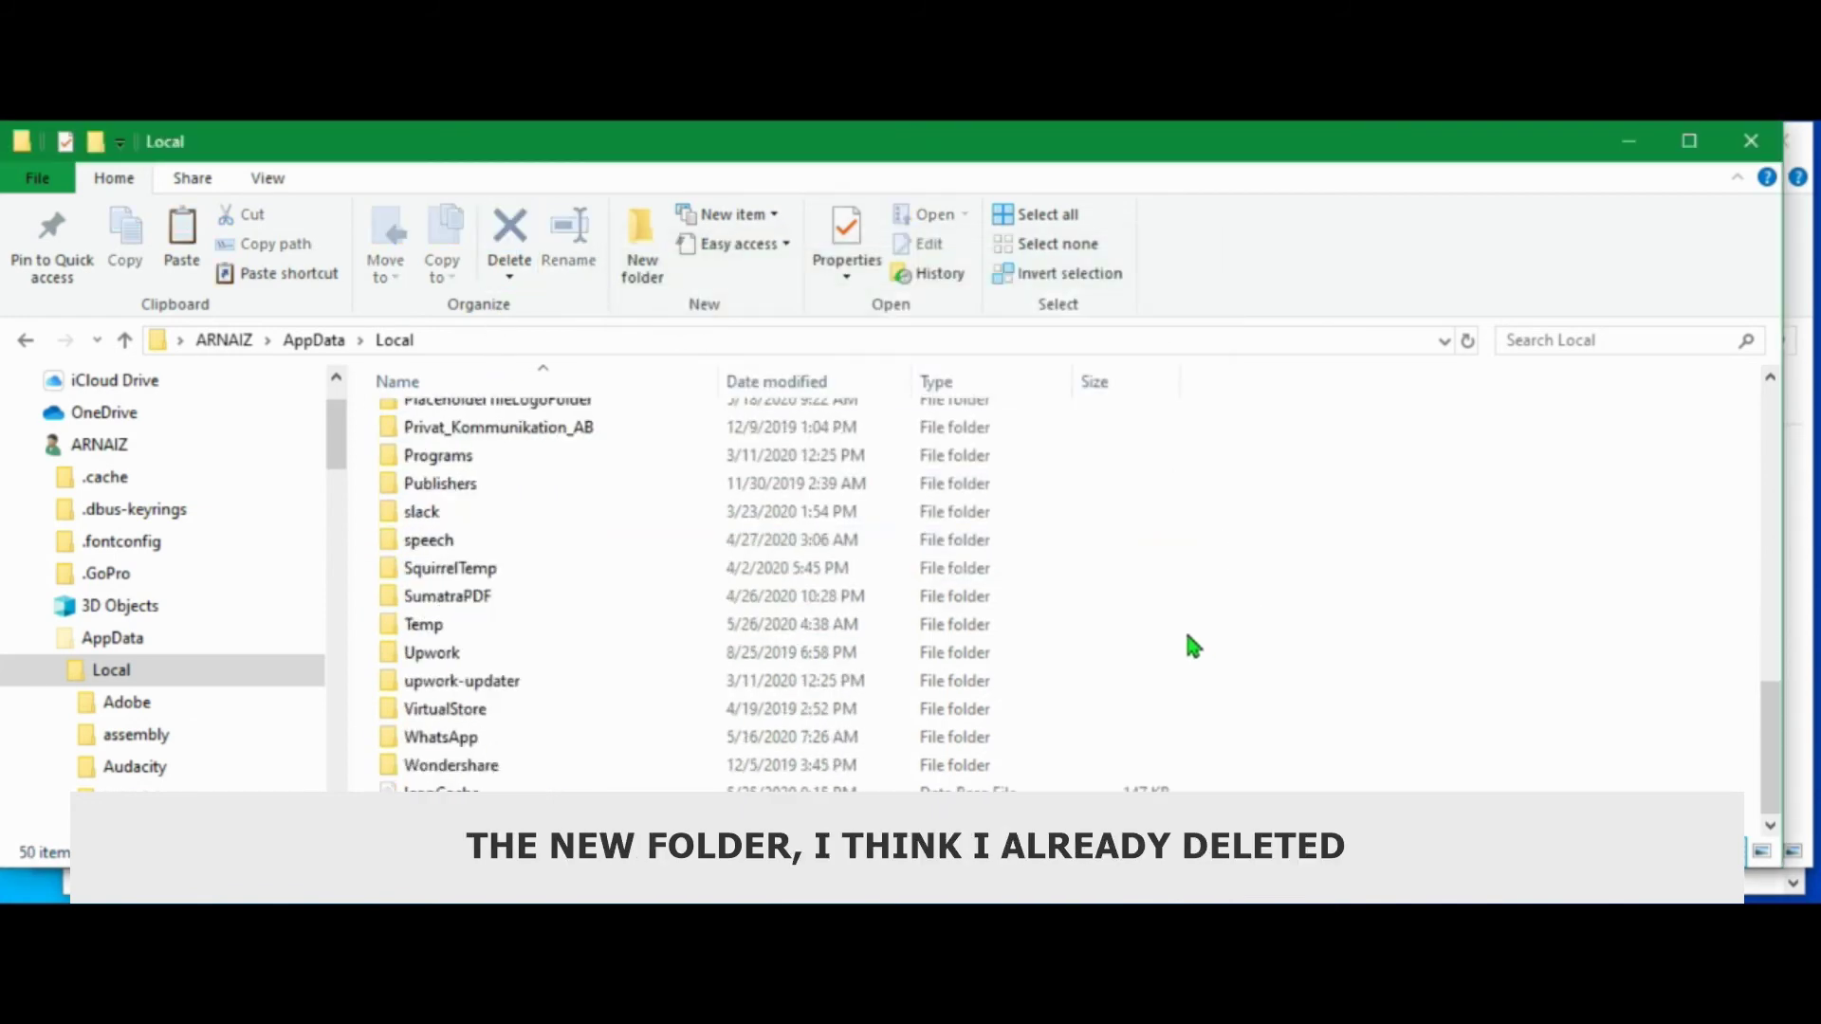
scroll(1191, 642, up, 2)
click(503, 444)
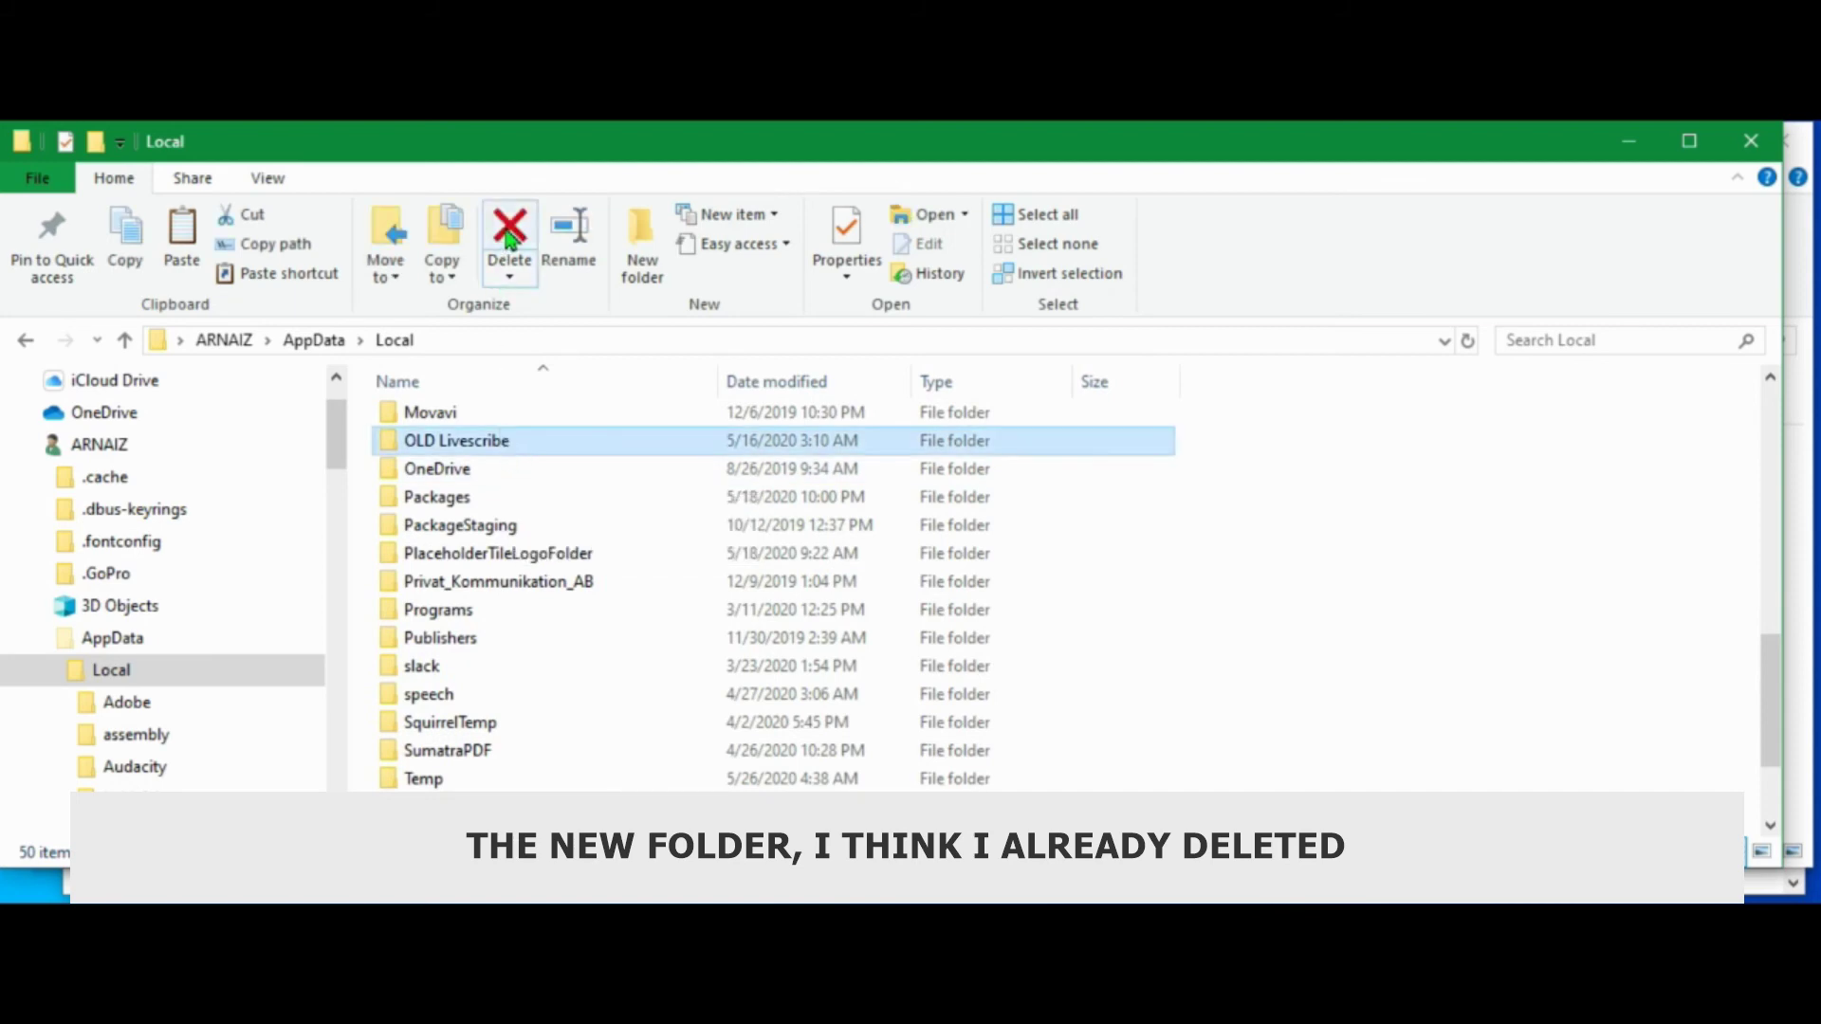
click(509, 237)
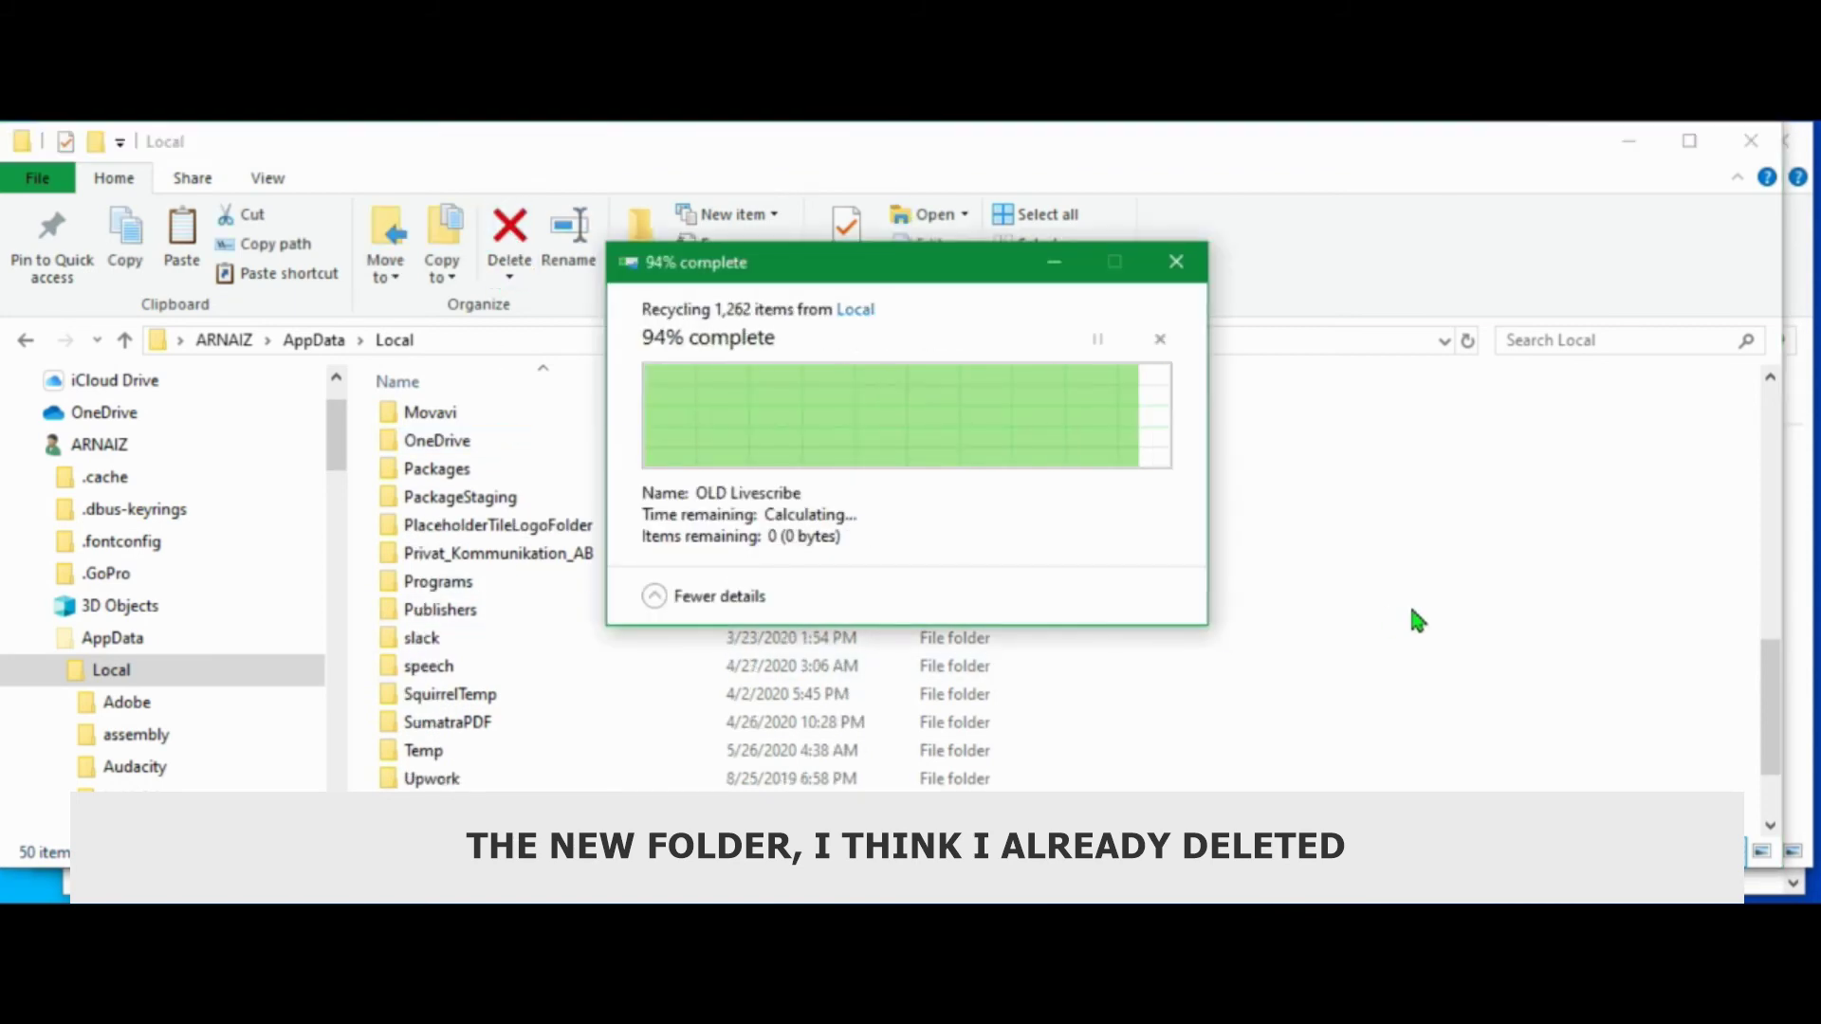
drag(1750, 676, 1753, 432)
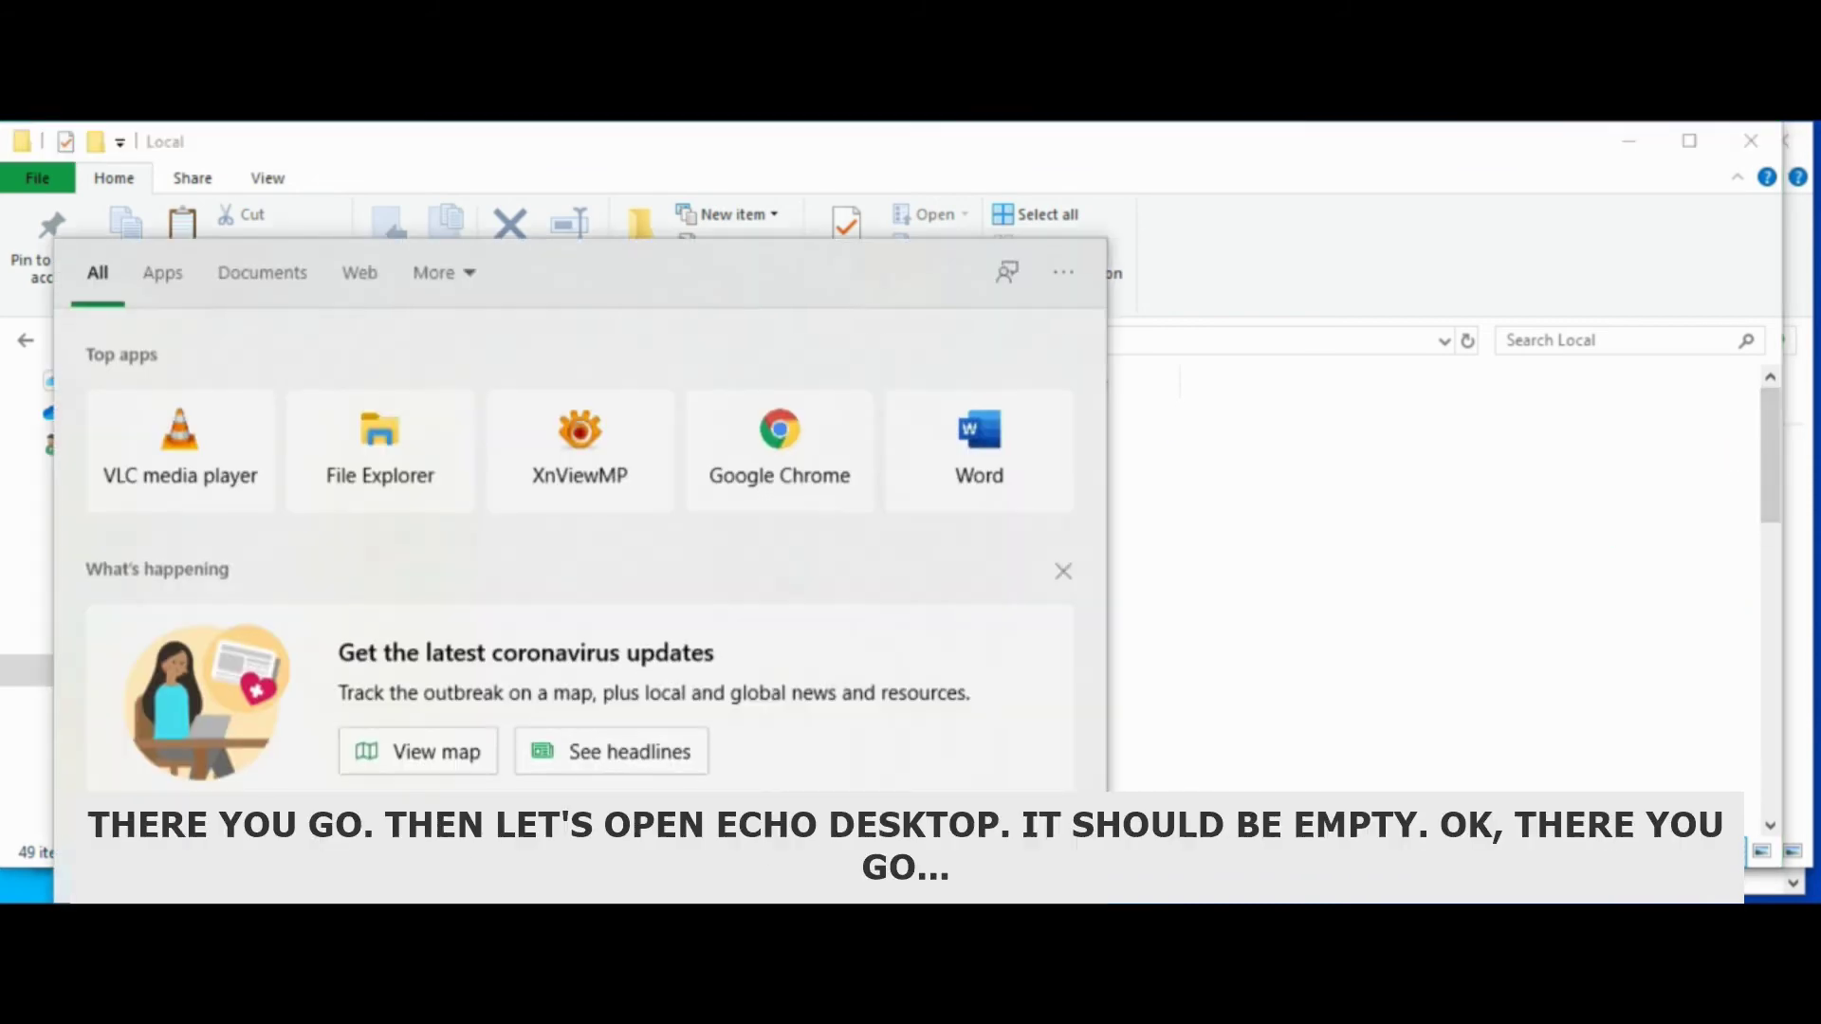
Launch Echo Desktop, widen its window to see the empty library, then close it and dismiss the Critical Error.
text(echo)
click(195, 404)
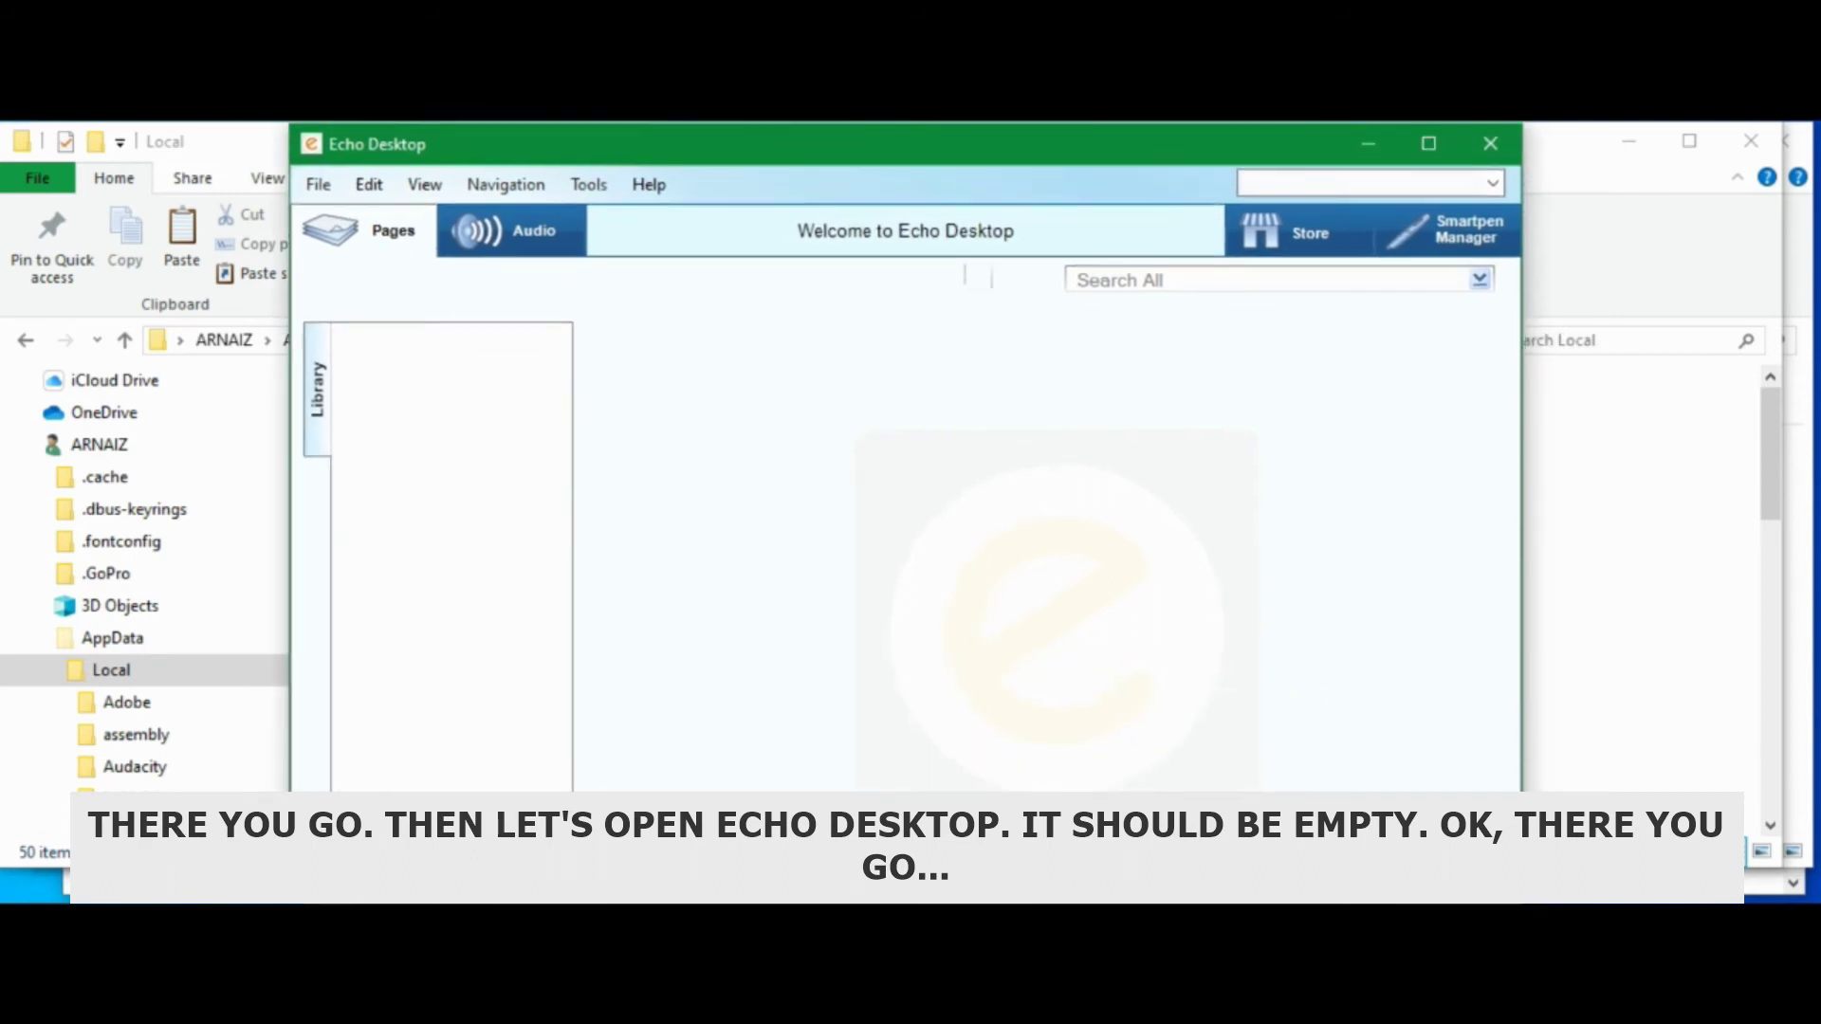
drag(1522, 894, 1806, 891)
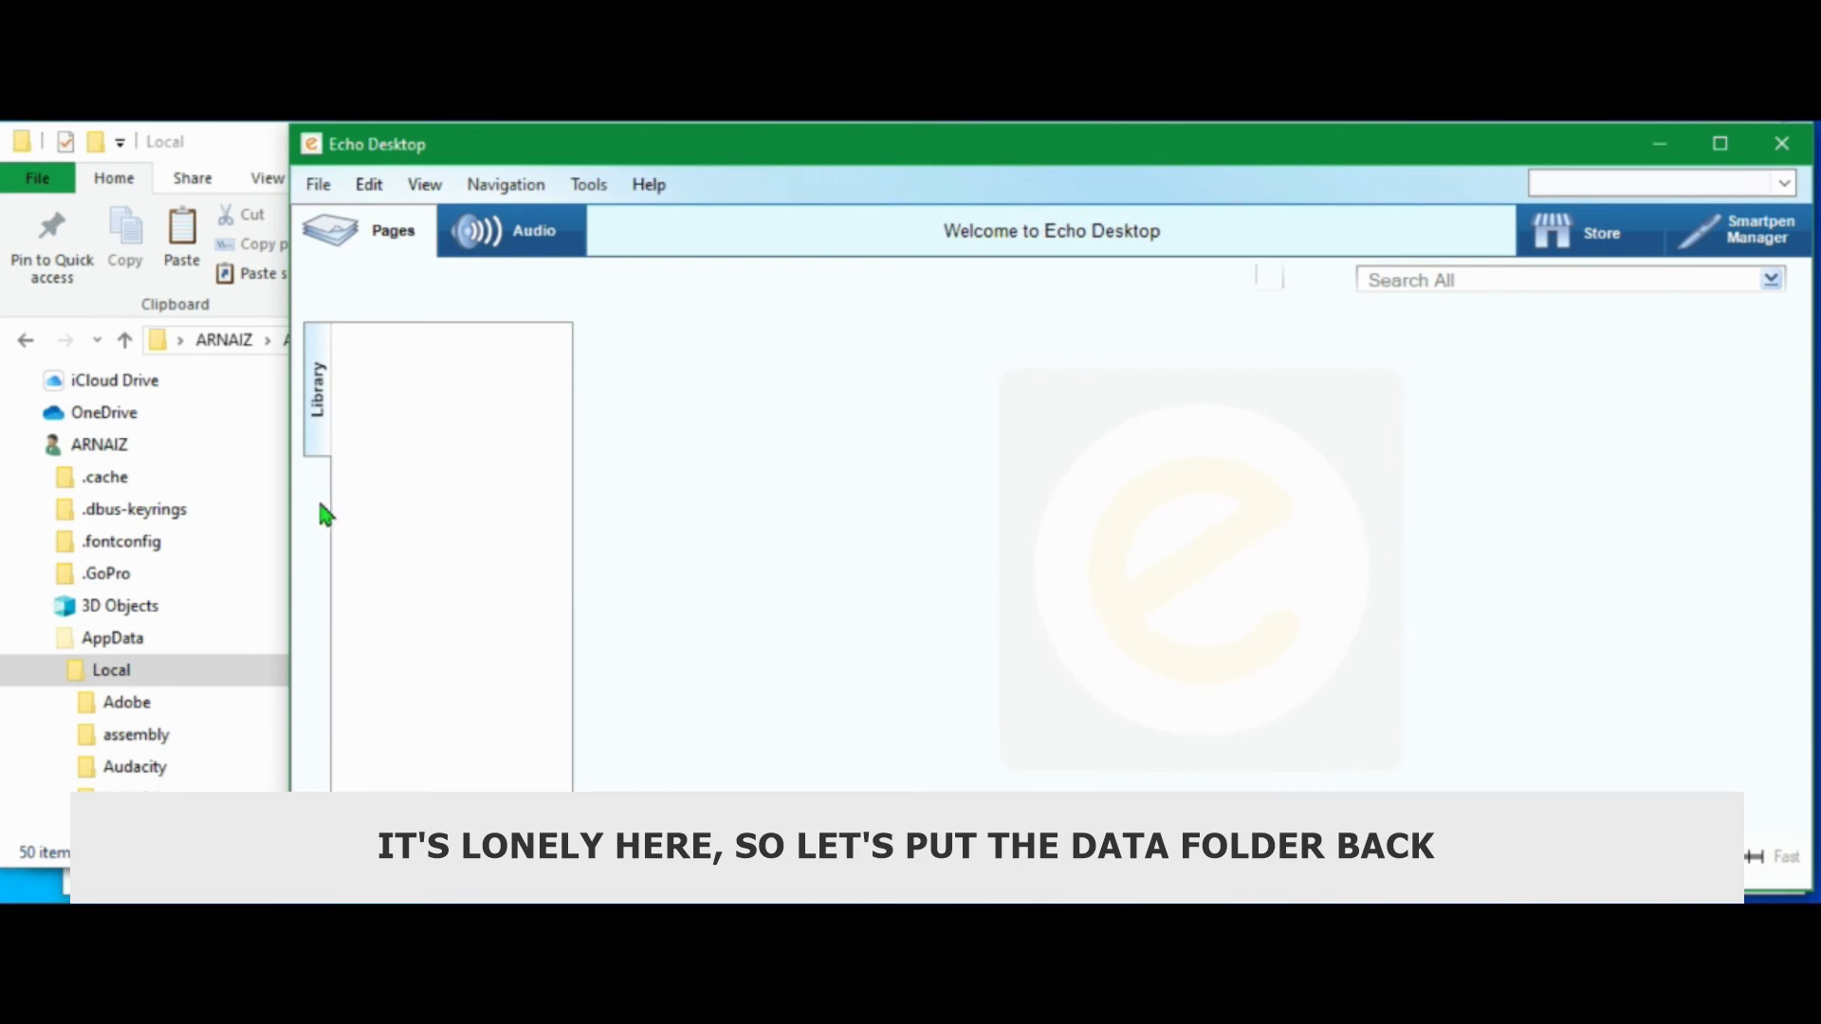
drag(286, 496, 160, 507)
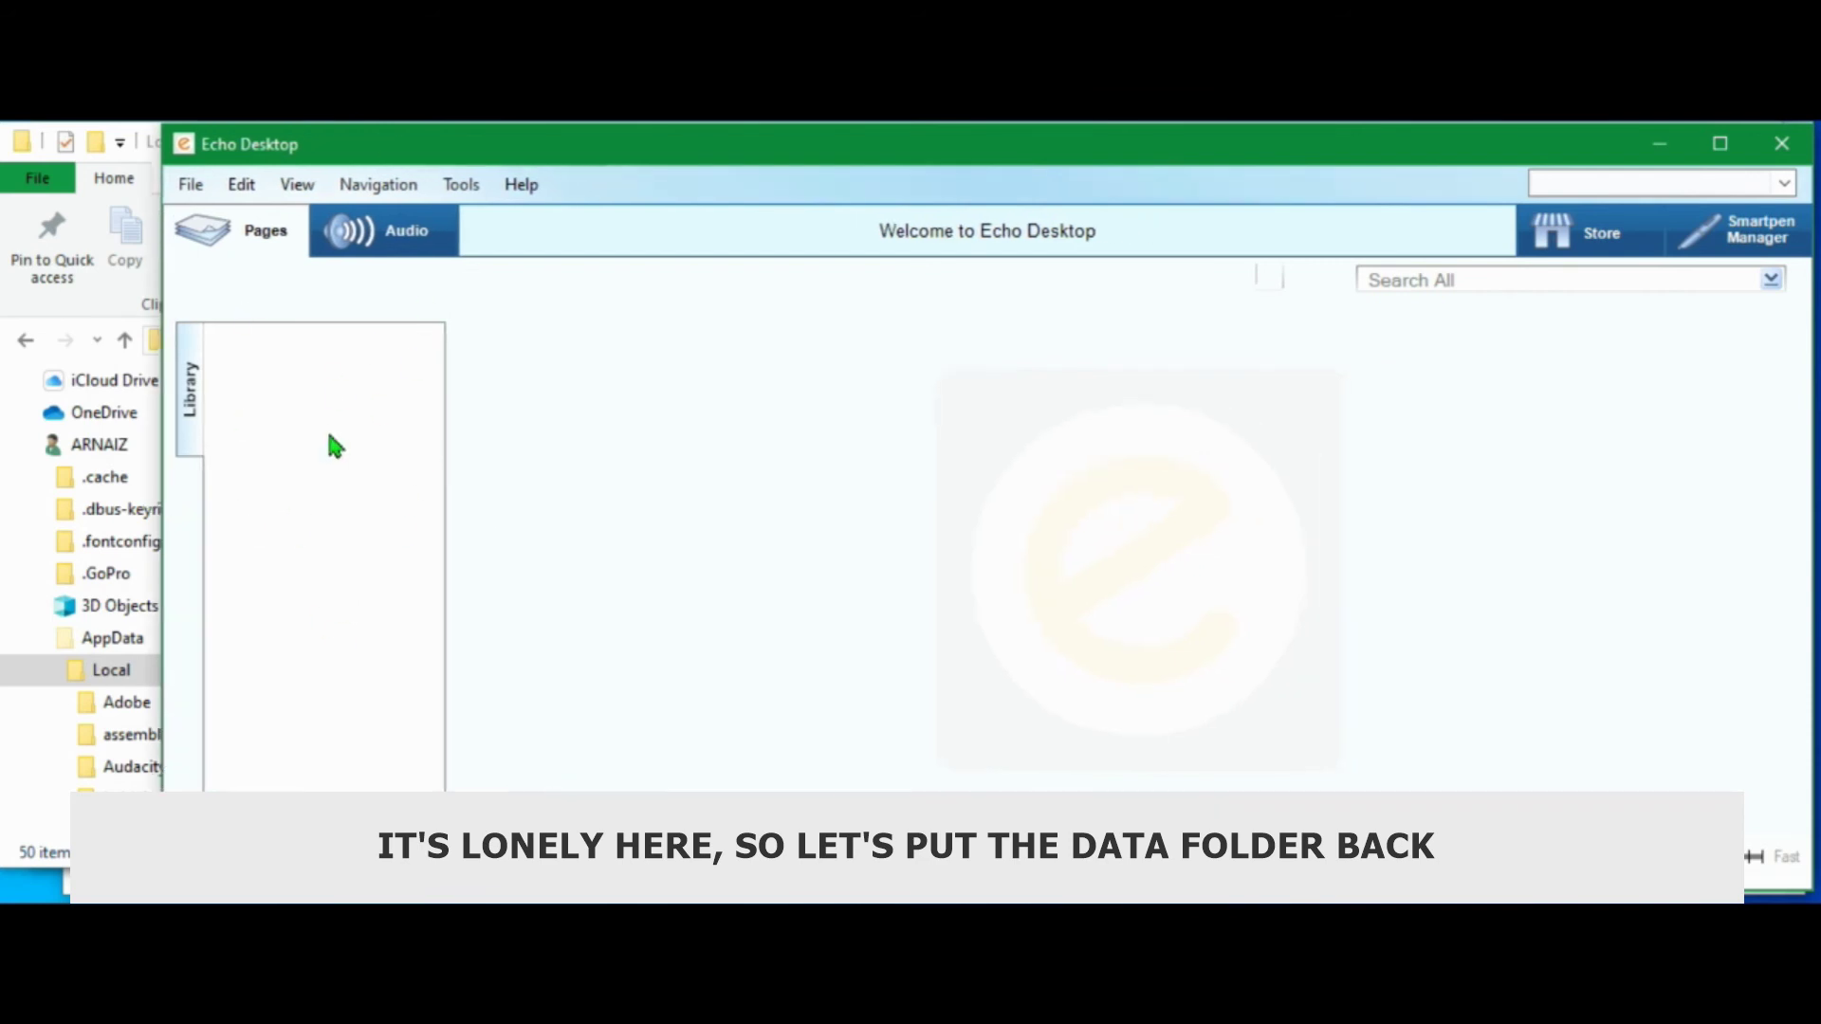
click(1777, 144)
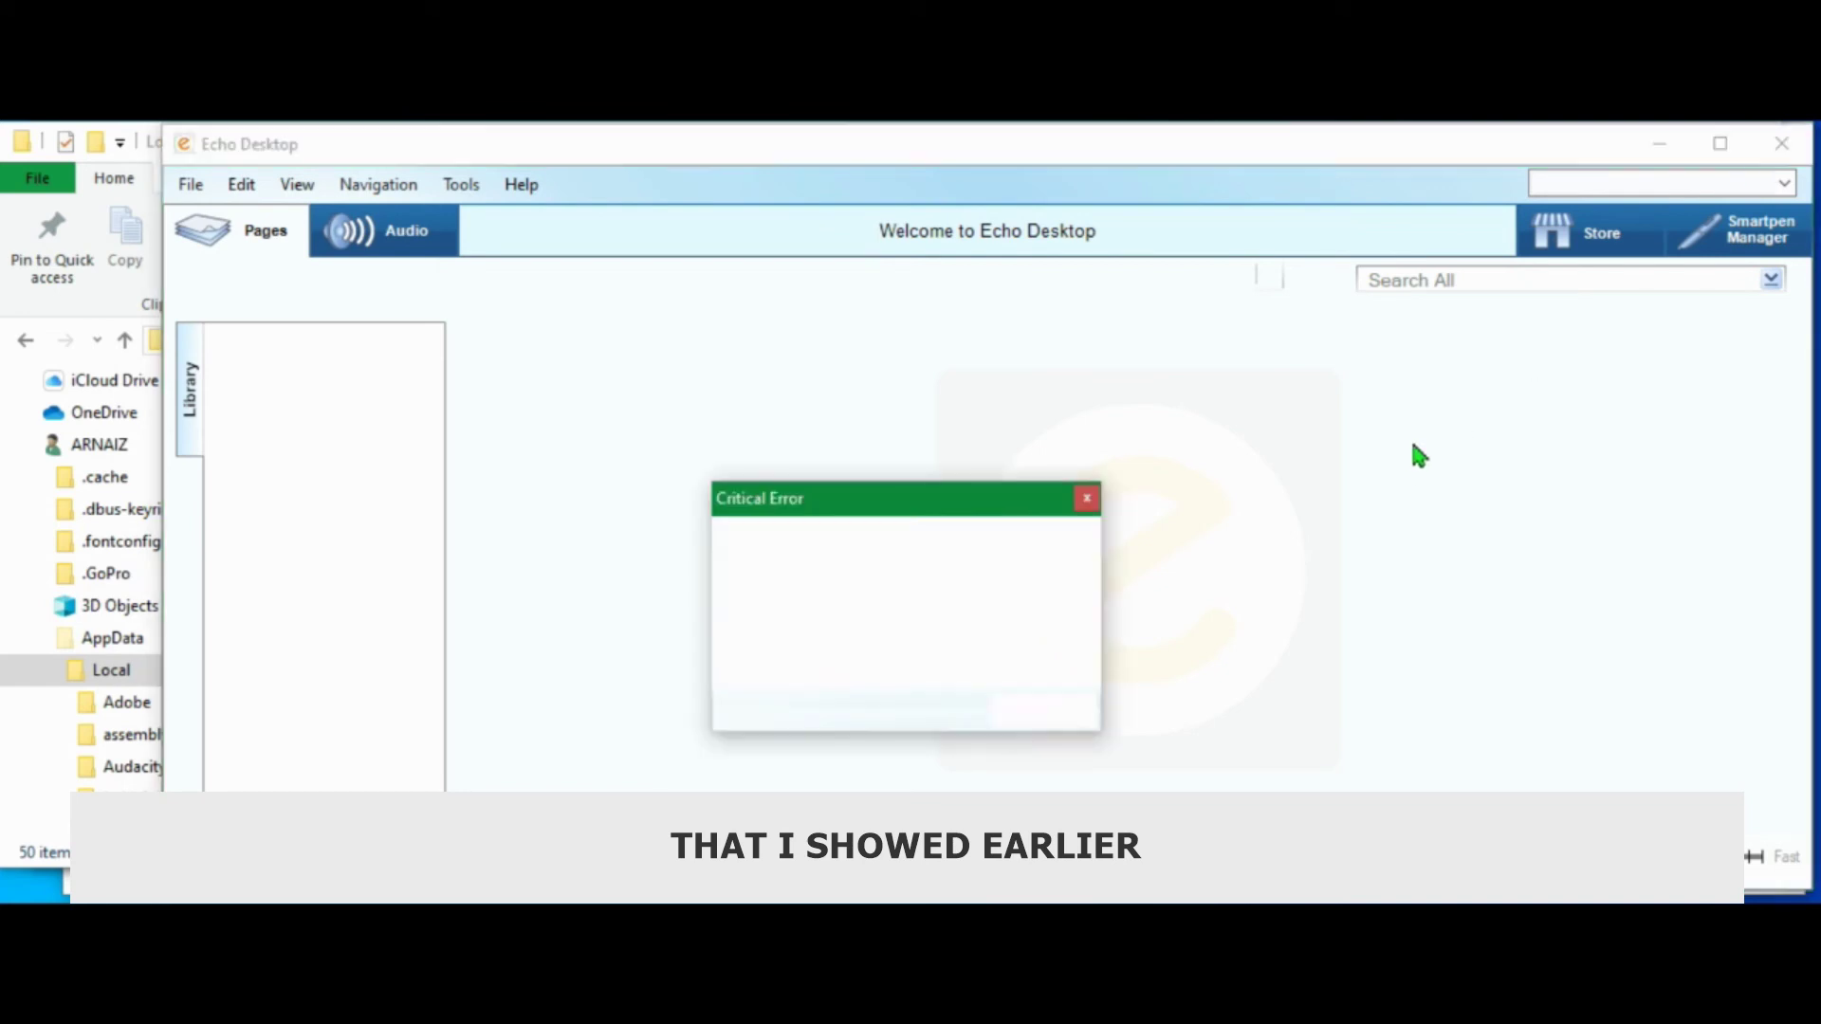
click(1061, 711)
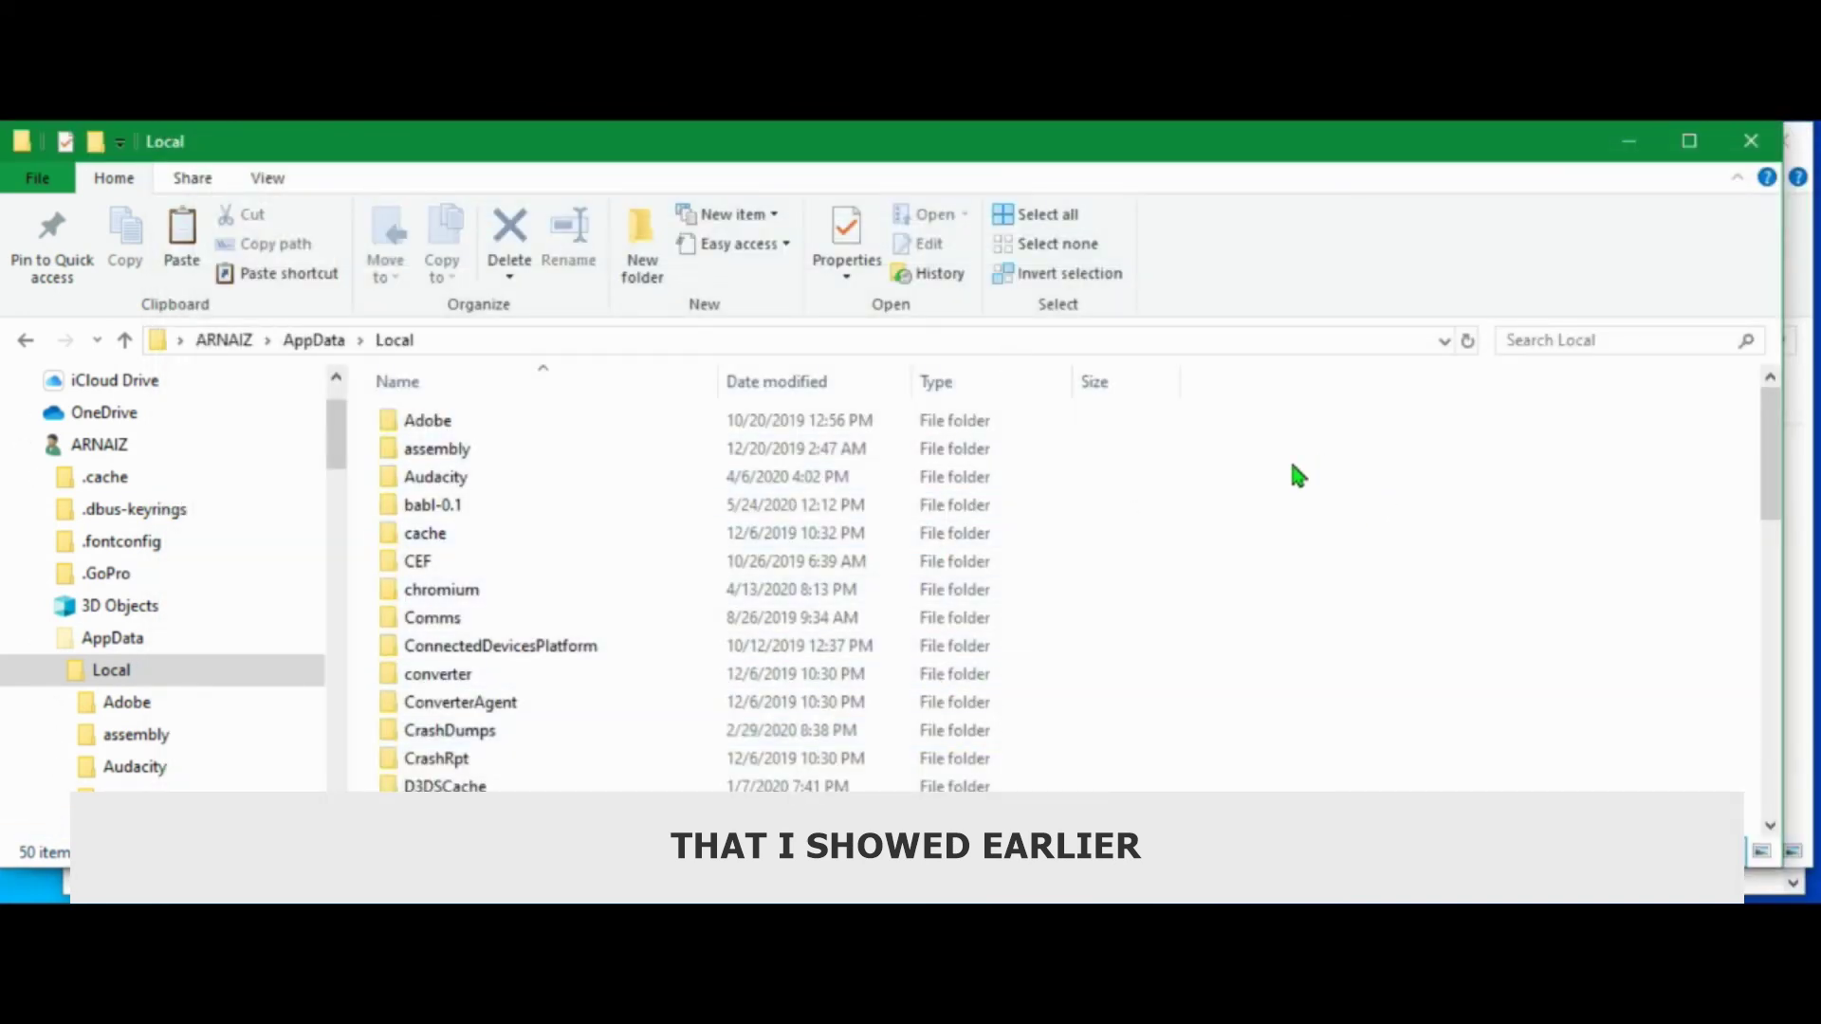
Paste the backed-up Livescribe folder into AppData\Local, replacing the 14 same-named files.
right_click(1279, 491)
click(1077, 675)
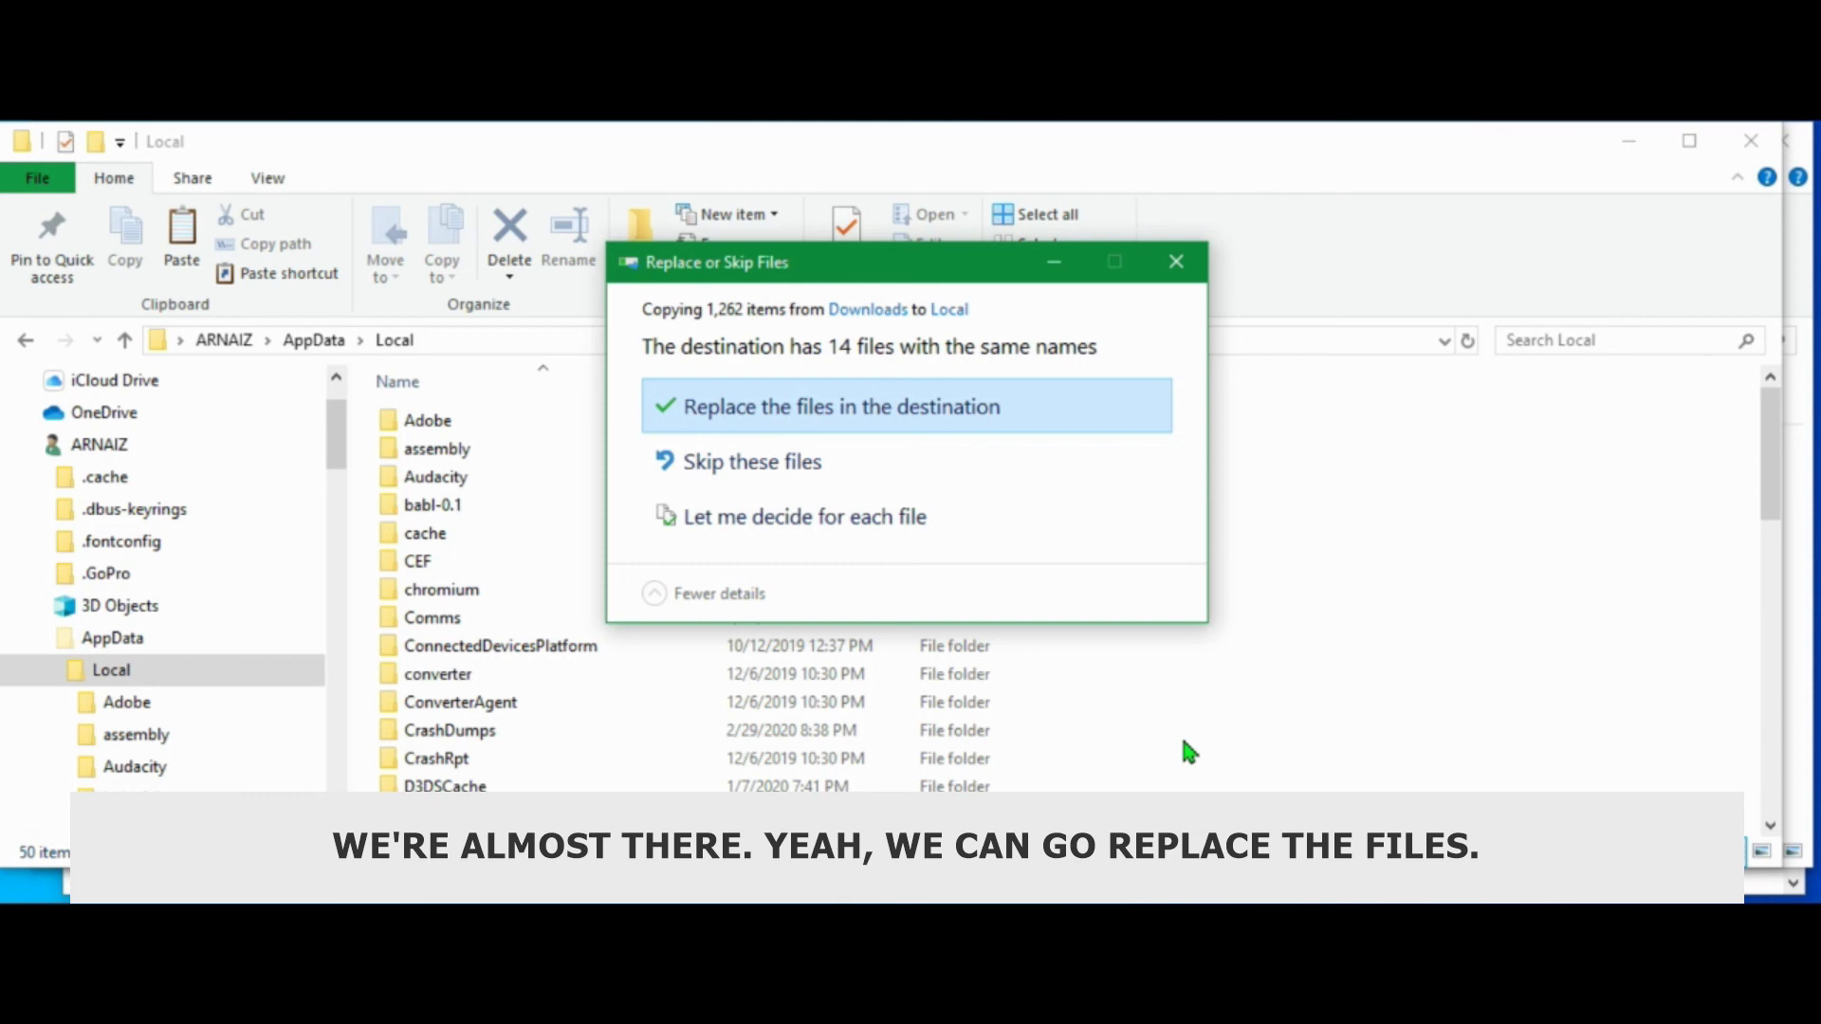
click(889, 427)
scroll(1358, 560, down, 9)
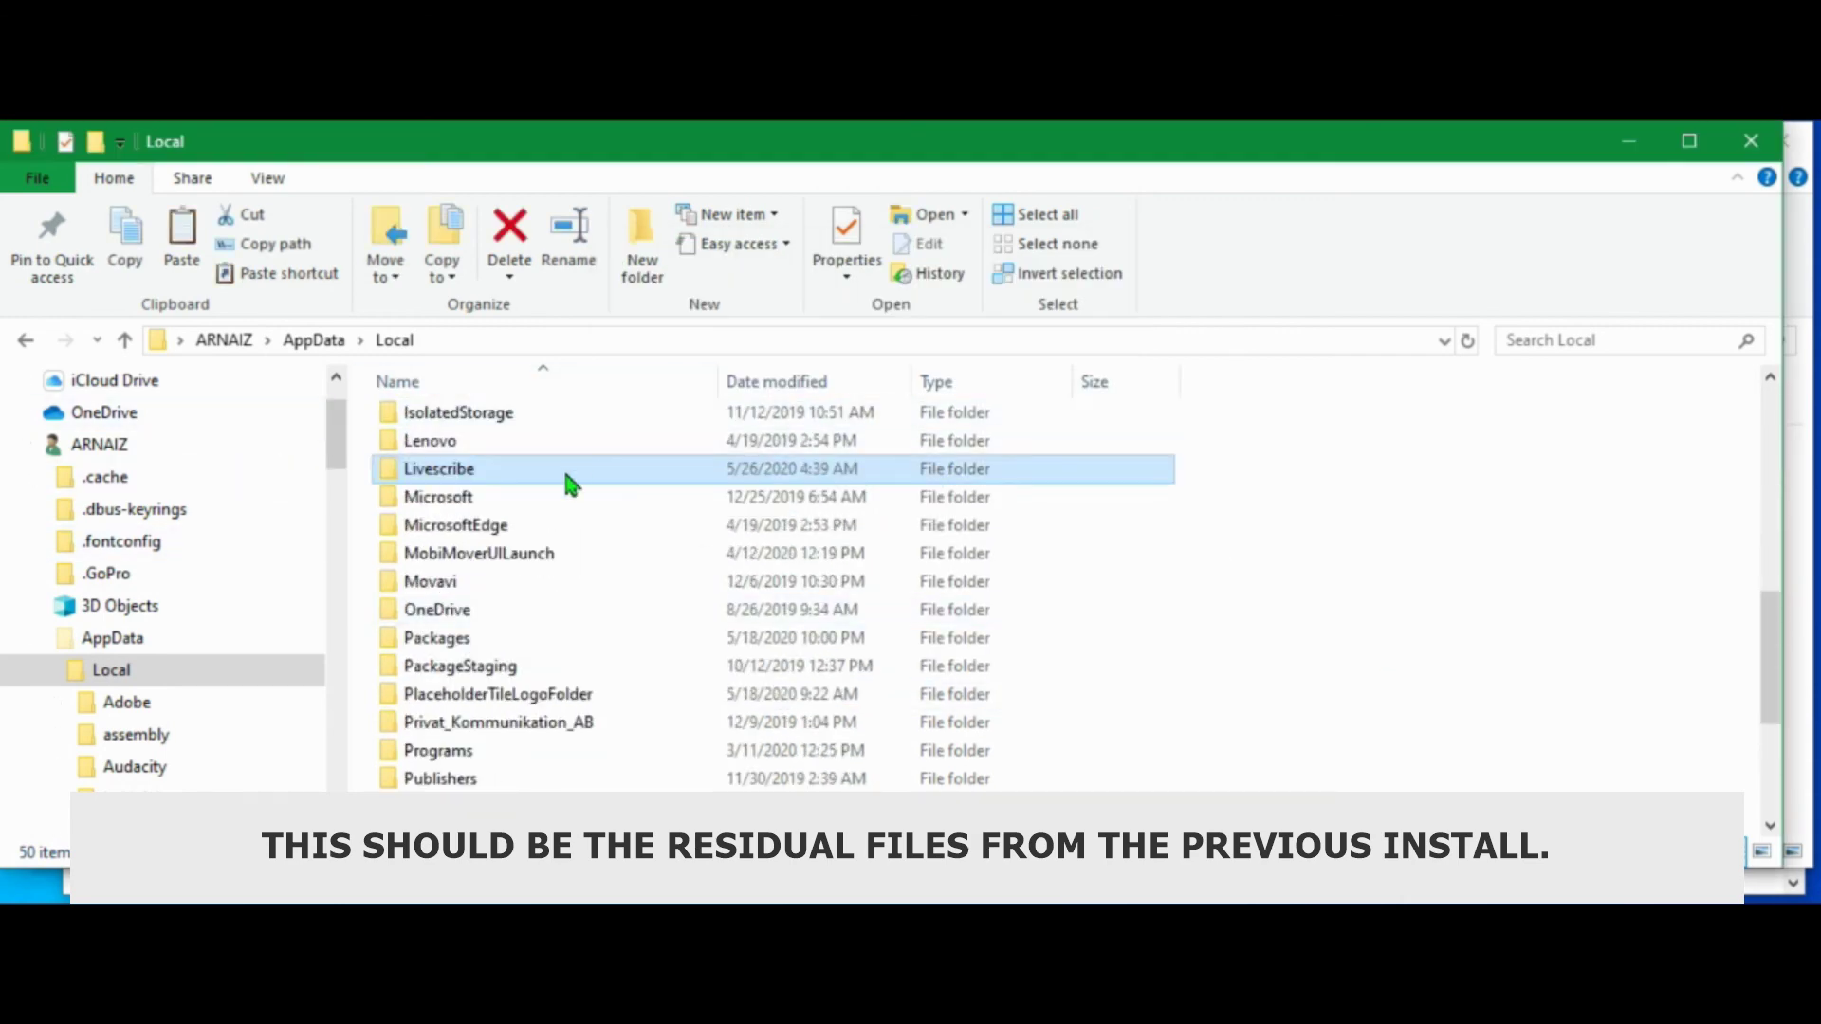
Relaunch Echo Desktop and resize its window to check the restored notebooks, including Lined Journal 4.
key(super)
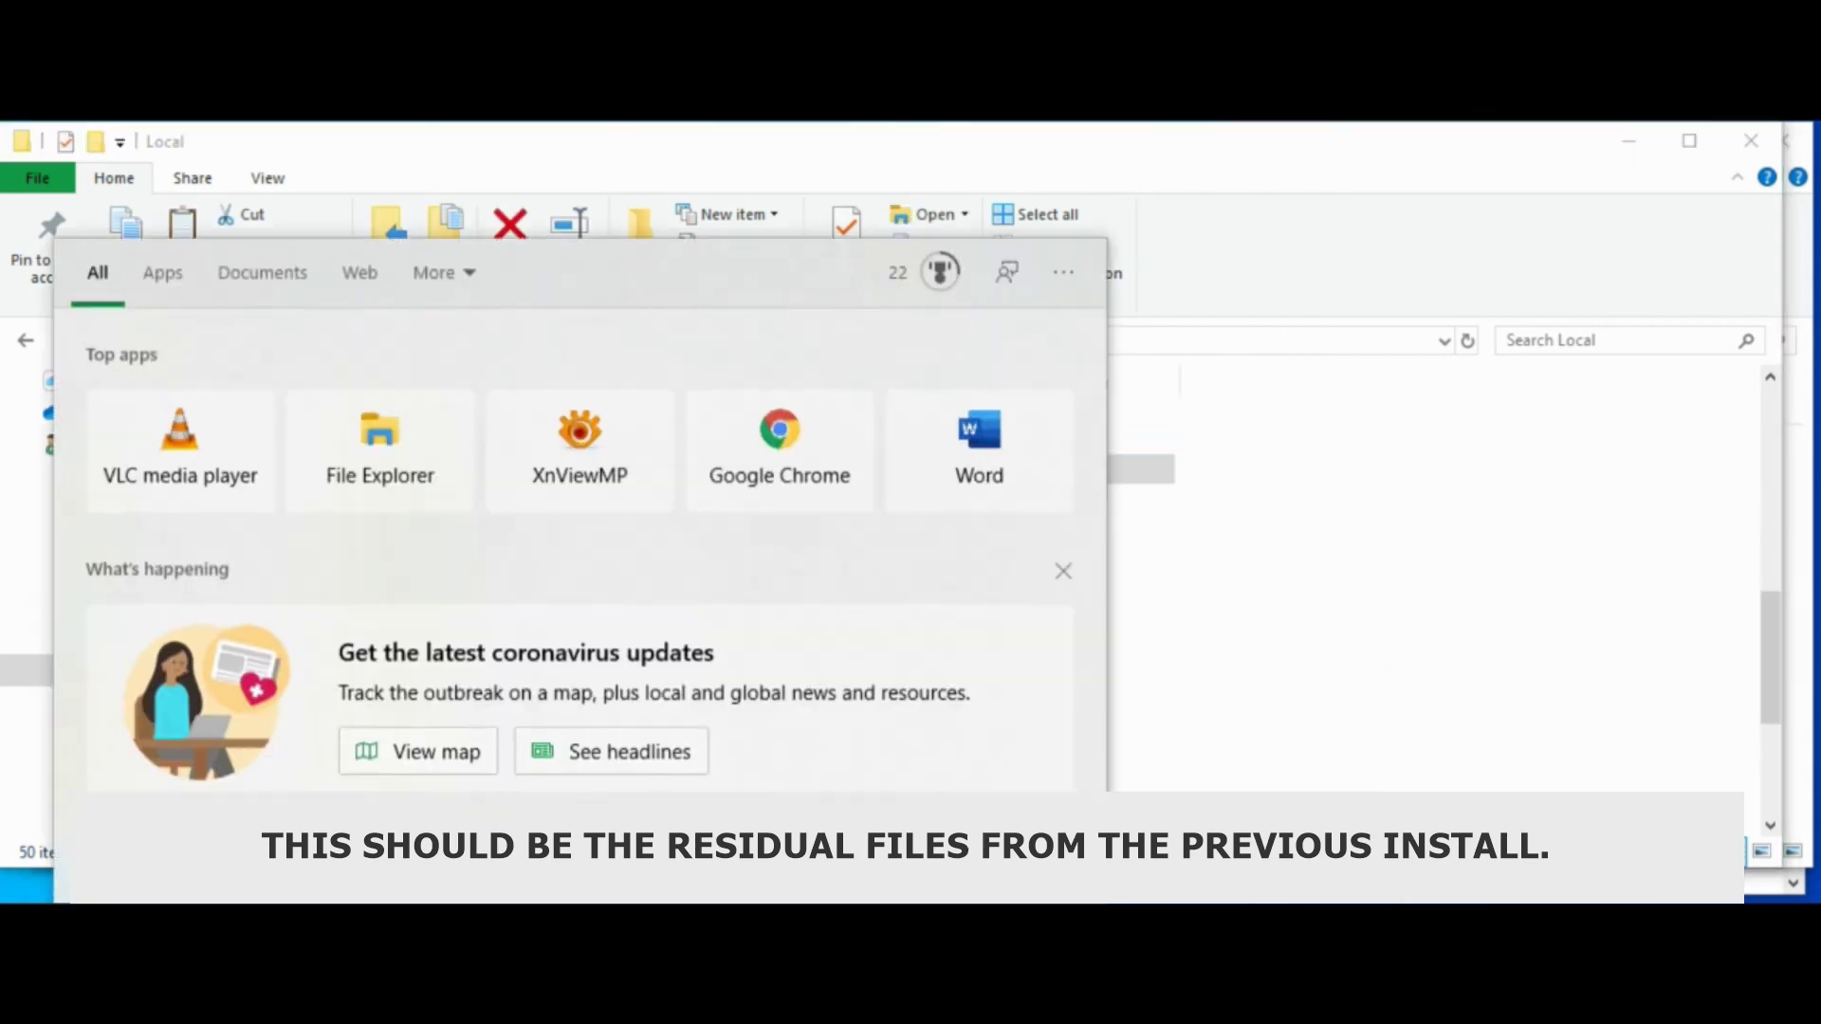
text(ech)
key(Return)
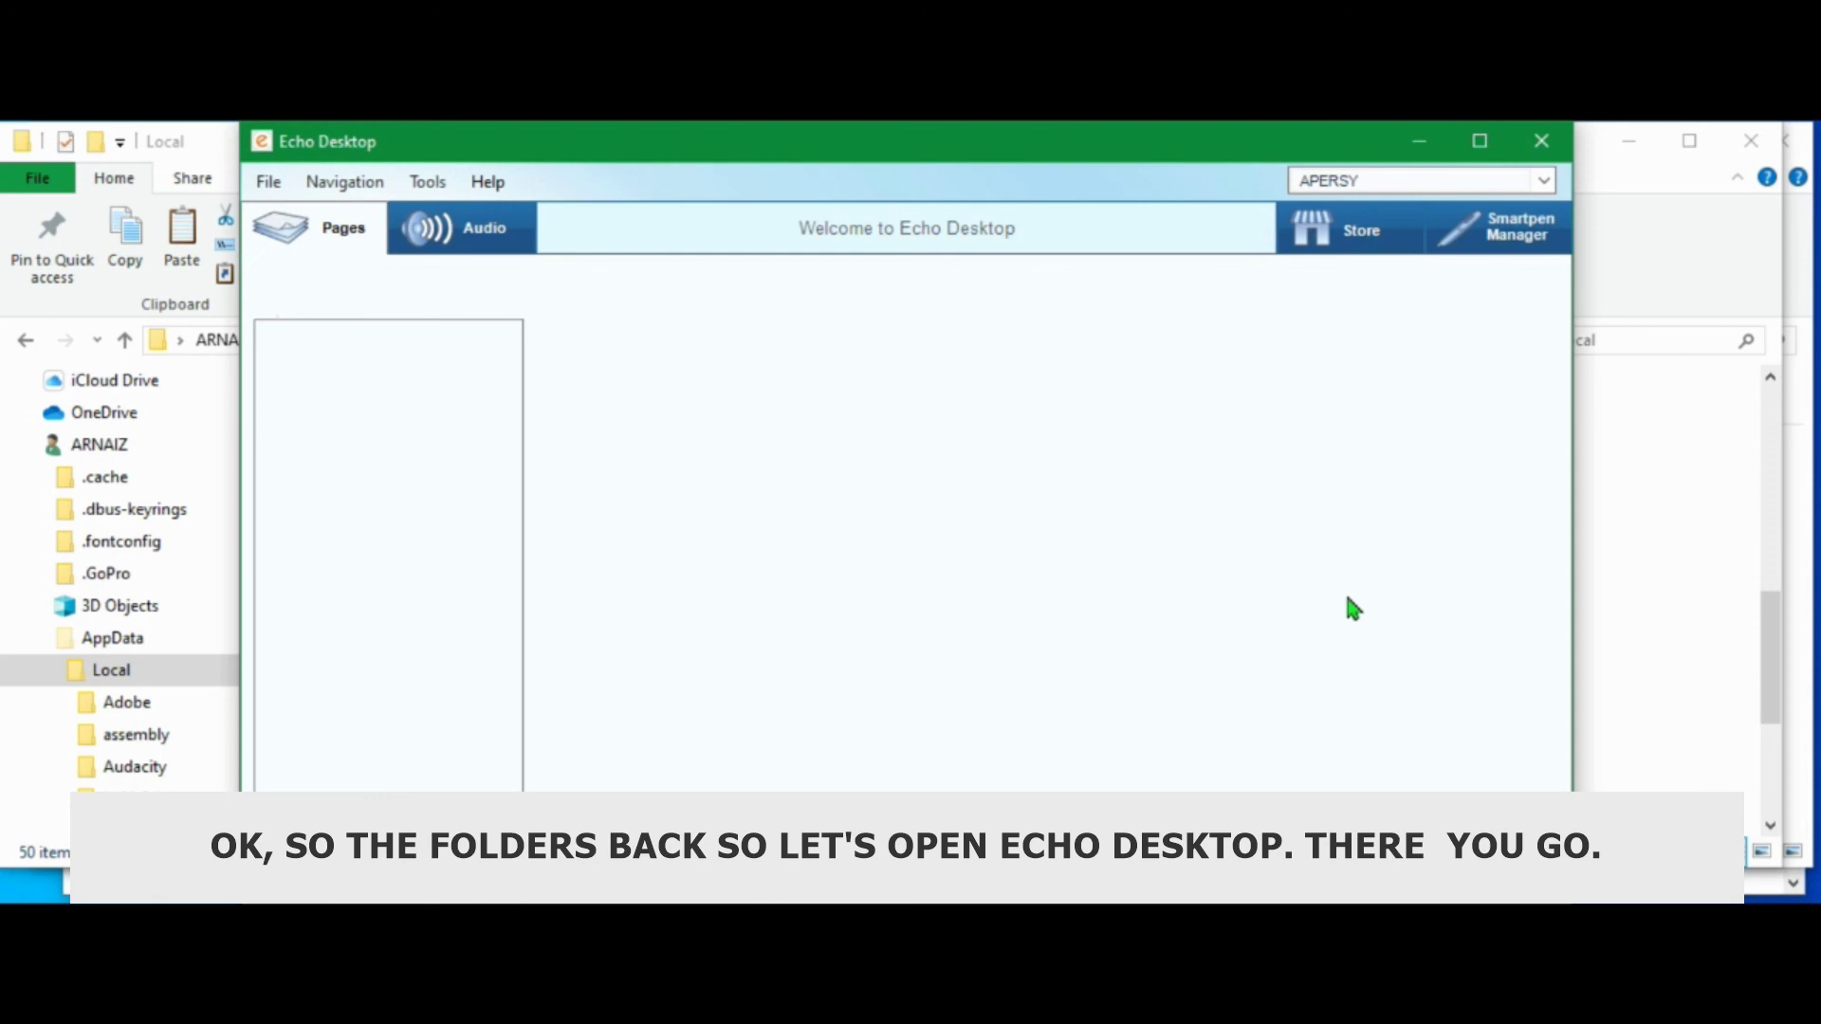
double_click(1060, 142)
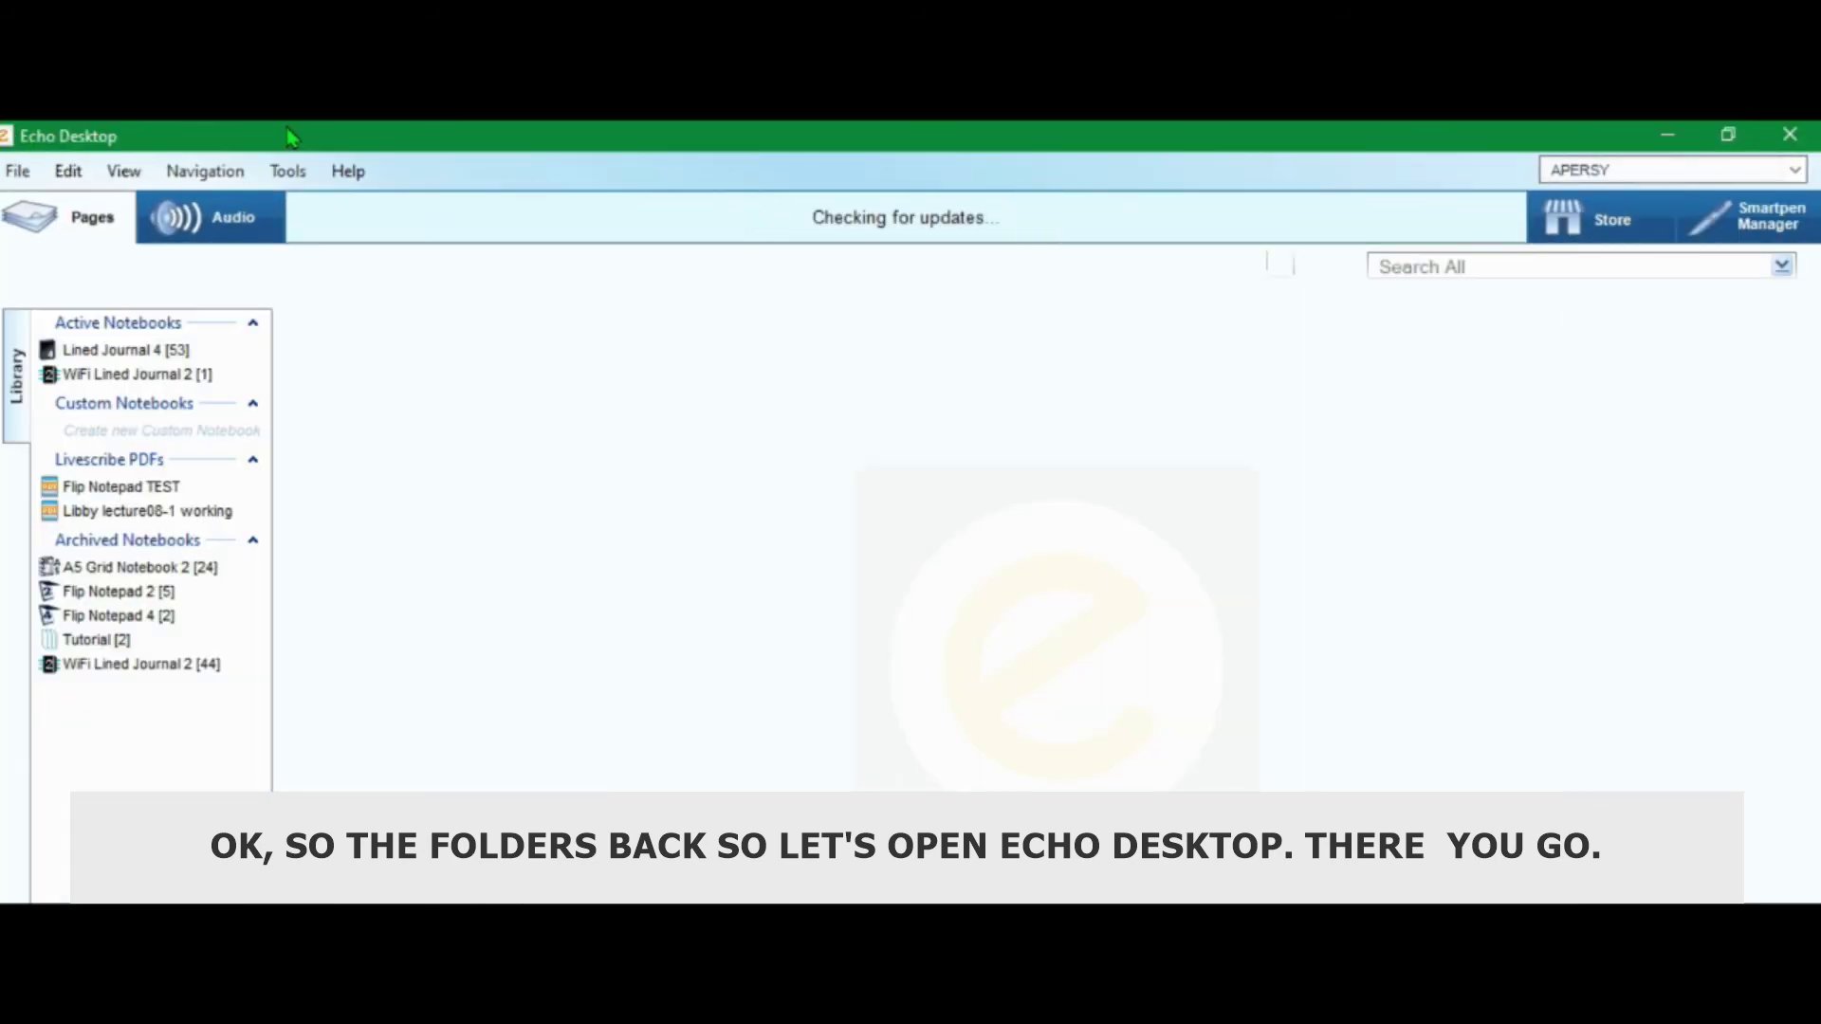
double_click(321, 137)
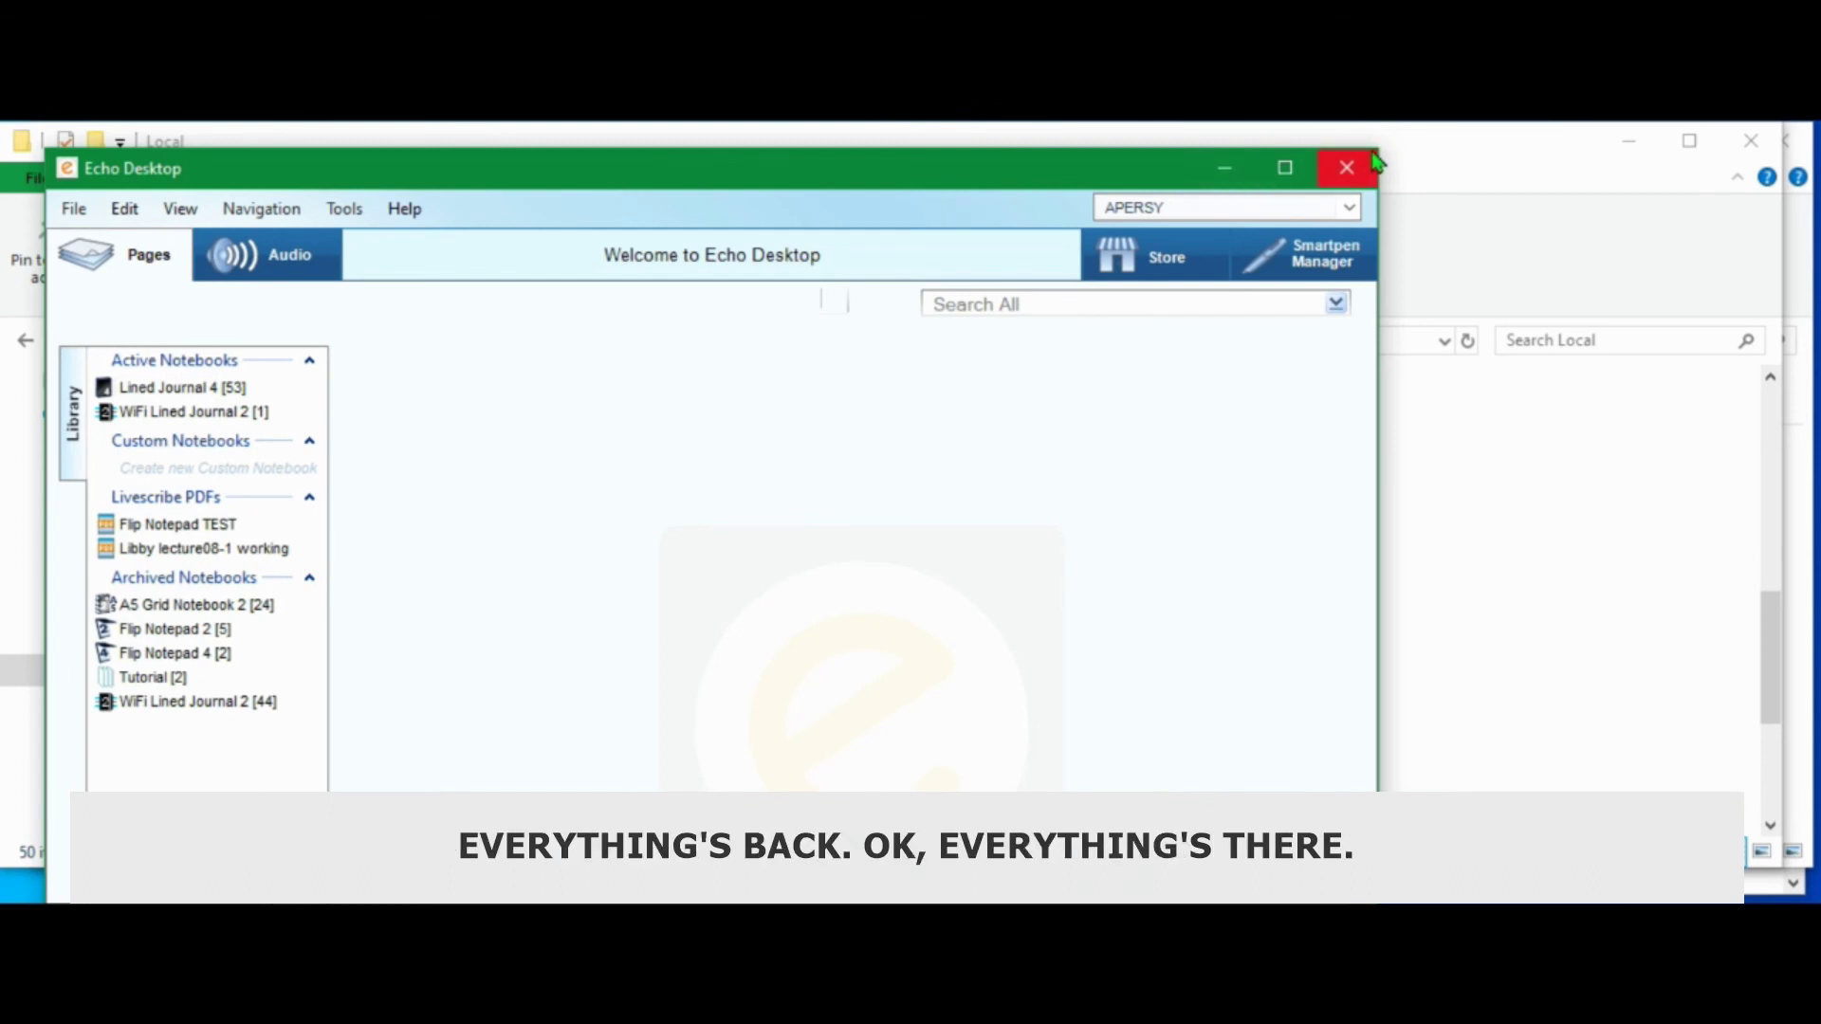
drag(1375, 157, 1280, 299)
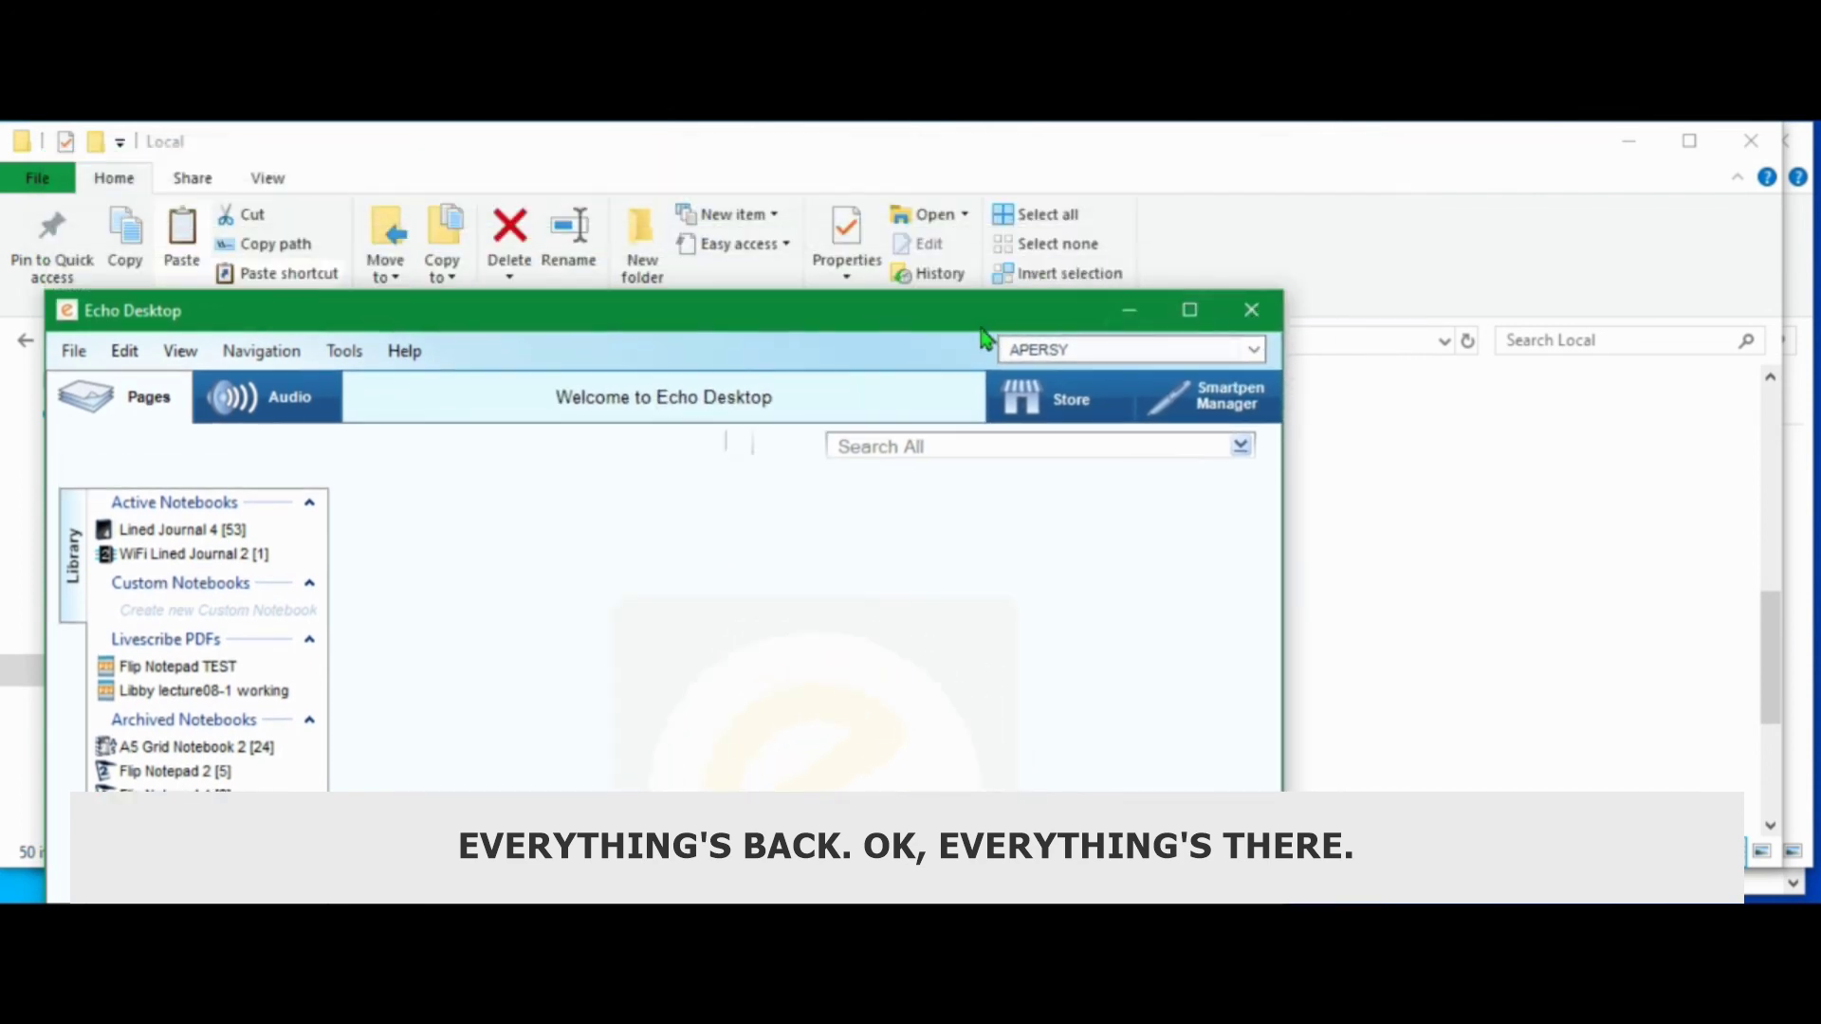
drag(982, 330, 1197, 185)
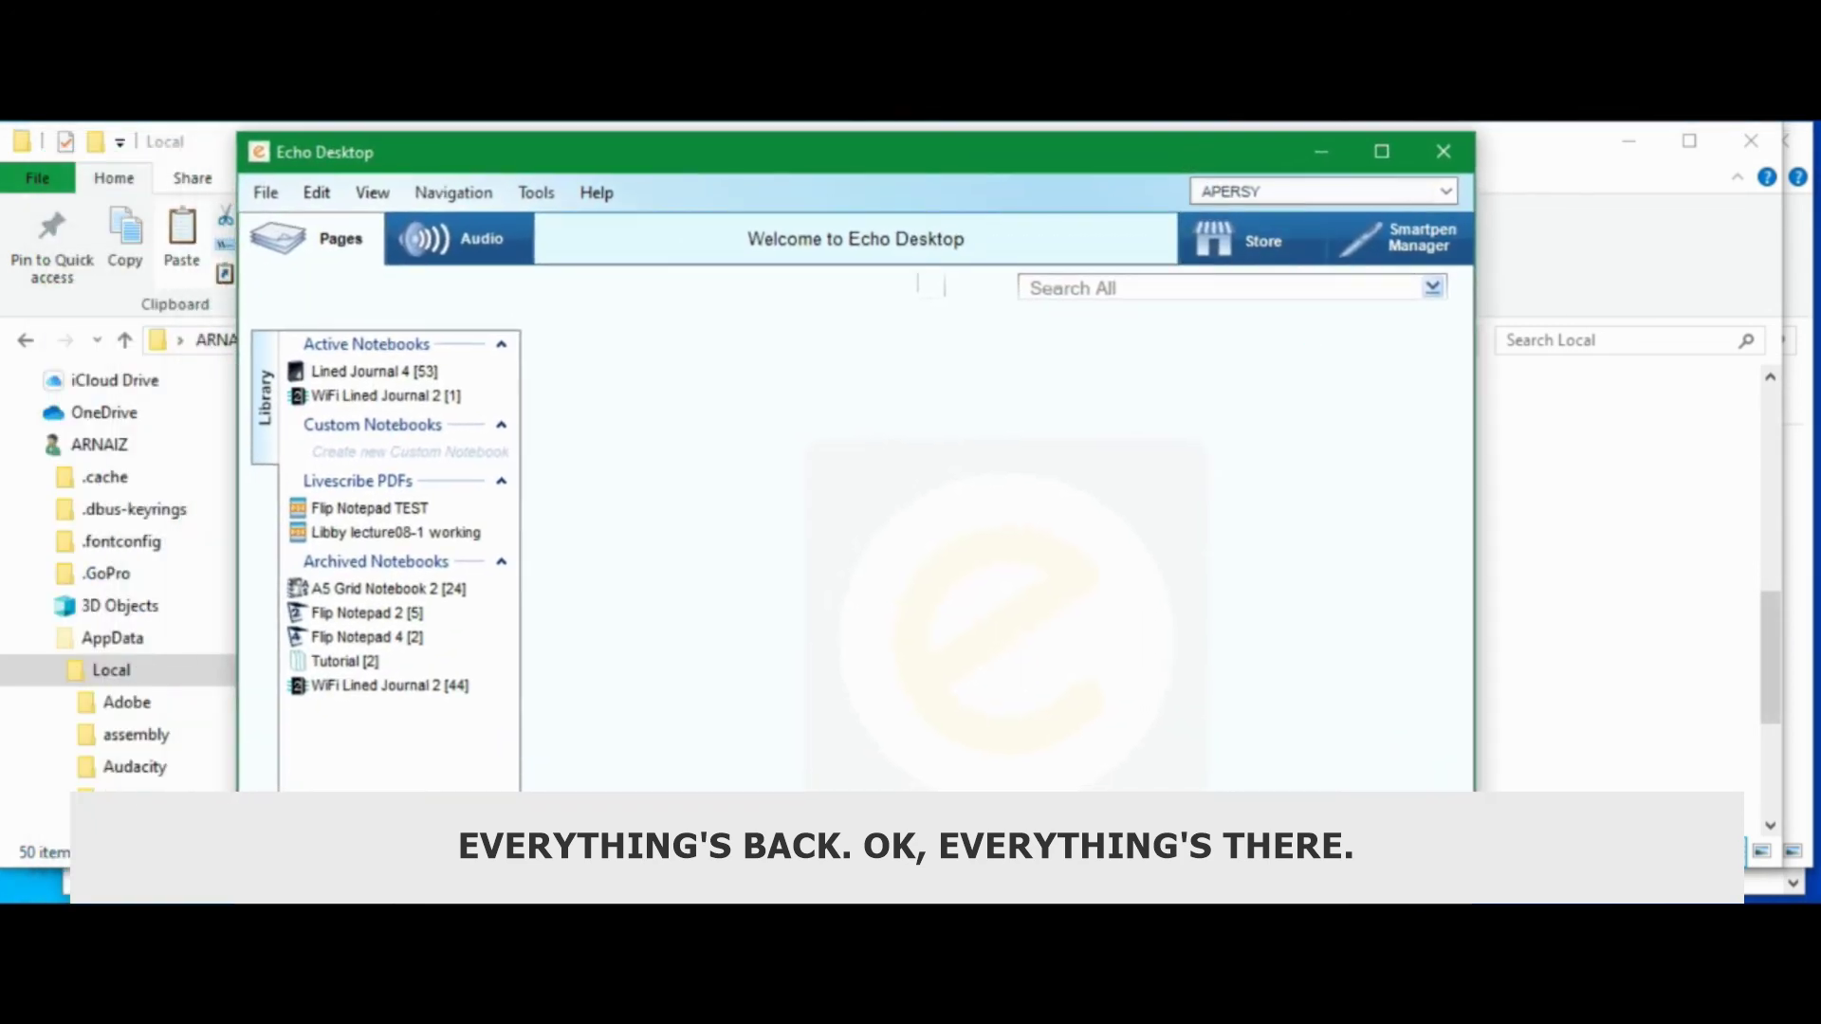